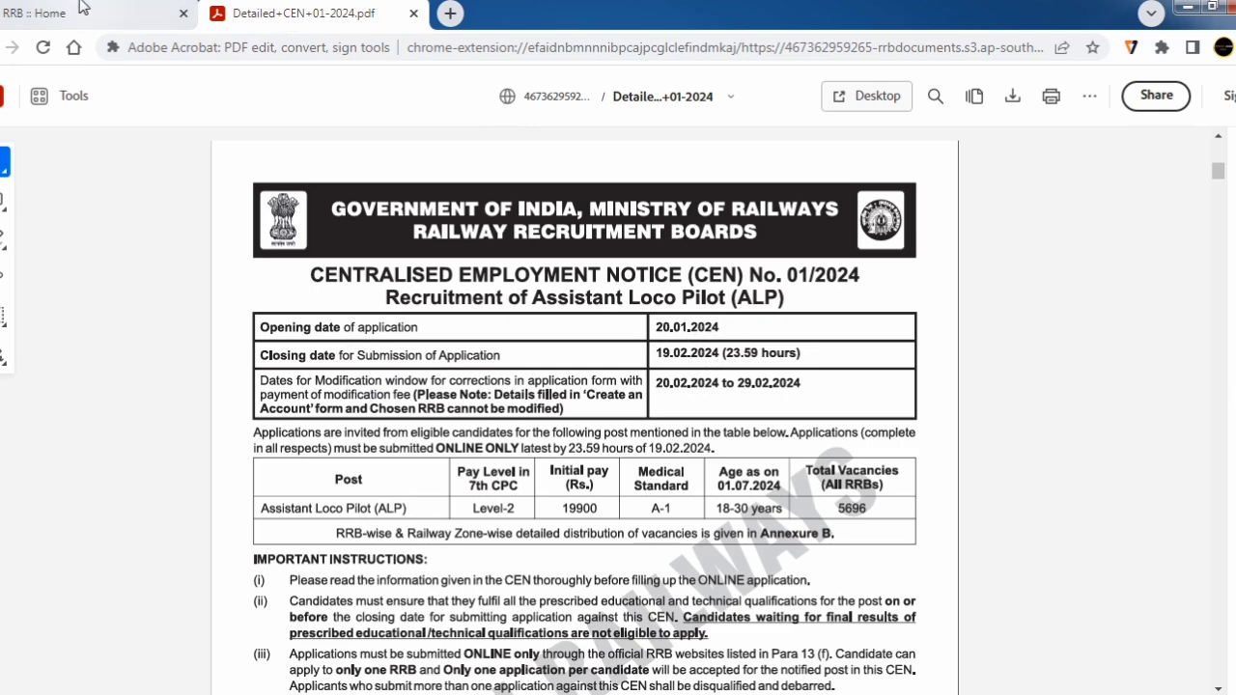
# Review the Assistant Loco Pilot recruitment entry on the RRB home page and the detailed CEN 01/2024 notice
pyautogui.click(83, 8)
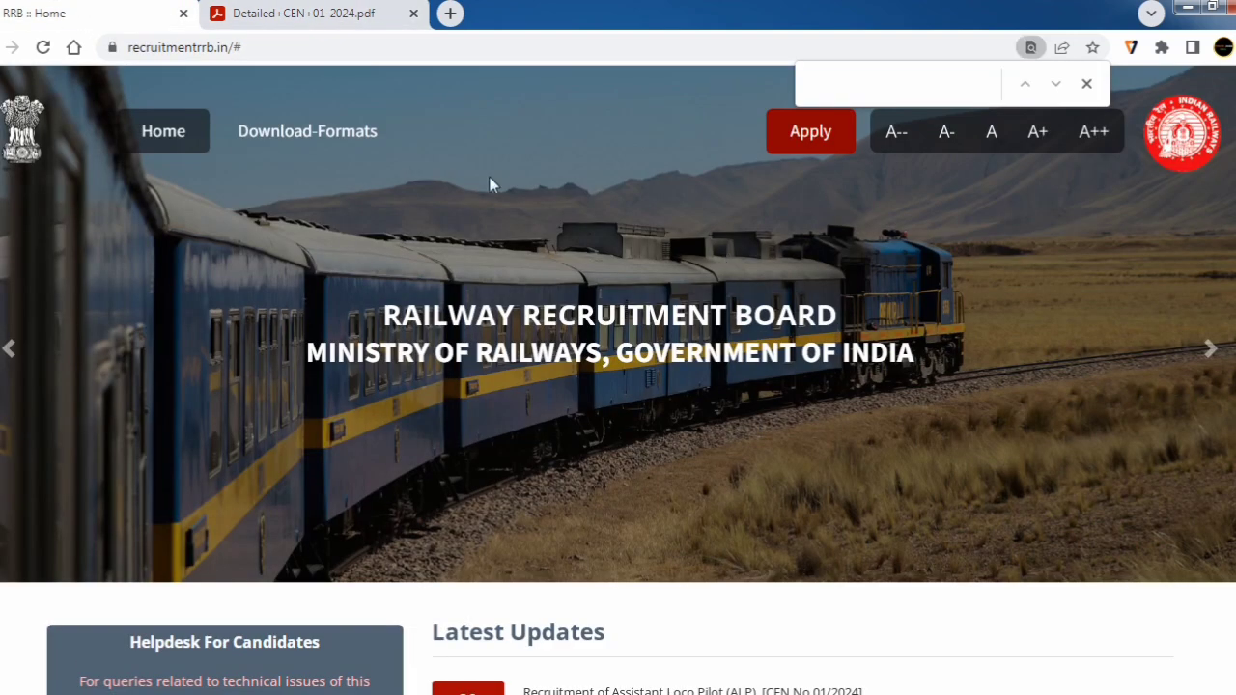
pyautogui.click(210, 47)
pyautogui.click(813, 147)
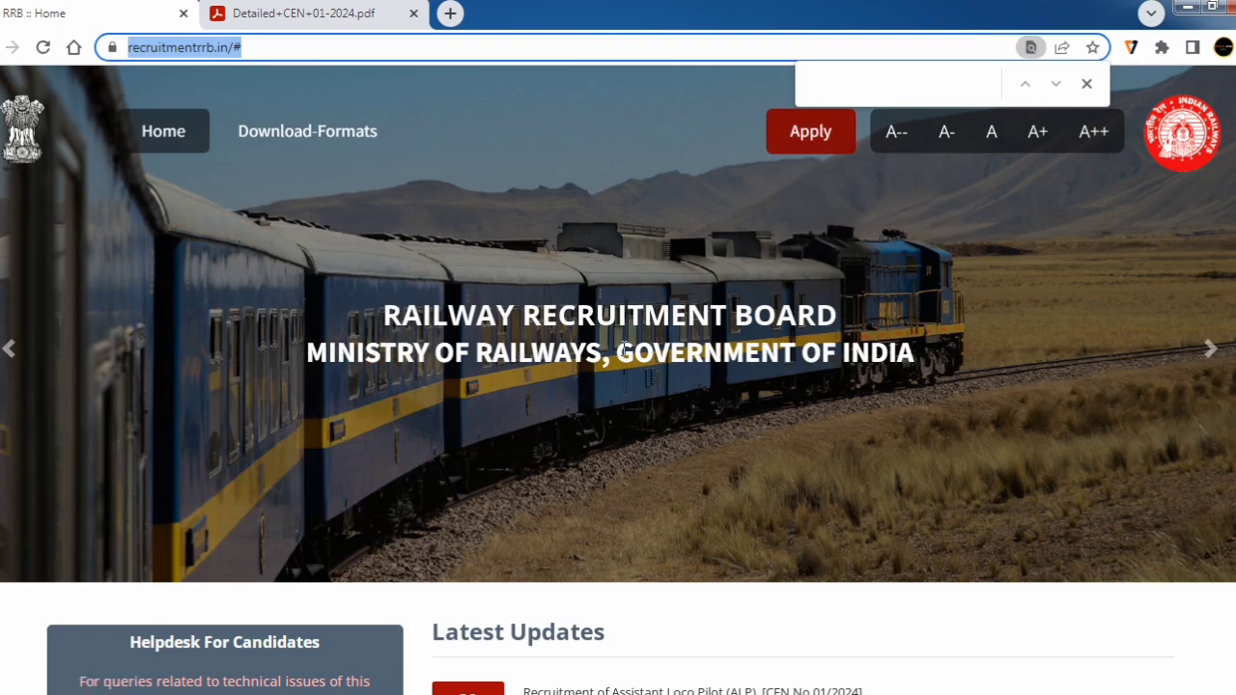
pyautogui.scroll(-4, 607, 492)
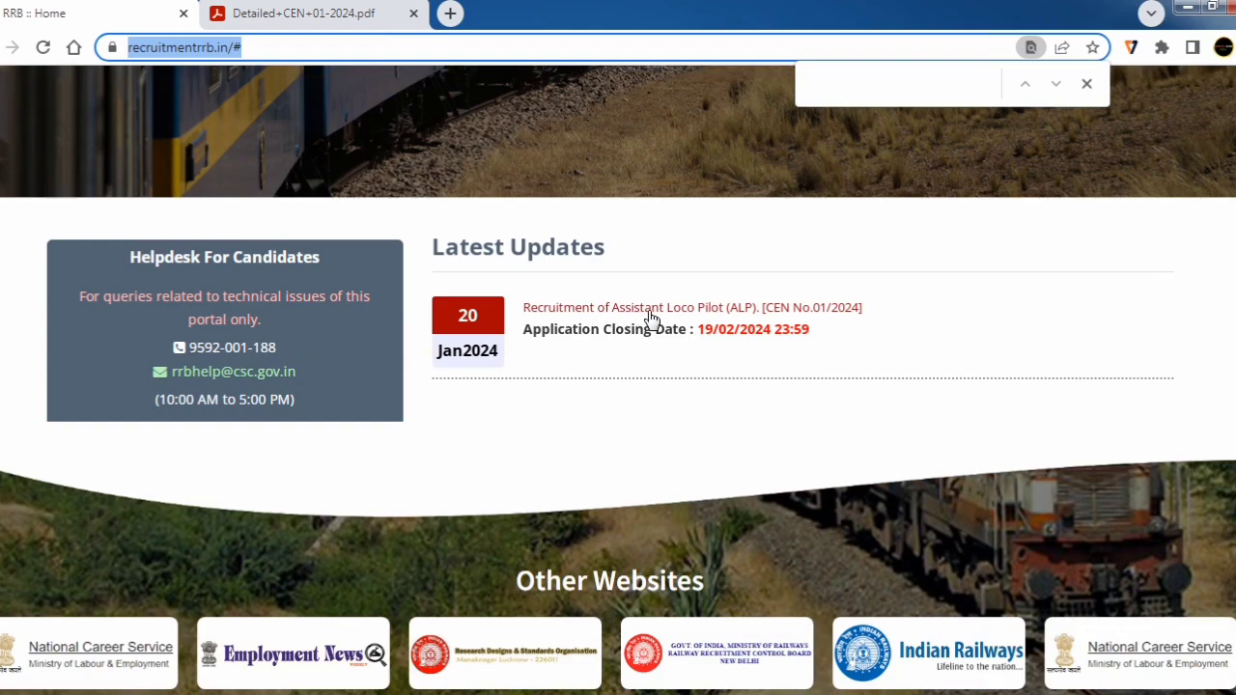
pyautogui.click(307, 7)
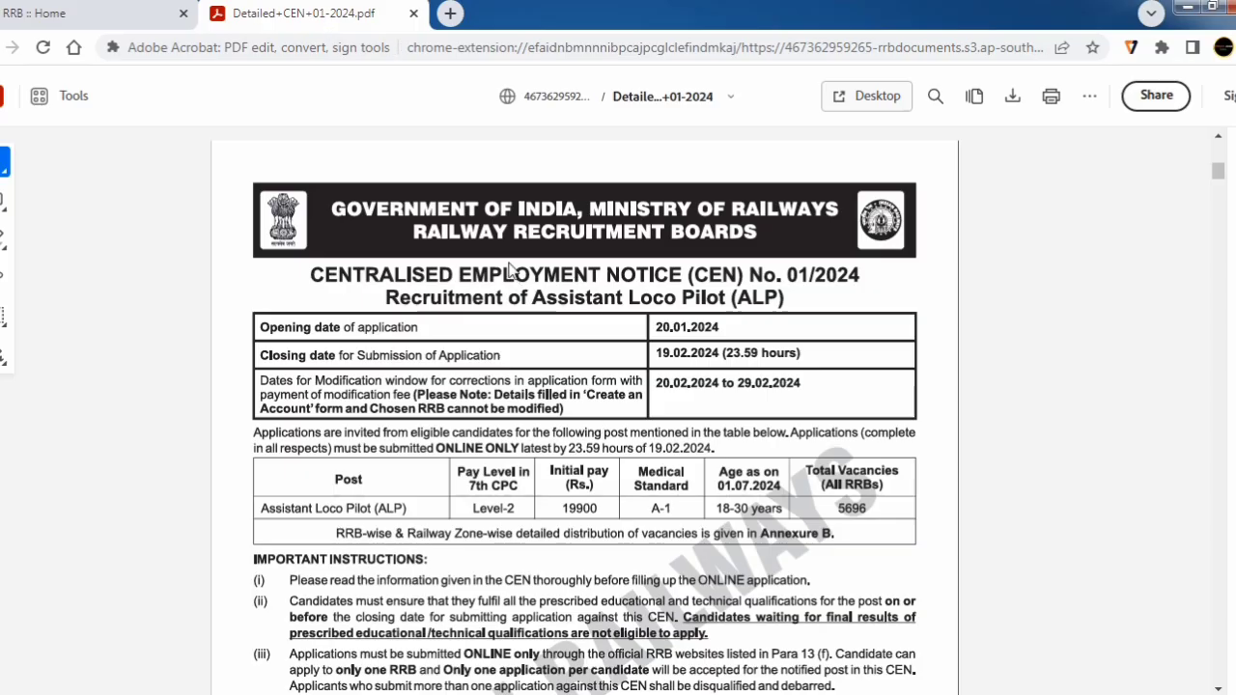
# Return to the RRB home page, reload it and choose to create an account for the application
pyautogui.click(145, 13)
pyautogui.press('F5')
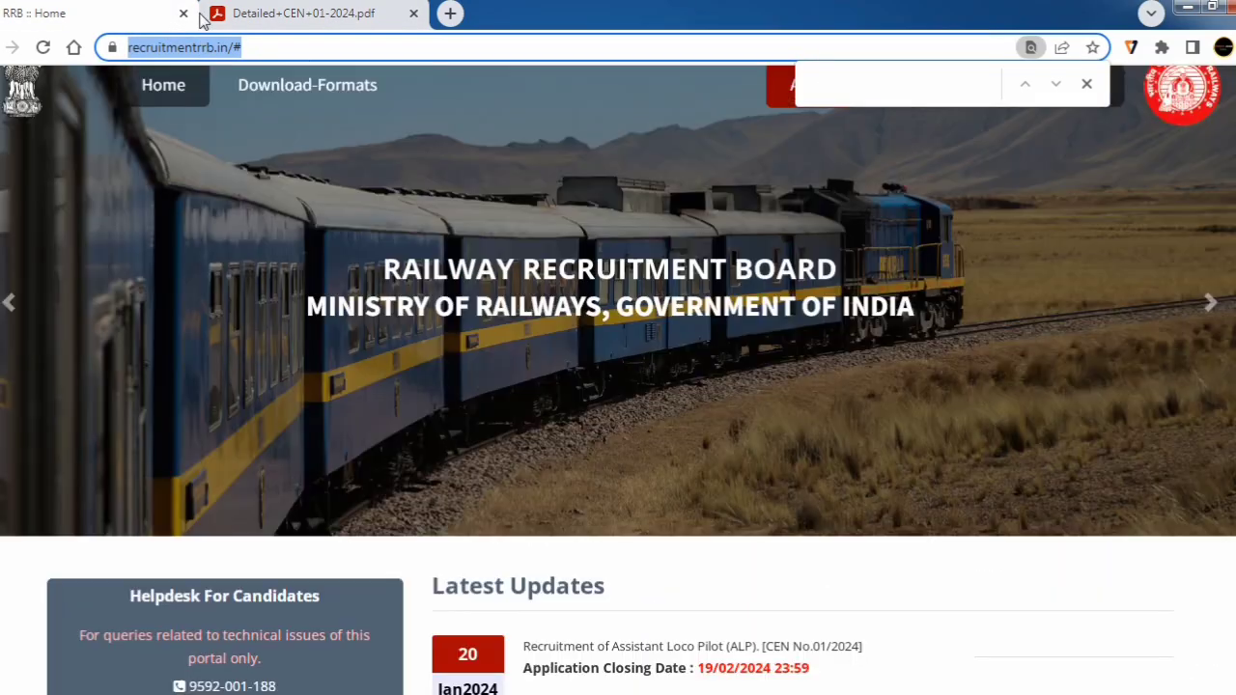
pyautogui.moveTo(809, 153)
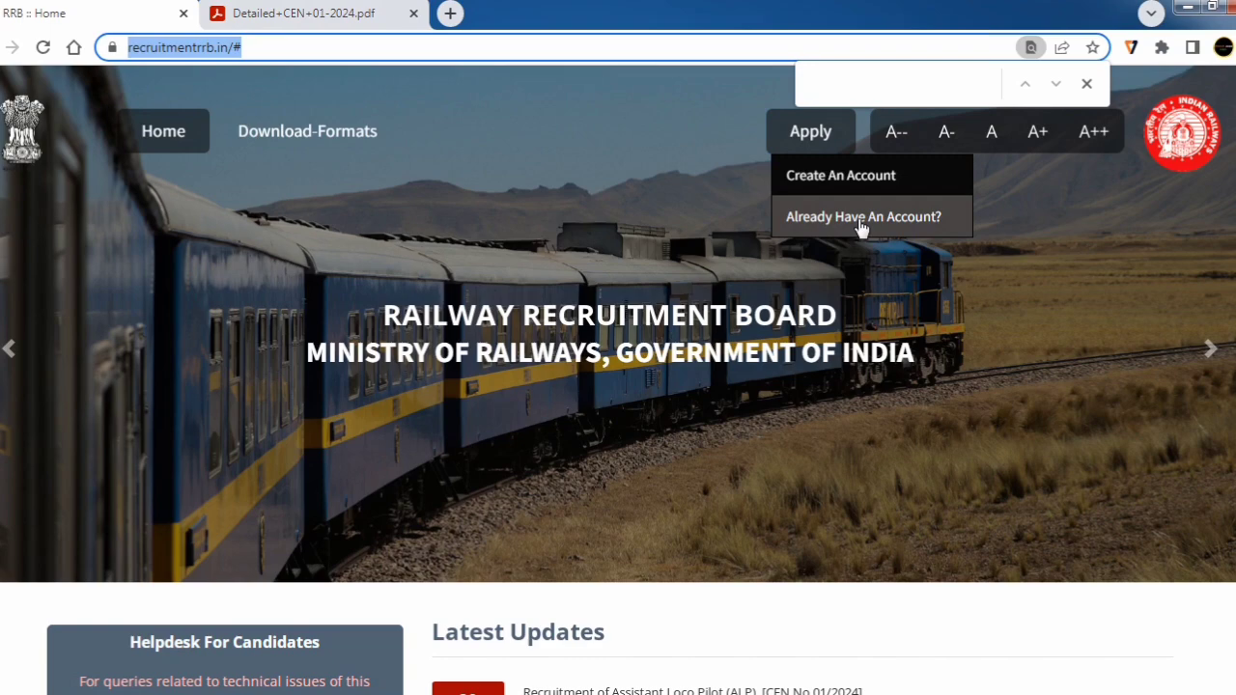
pyautogui.click(829, 181)
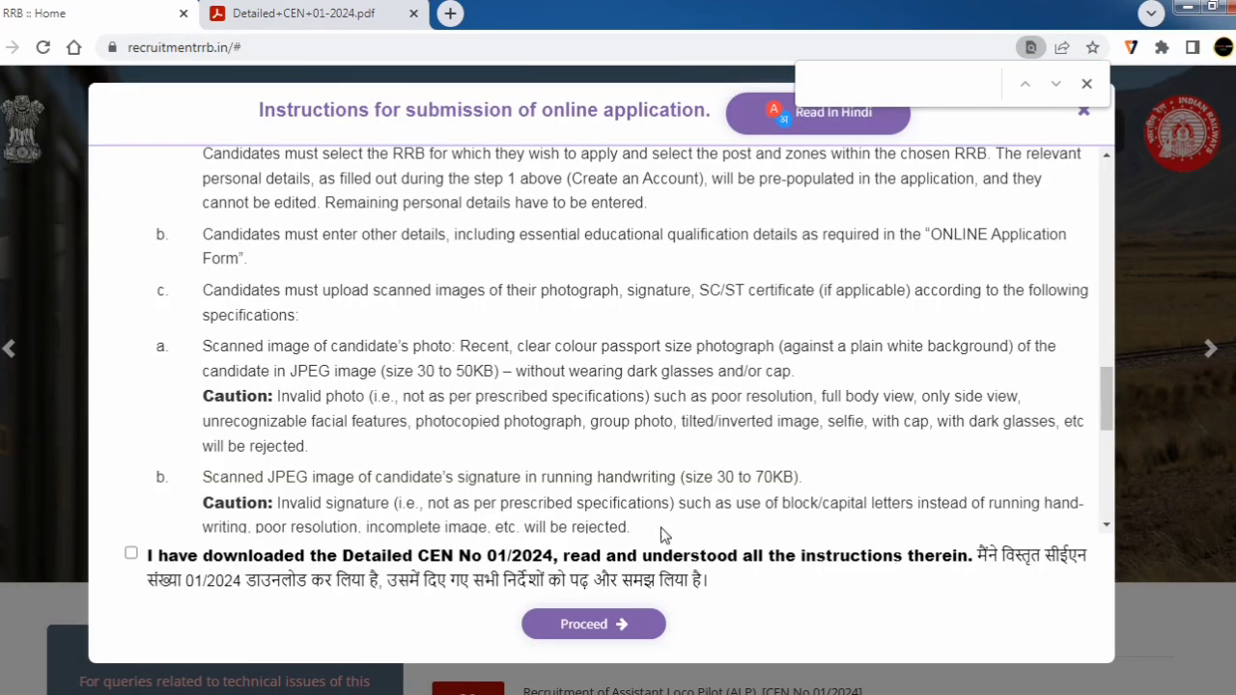
# Read through the online application instructions, accept the CEN No 01/2024 declaration and proceed to the account form
pyautogui.scroll(5, 492, 413)
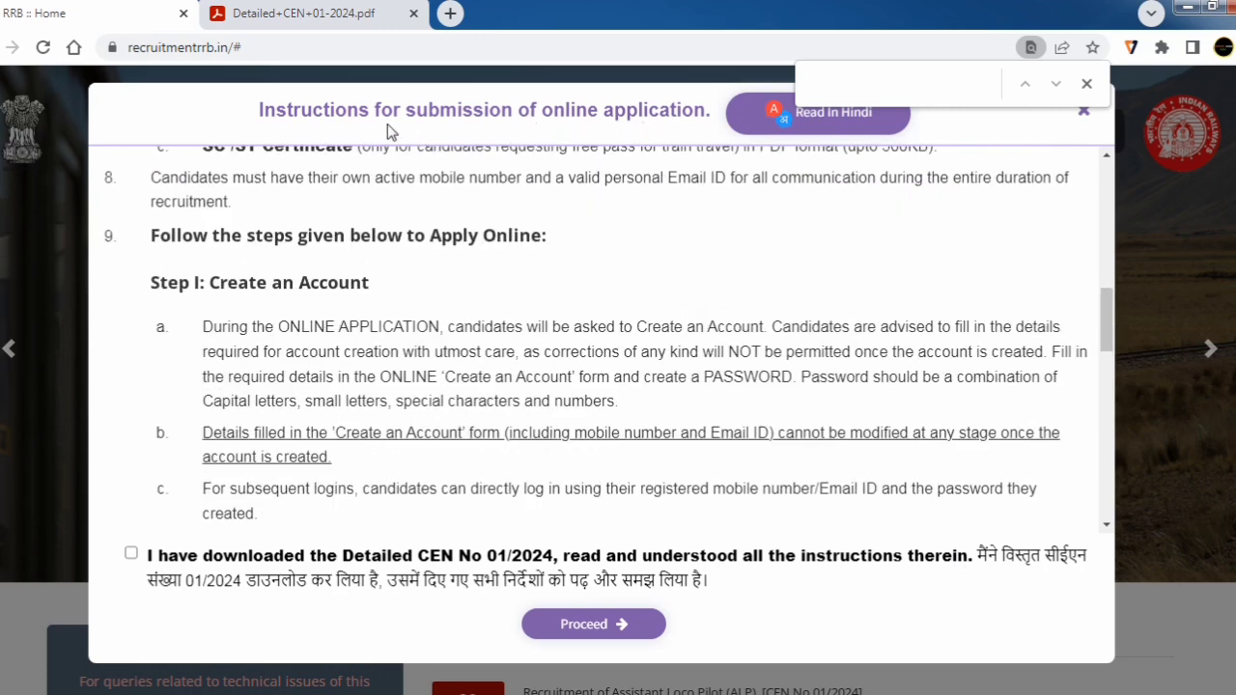
pyautogui.scroll(-10, 522, 283)
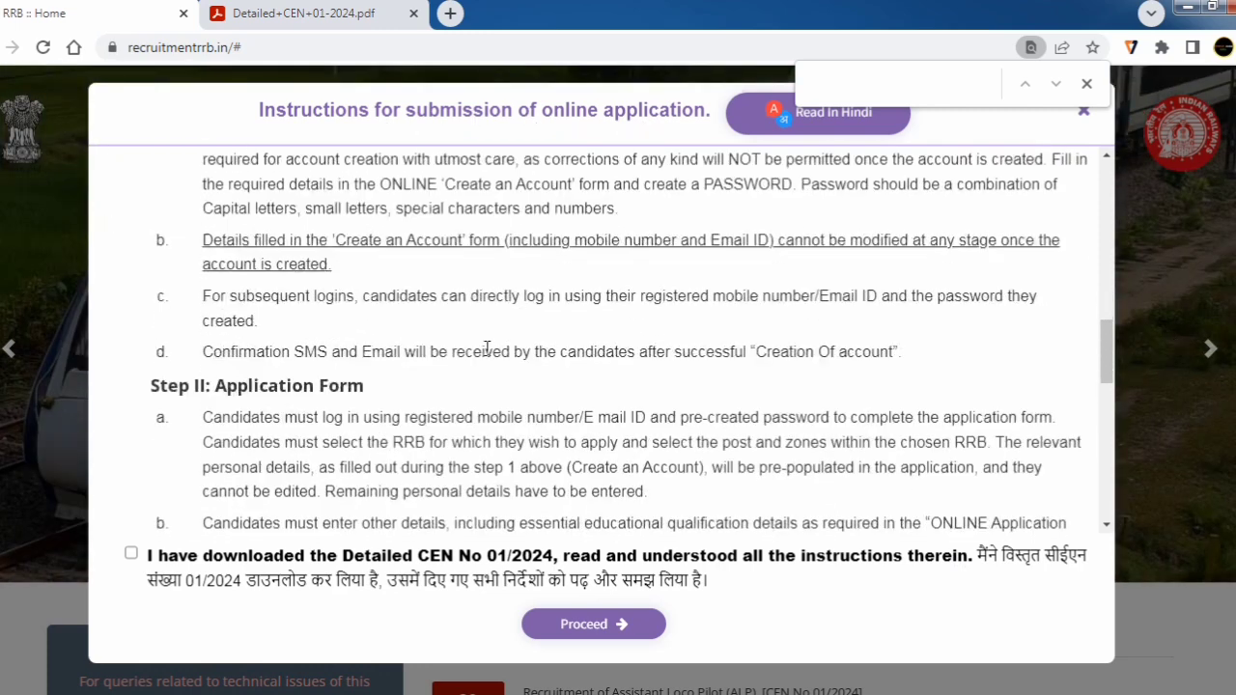
pyautogui.scroll(-4, 213, 485)
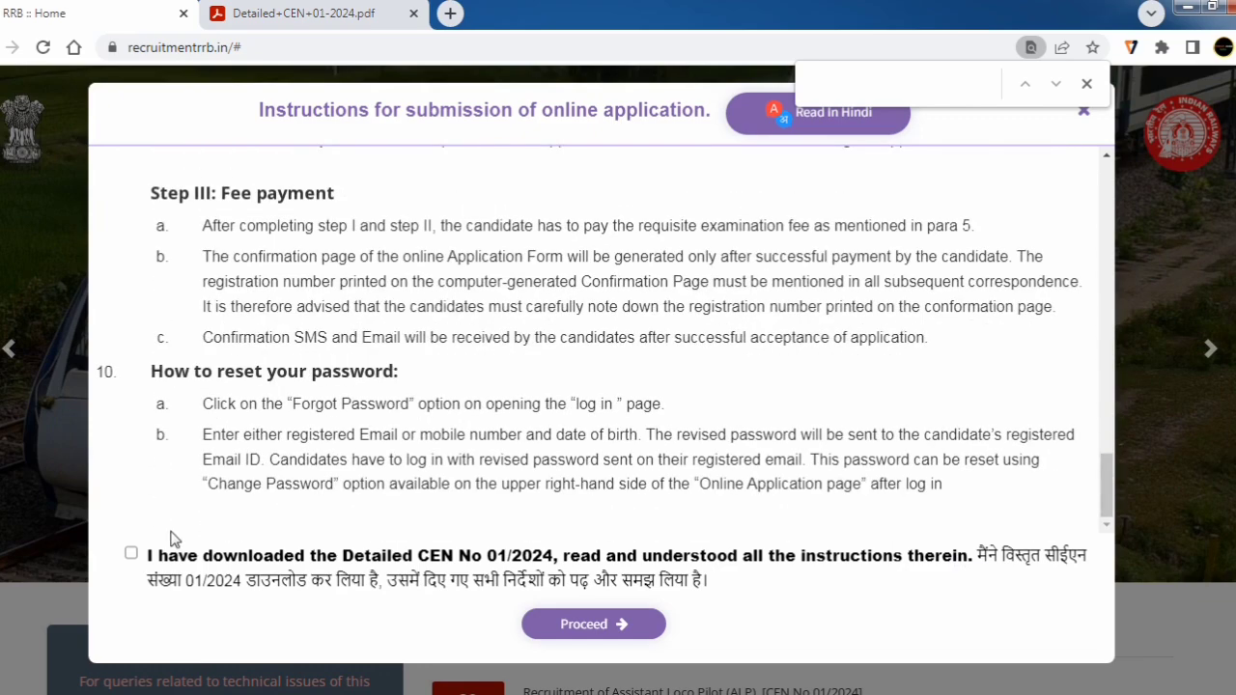
pyautogui.click(131, 556)
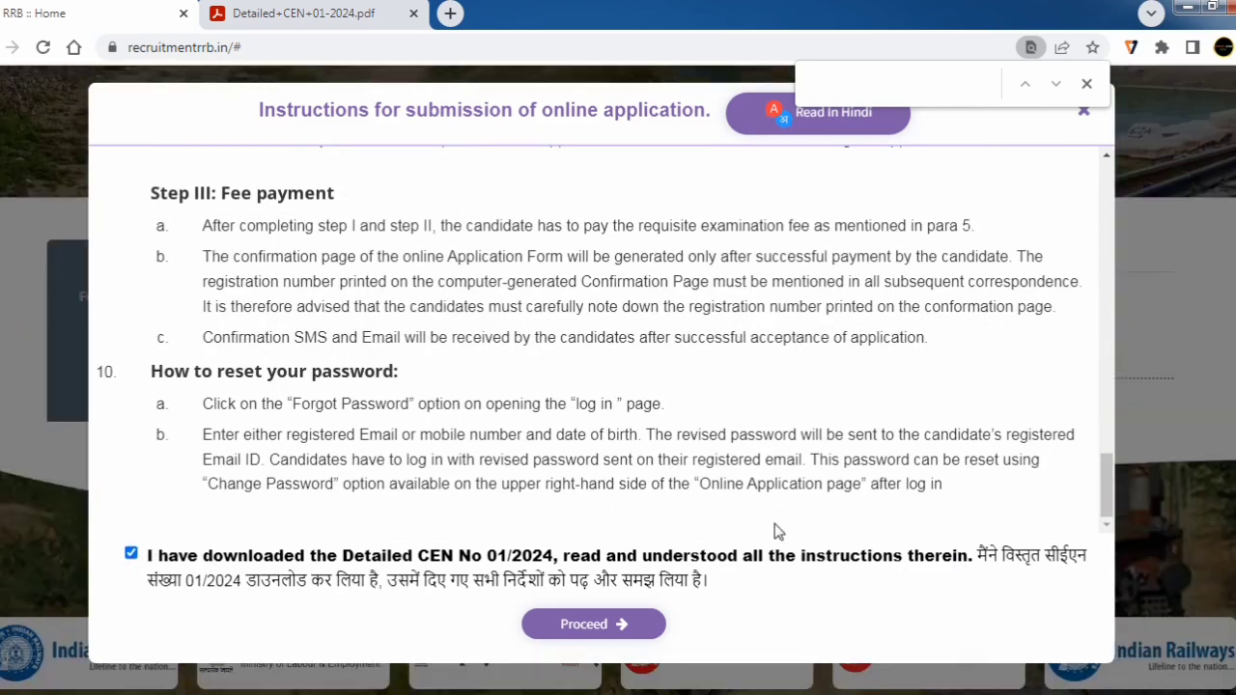
pyautogui.click(600, 622)
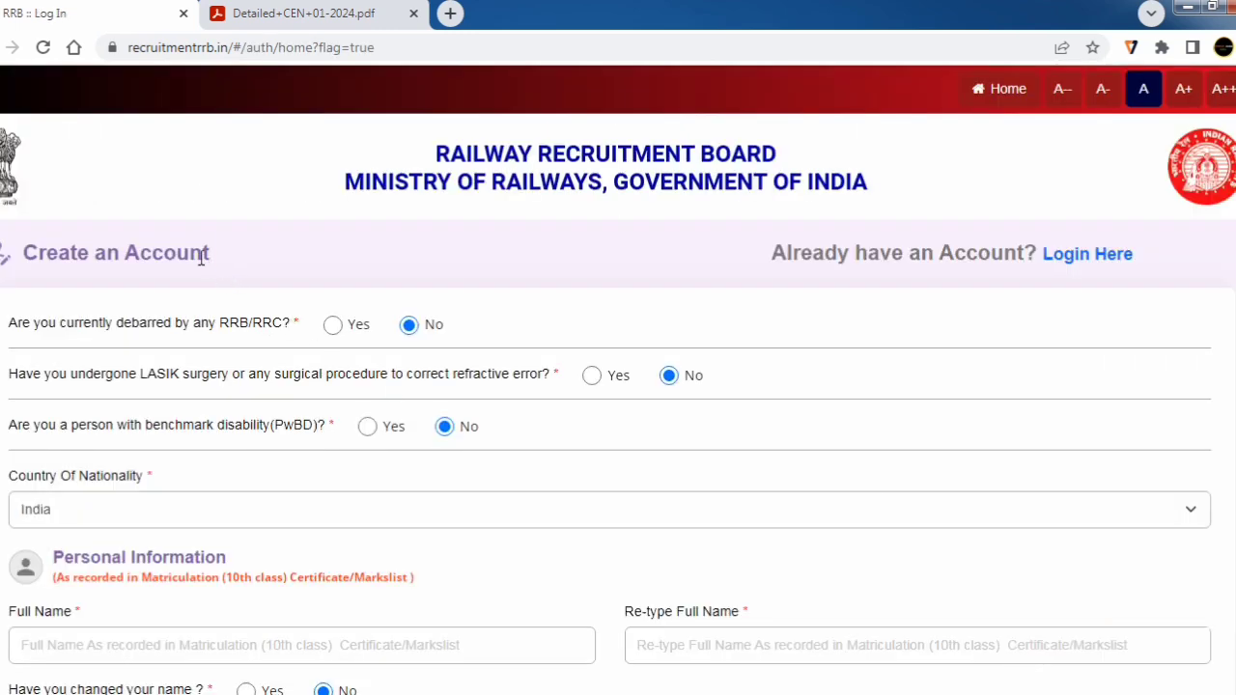
# Examine the debarment, LASIK surgery and benchmark disability questions in the Create an Account form
pyautogui.moveTo(201, 257); pyautogui.dragTo(35, 255)
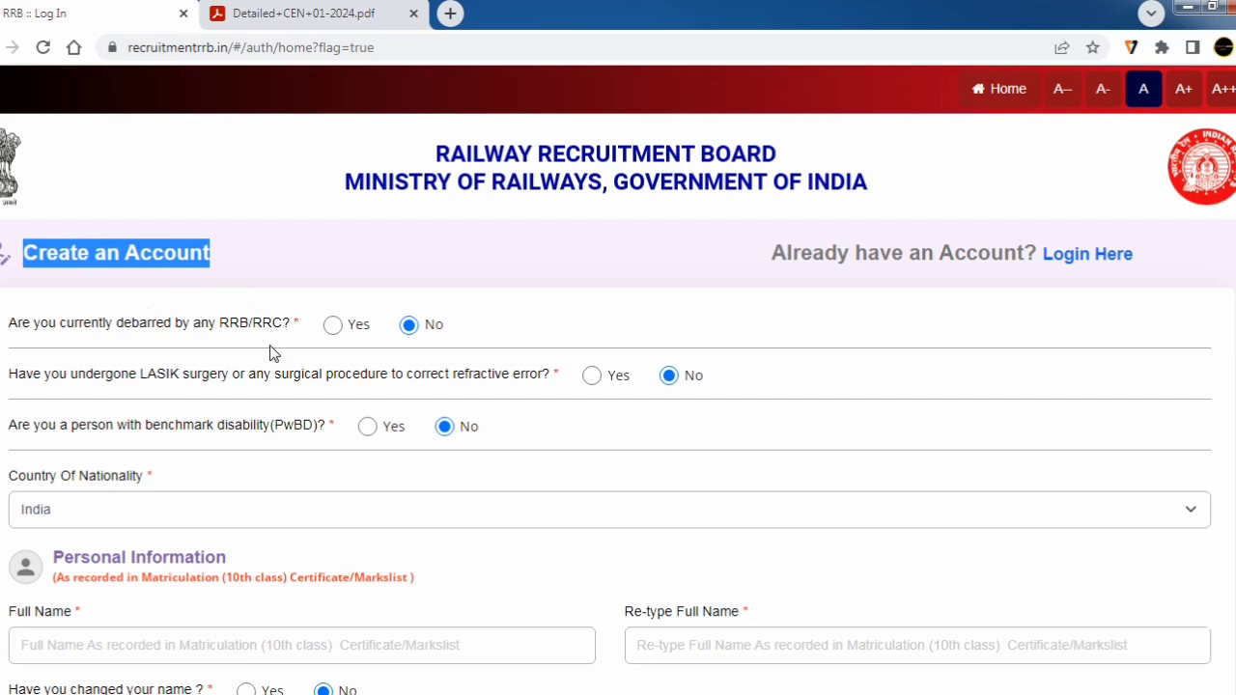
pyautogui.moveTo(186, 326); pyautogui.dragTo(117, 327)
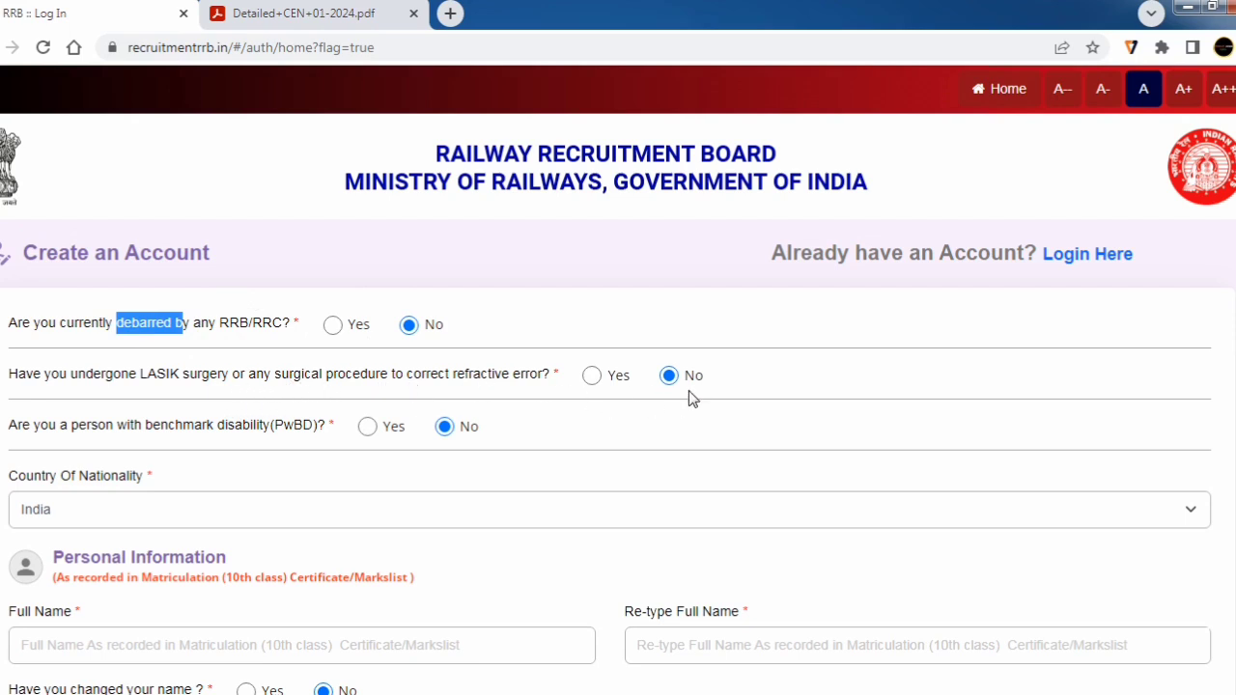
pyautogui.scroll(-1, 309, 426)
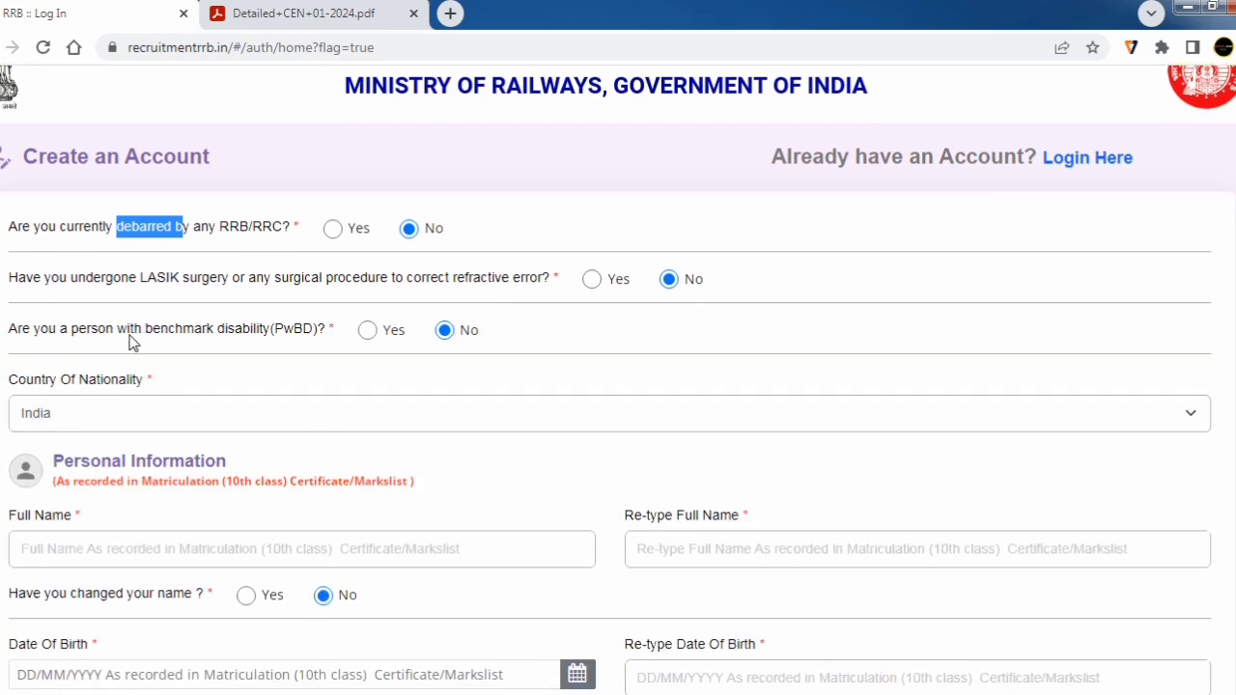
pyautogui.moveTo(119, 330); pyautogui.dragTo(218, 331)
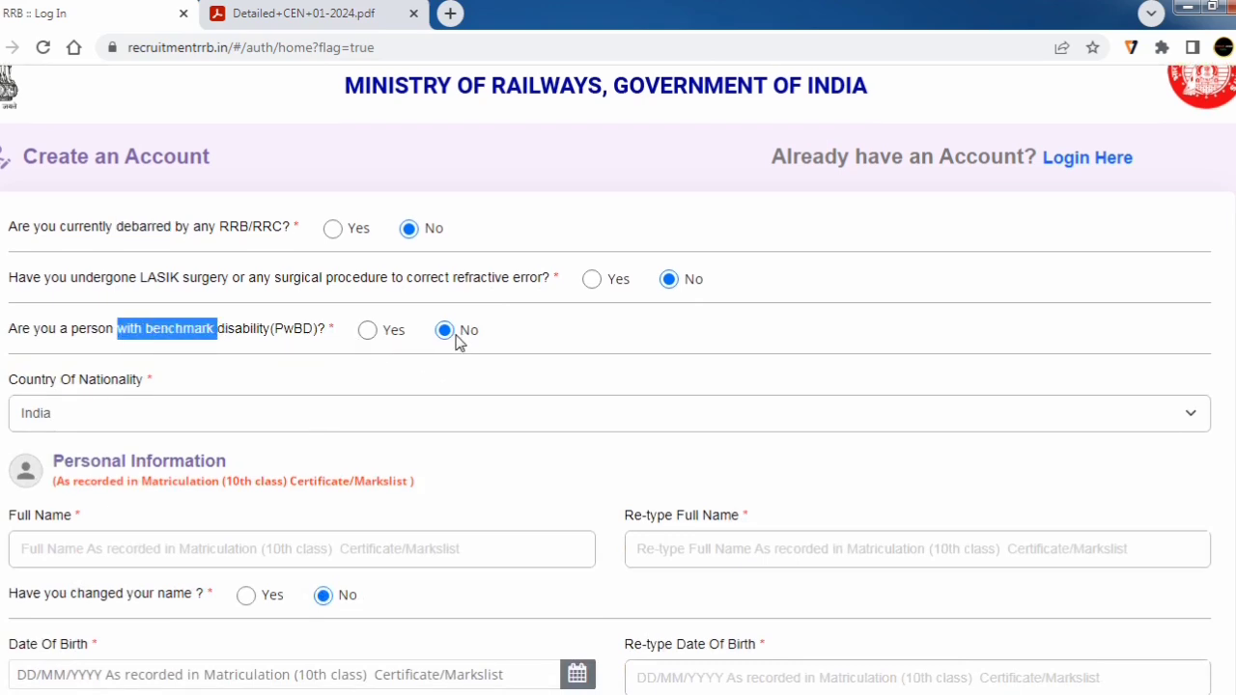
pyautogui.scroll(-1, 193, 339)
pyautogui.scroll(-2, 121, 325)
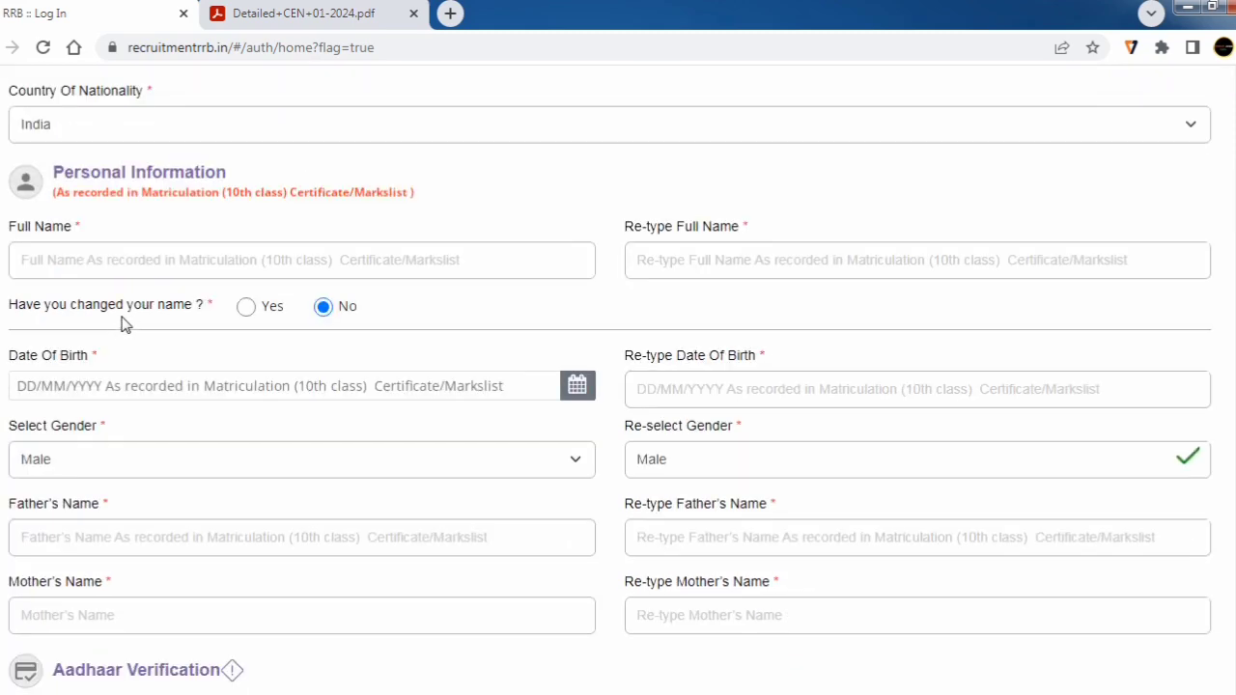
# Examine the full name, name change and date of birth fields in the Personal Information section, including the date picker
pyautogui.click(367, 259)
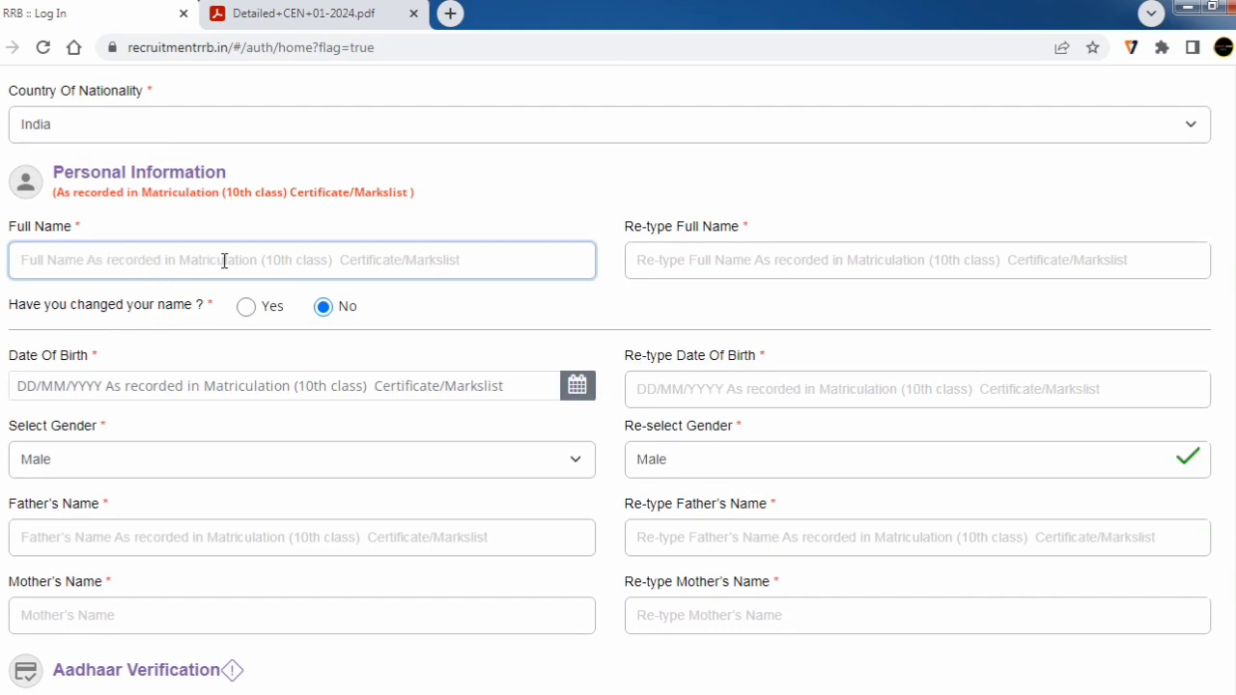
pyautogui.click(667, 262)
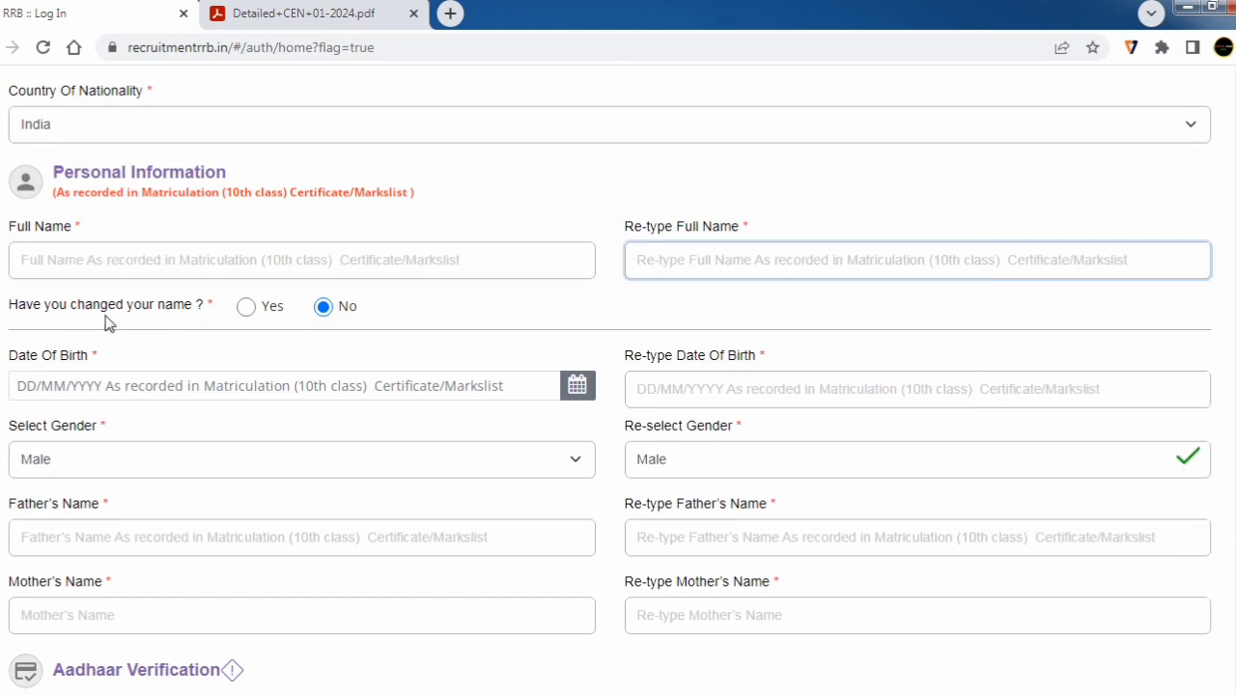
pyautogui.scroll(-1, 299, 309)
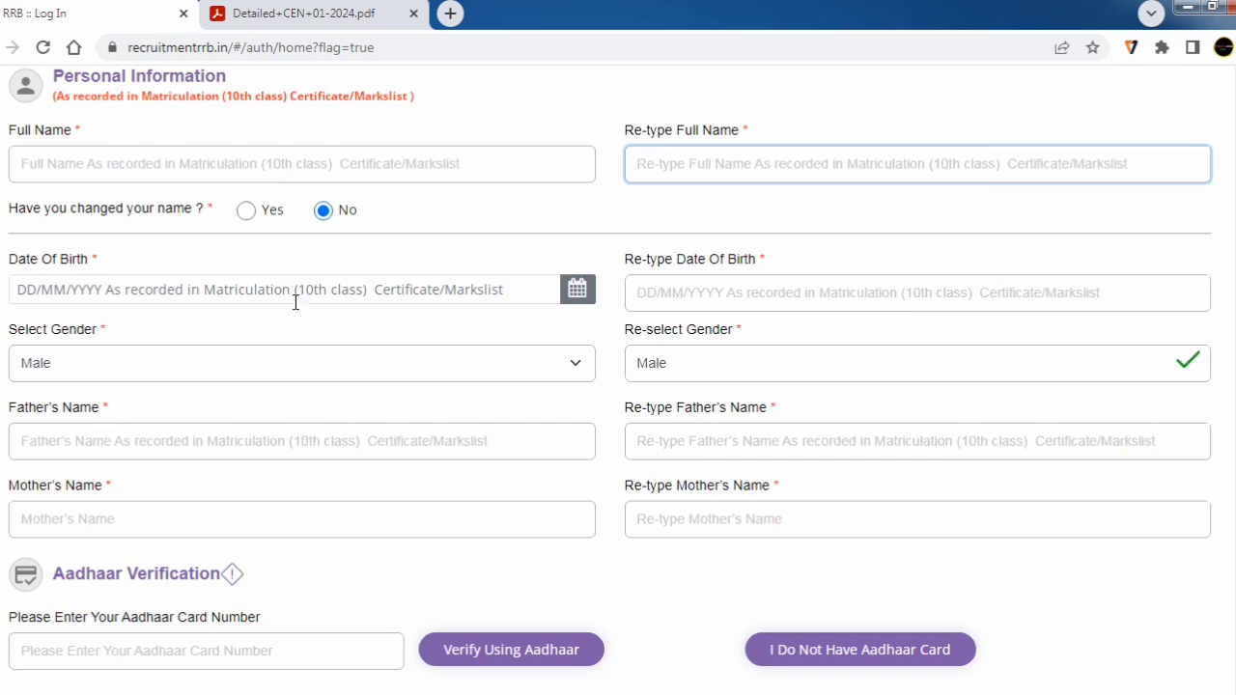
pyautogui.click(294, 289)
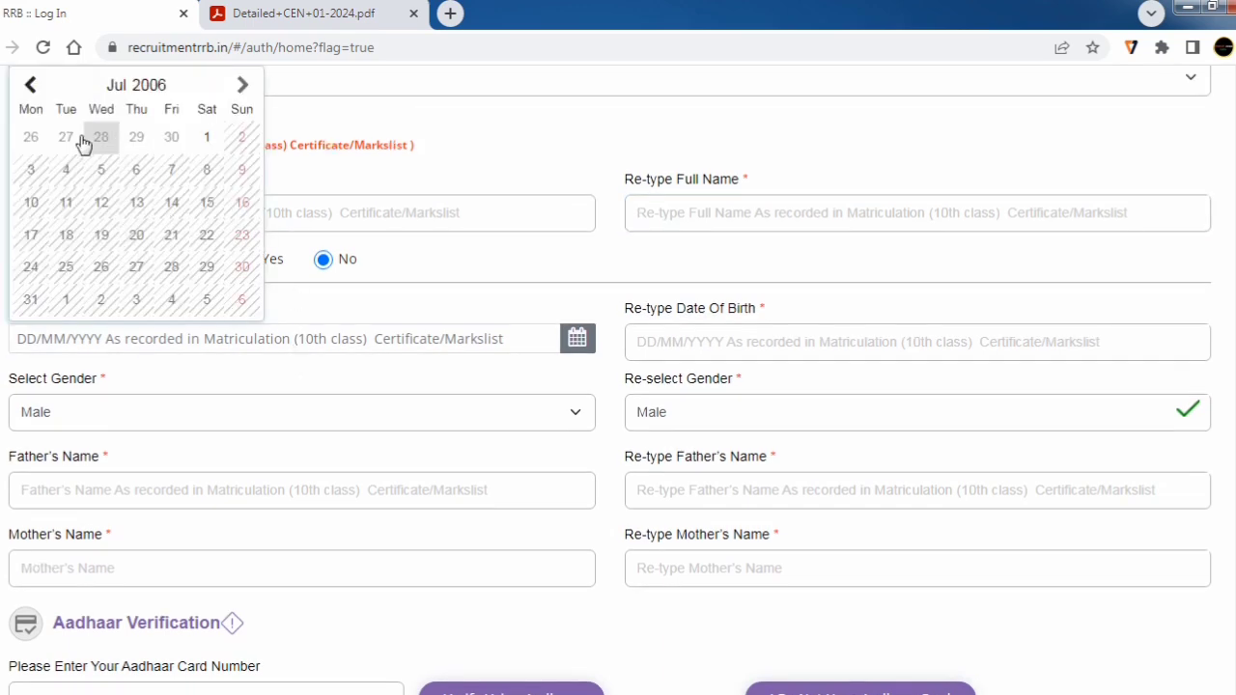
pyautogui.click(31, 86)
pyautogui.click(330, 308)
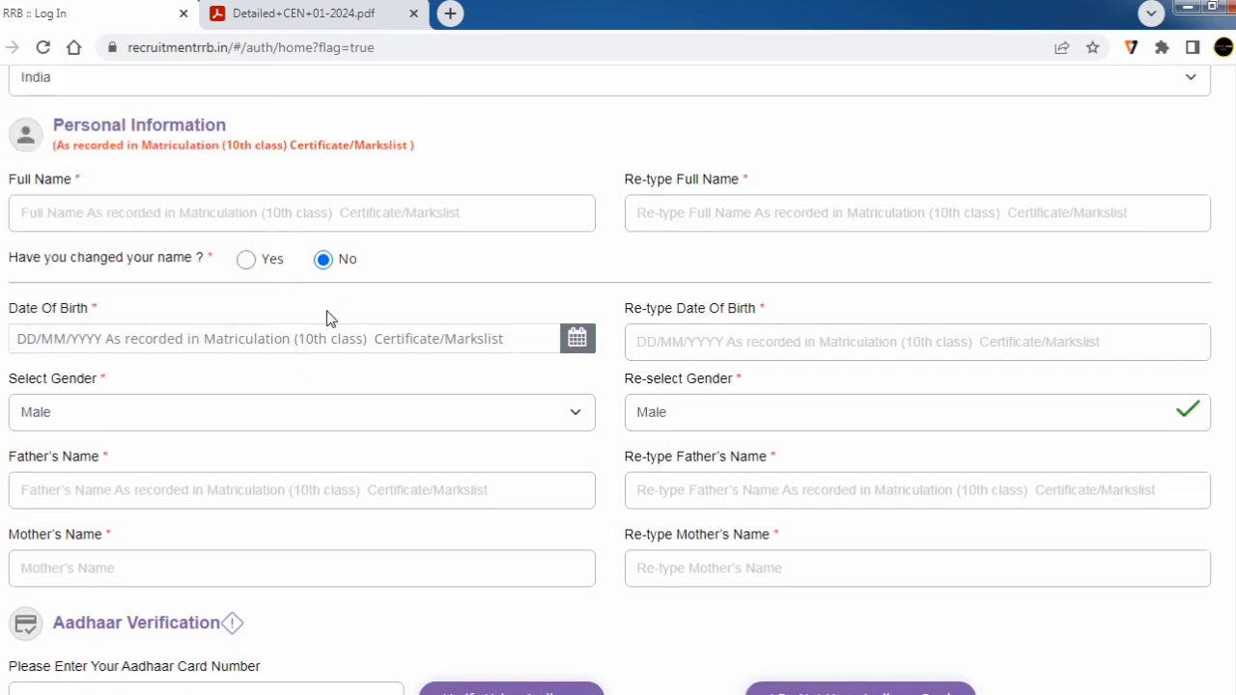
pyautogui.click(576, 339)
pyautogui.press('Tab')
pyautogui.scroll(-1, 352, 345)
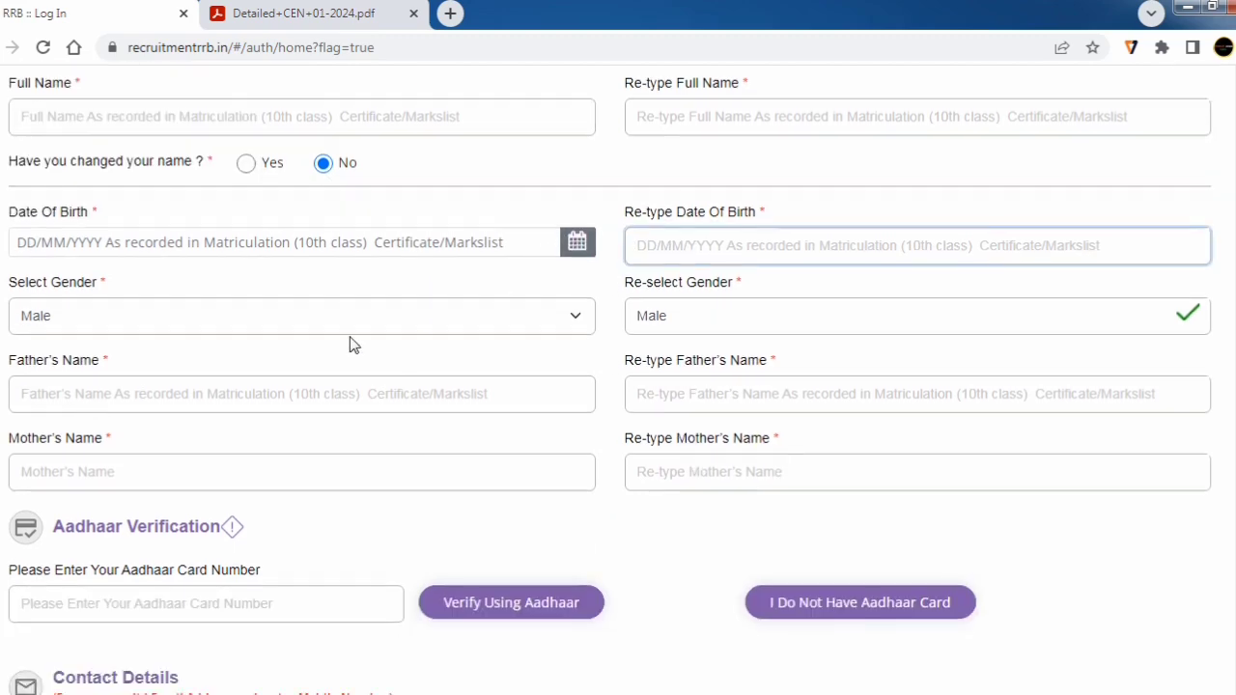
# Check the options offered for selecting and re-selecting the gender
pyautogui.click(260, 328)
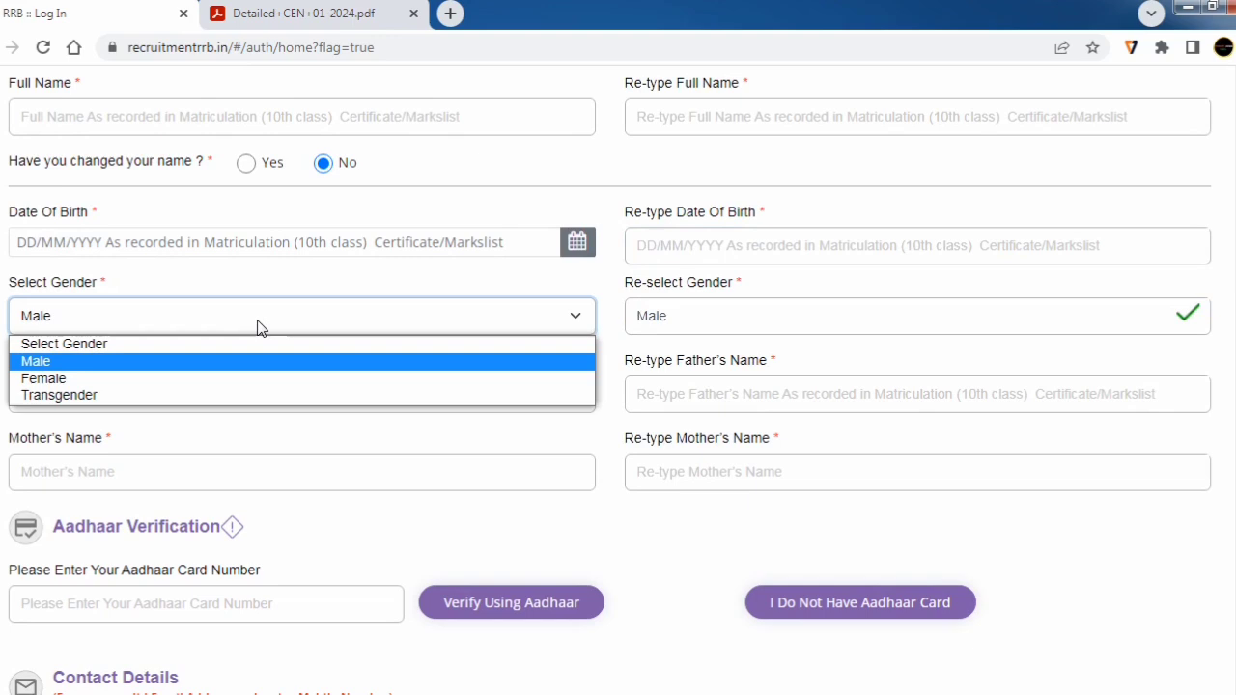
pyautogui.click(258, 327)
pyautogui.click(719, 328)
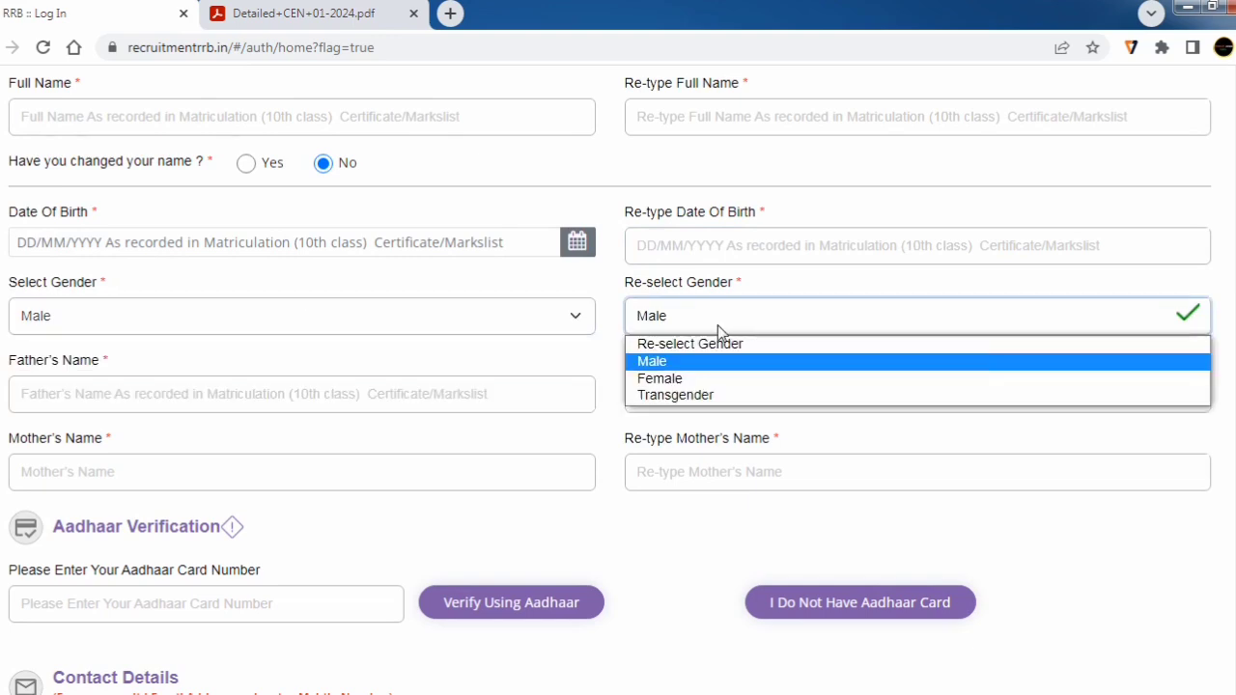
pyautogui.click(544, 384)
pyautogui.scroll(-2, 325, 406)
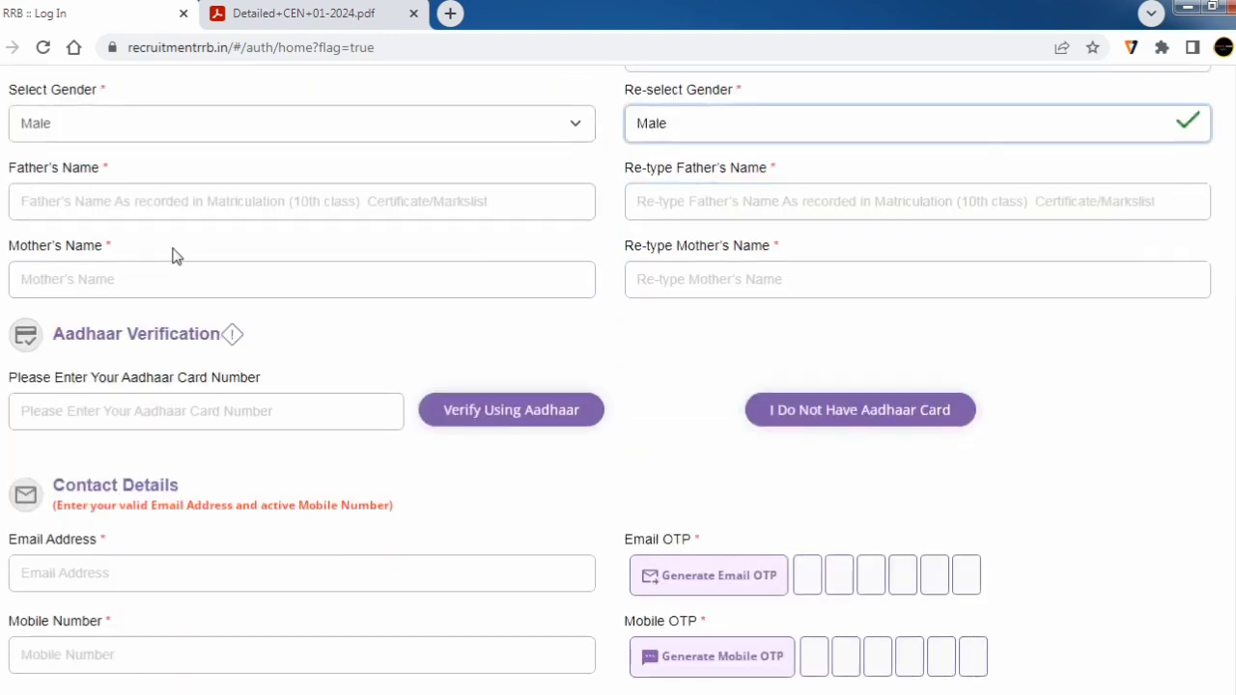
# Examine the father's name and mother's name fields together with their re-type fields
pyautogui.click(161, 193)
pyautogui.click(198, 279)
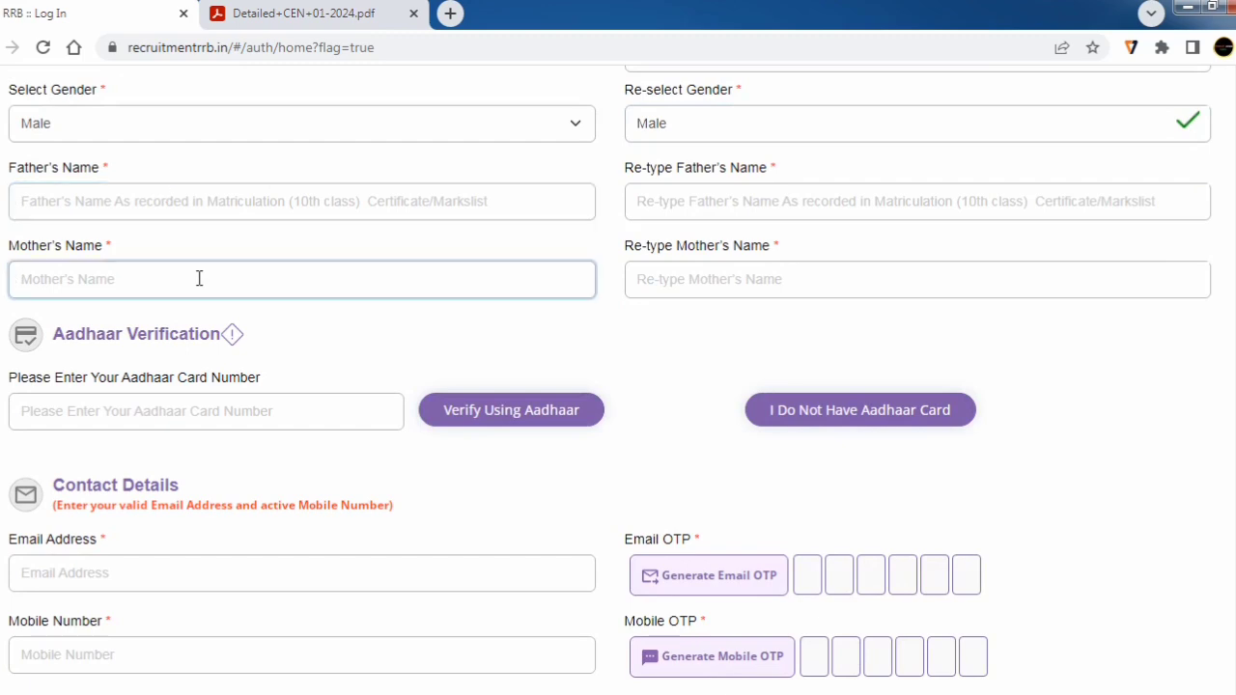
pyautogui.click(392, 203)
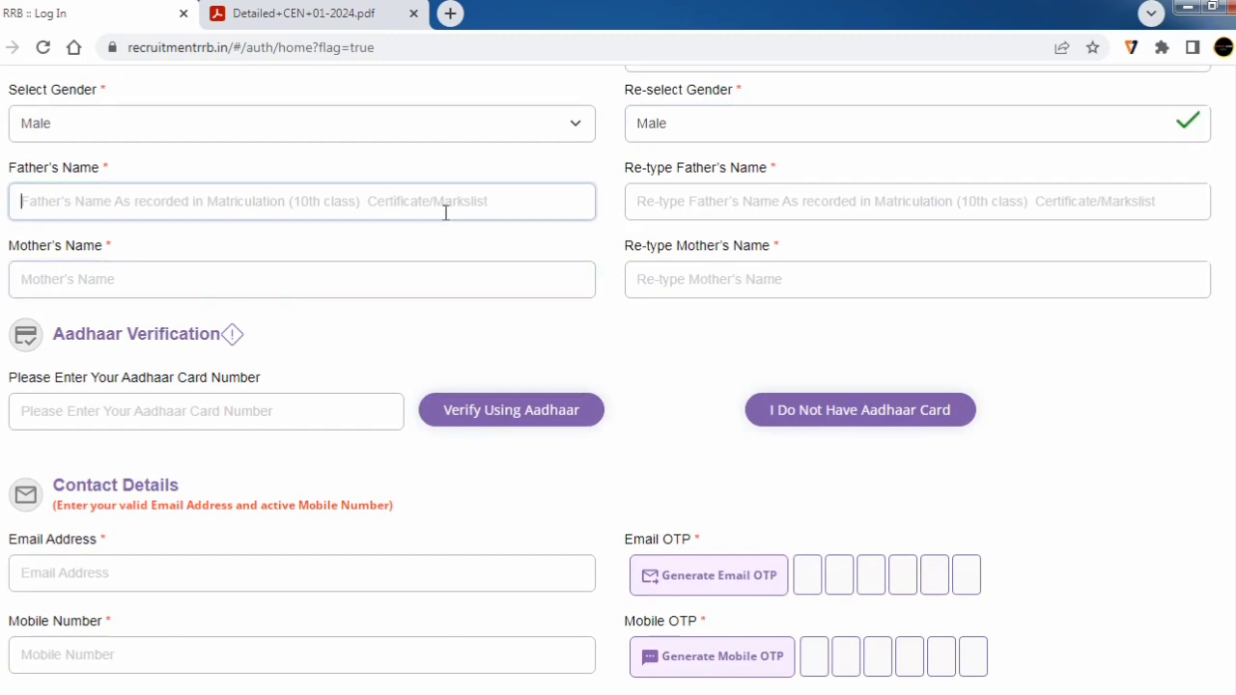
pyautogui.click(93, 165)
pyautogui.click(149, 196)
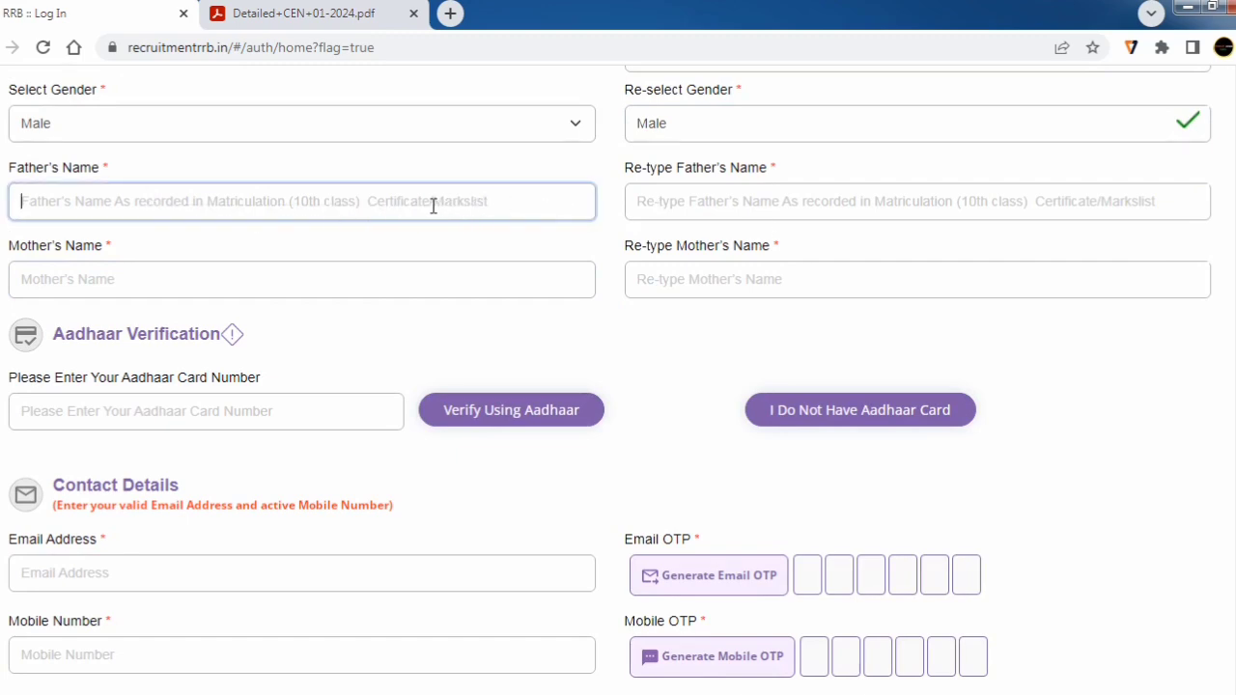
pyautogui.scroll(2, 411, 256)
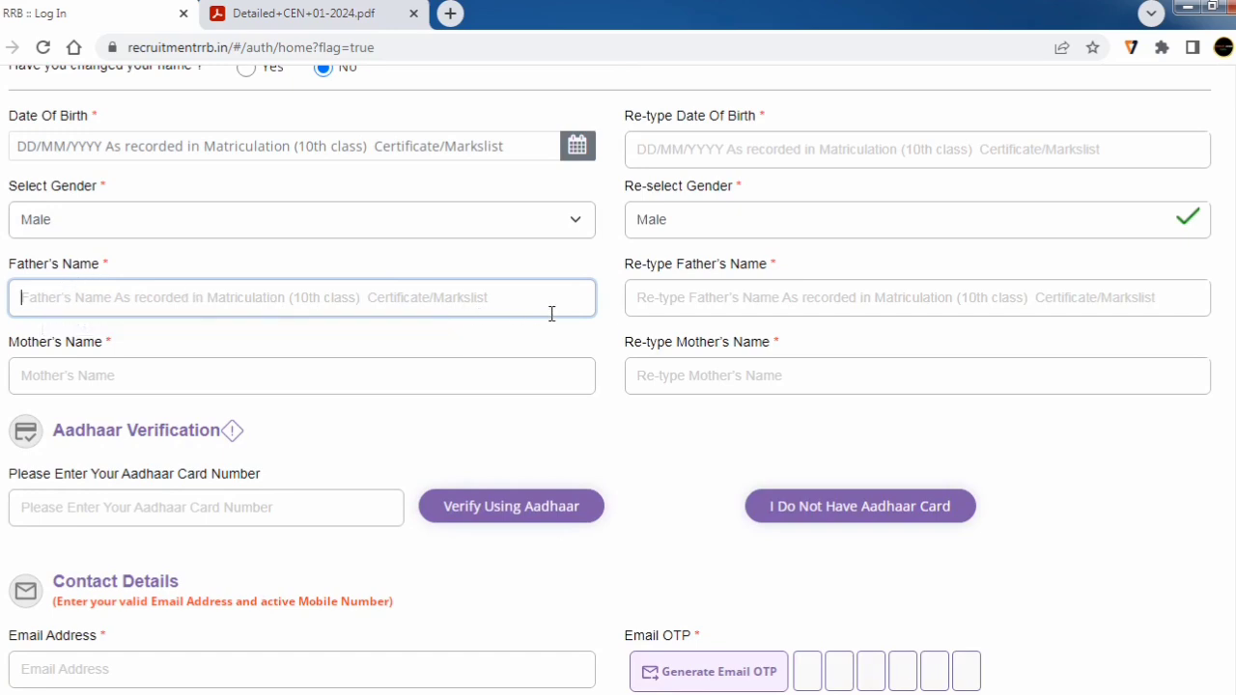
pyautogui.click(695, 294)
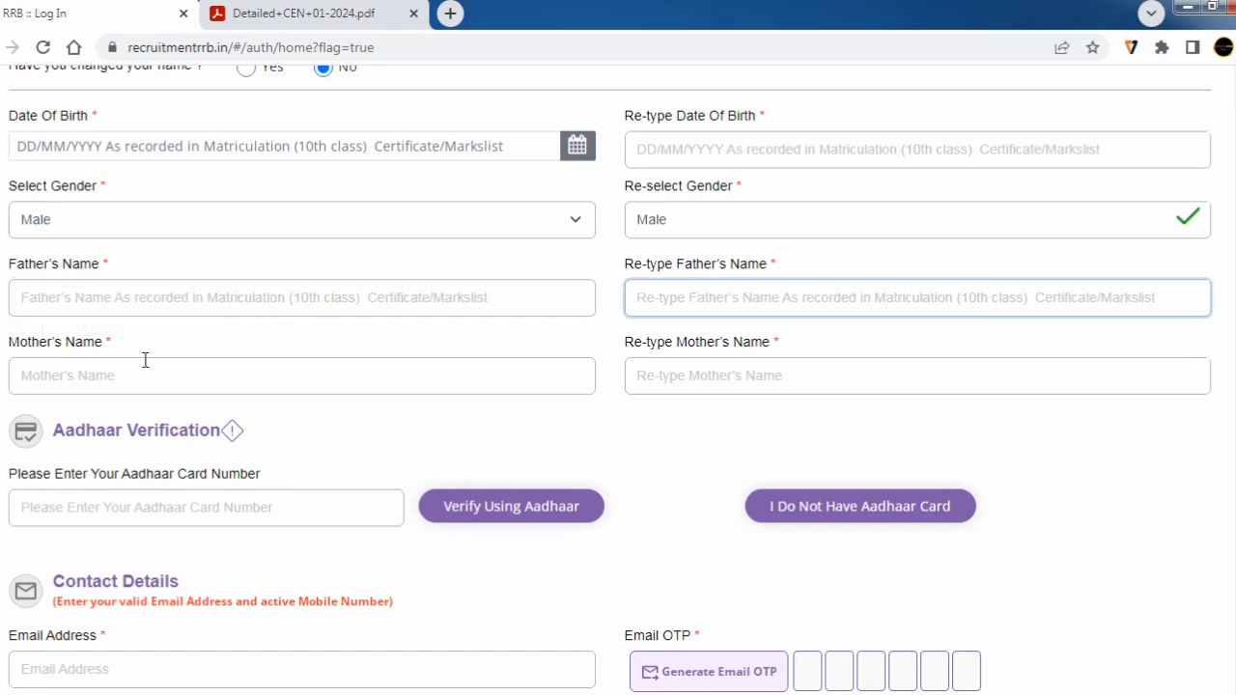
pyautogui.click(82, 376)
pyautogui.click(752, 365)
# Examine the Aadhaar Verification section with its card number field and verification choices
pyautogui.scroll(-2, 183, 314)
pyautogui.moveTo(52, 238); pyautogui.dragTo(242, 244)
pyautogui.click(73, 309)
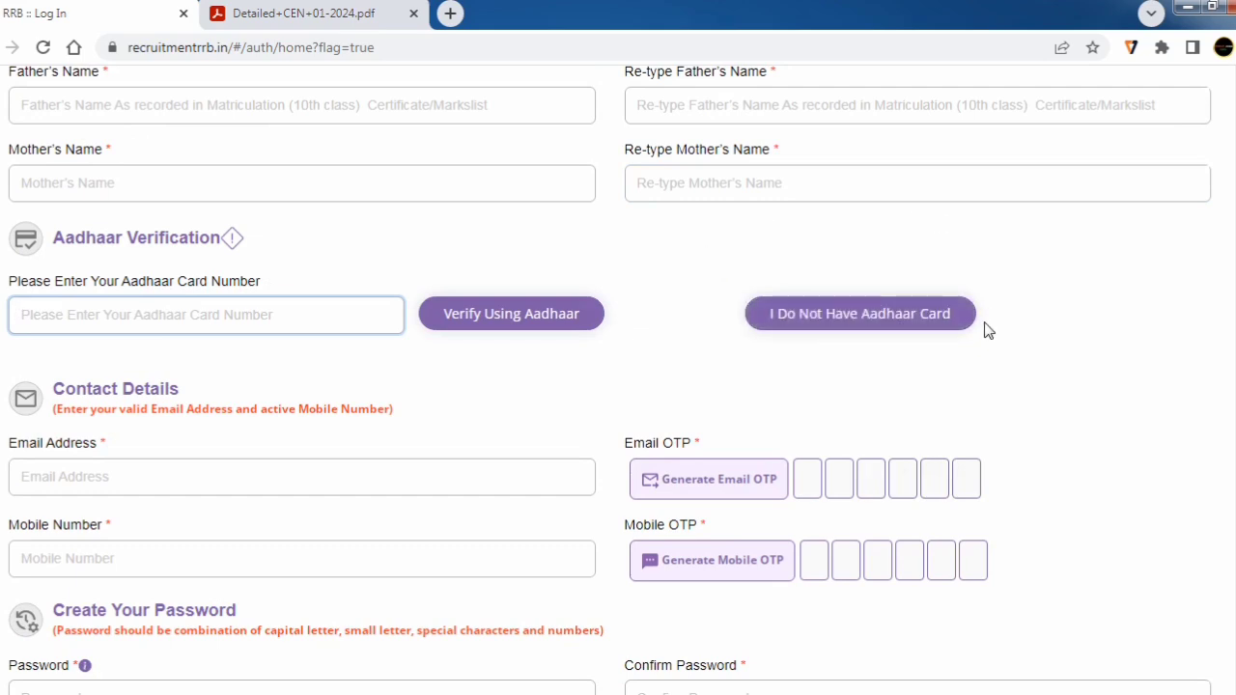
pyautogui.click(790, 643)
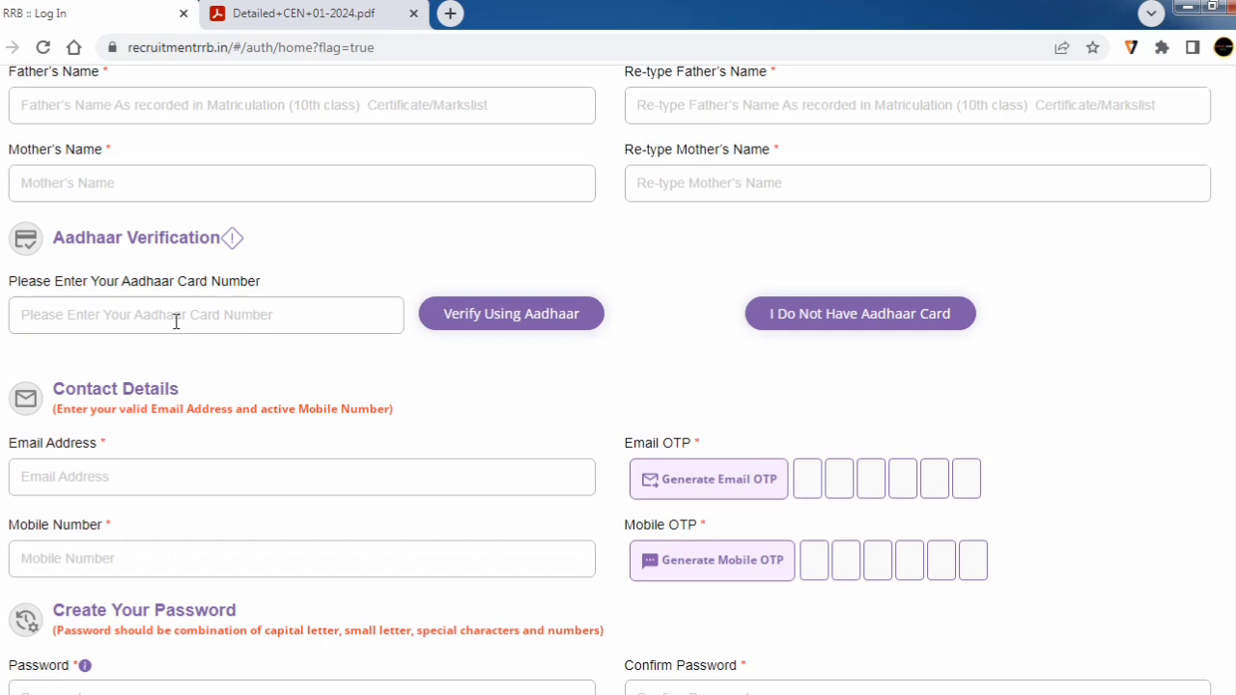
pyautogui.moveTo(83, 242); pyautogui.dragTo(190, 241)
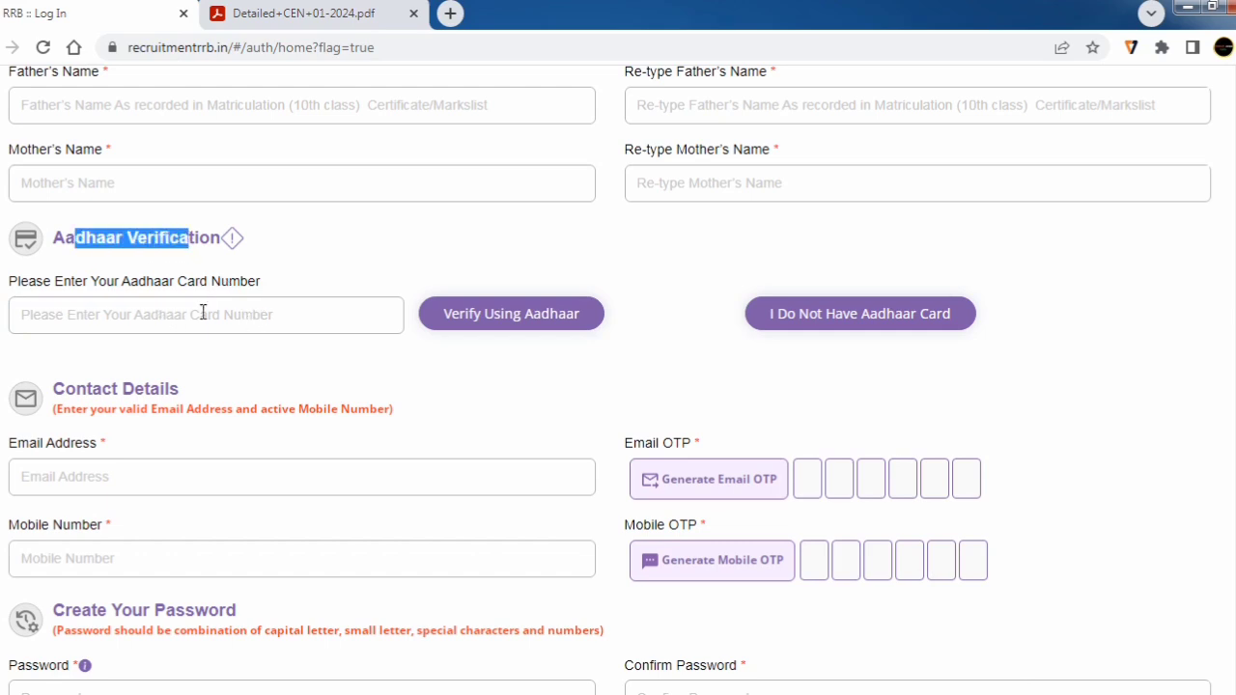
pyautogui.click(195, 318)
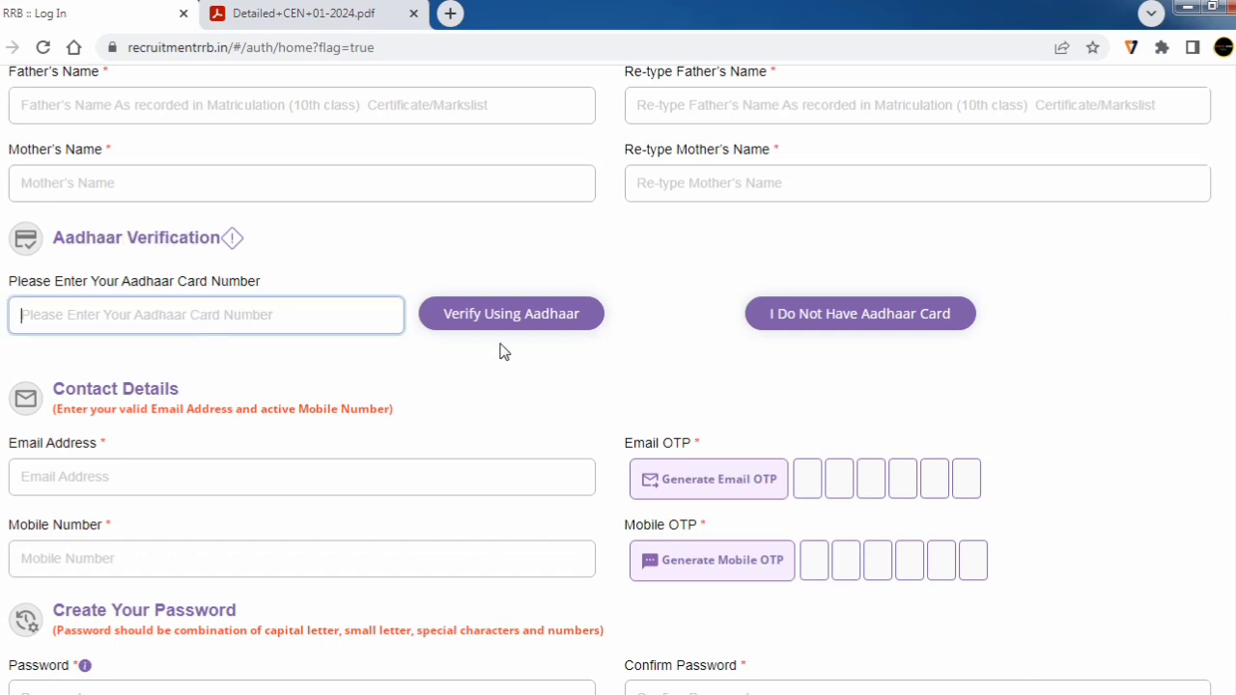
# Examine the Contact Details section with the email address, mobile number and their OTP fields
pyautogui.scroll(-1, 454, 338)
pyautogui.scroll(-2, 407, 333)
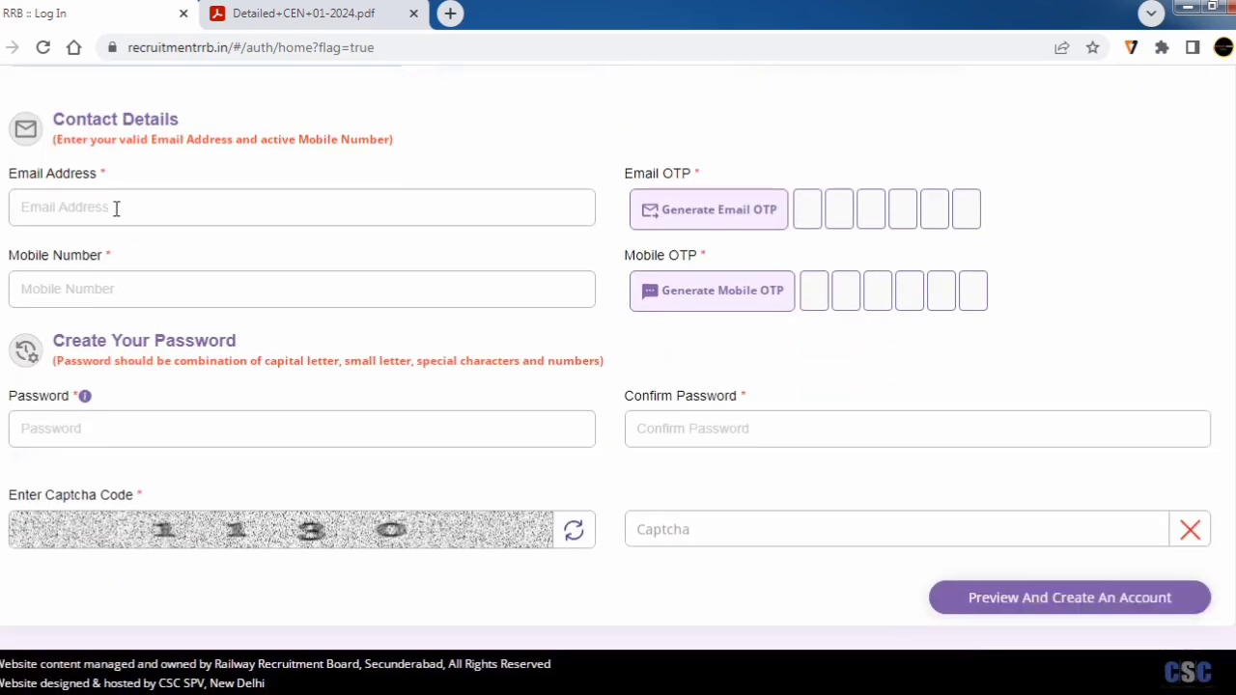
pyautogui.click(85, 207)
pyautogui.click(94, 288)
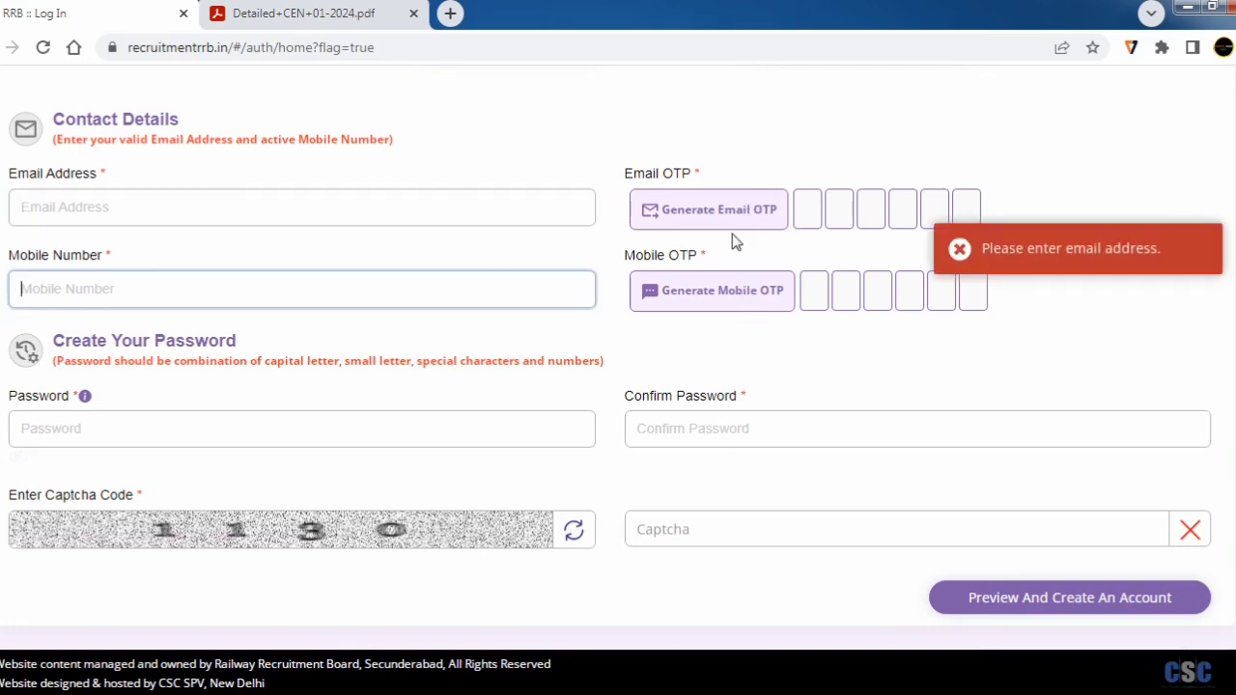
pyautogui.moveTo(106, 173); pyautogui.dragTo(5, 162)
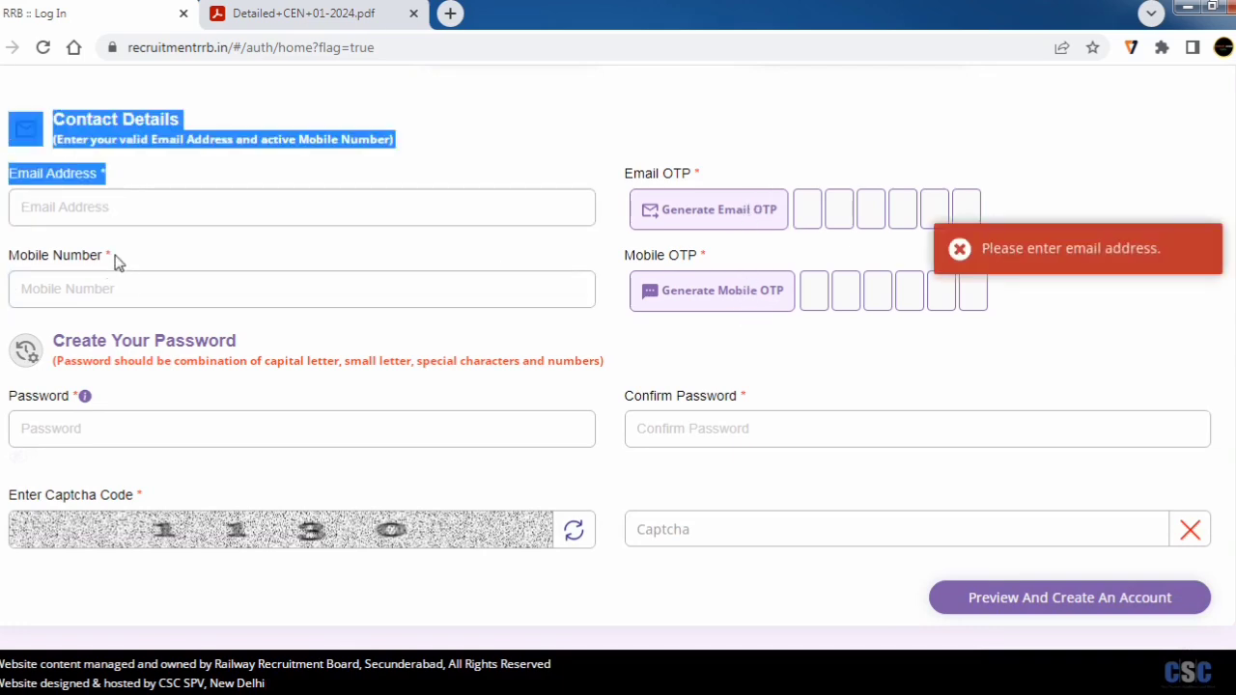
pyautogui.moveTo(114, 257); pyautogui.dragTo(99, 255)
pyautogui.click(128, 215)
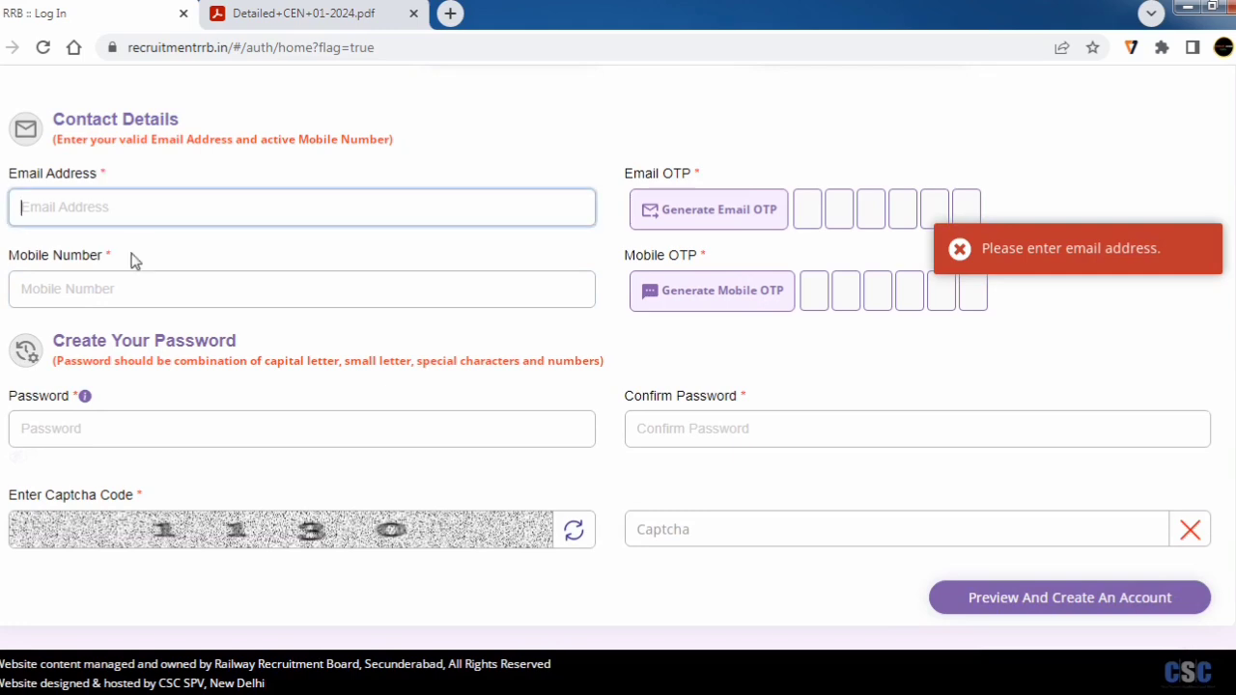
pyautogui.click(898, 198)
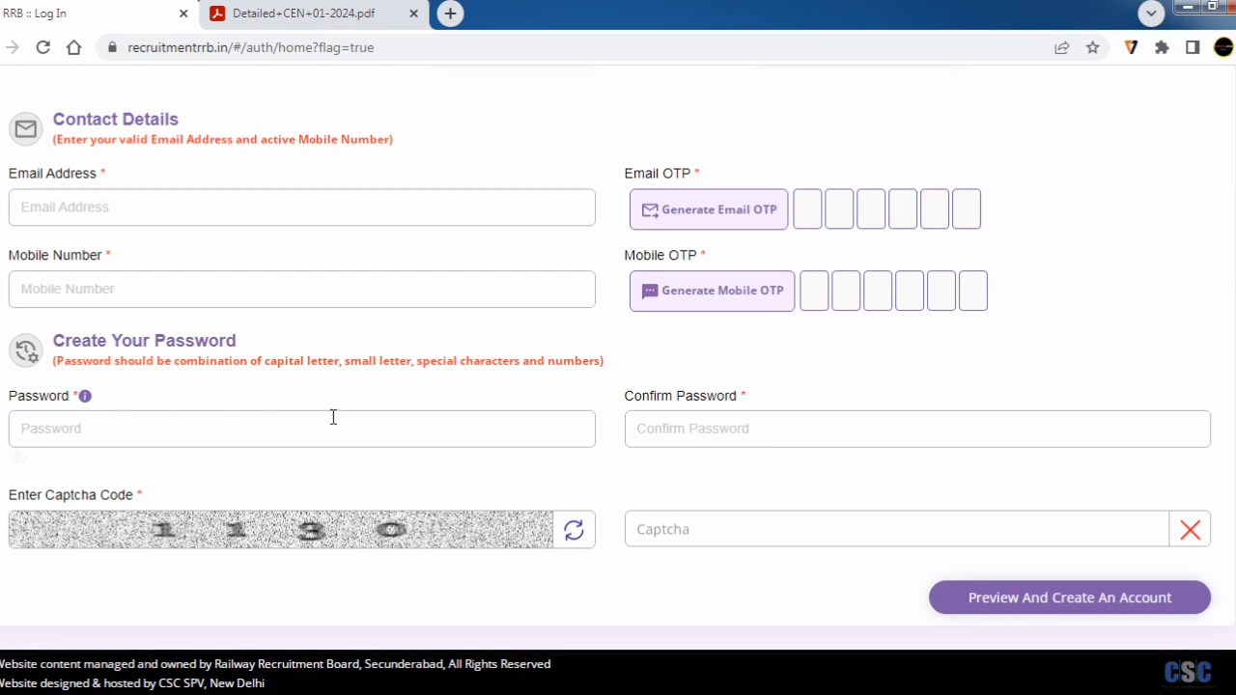
# Examine the password composition rule, the password and confirm password fields, and the captcha field
pyautogui.moveTo(277, 359); pyautogui.dragTo(454, 362)
pyautogui.moveTo(549, 365); pyautogui.dragTo(248, 397)
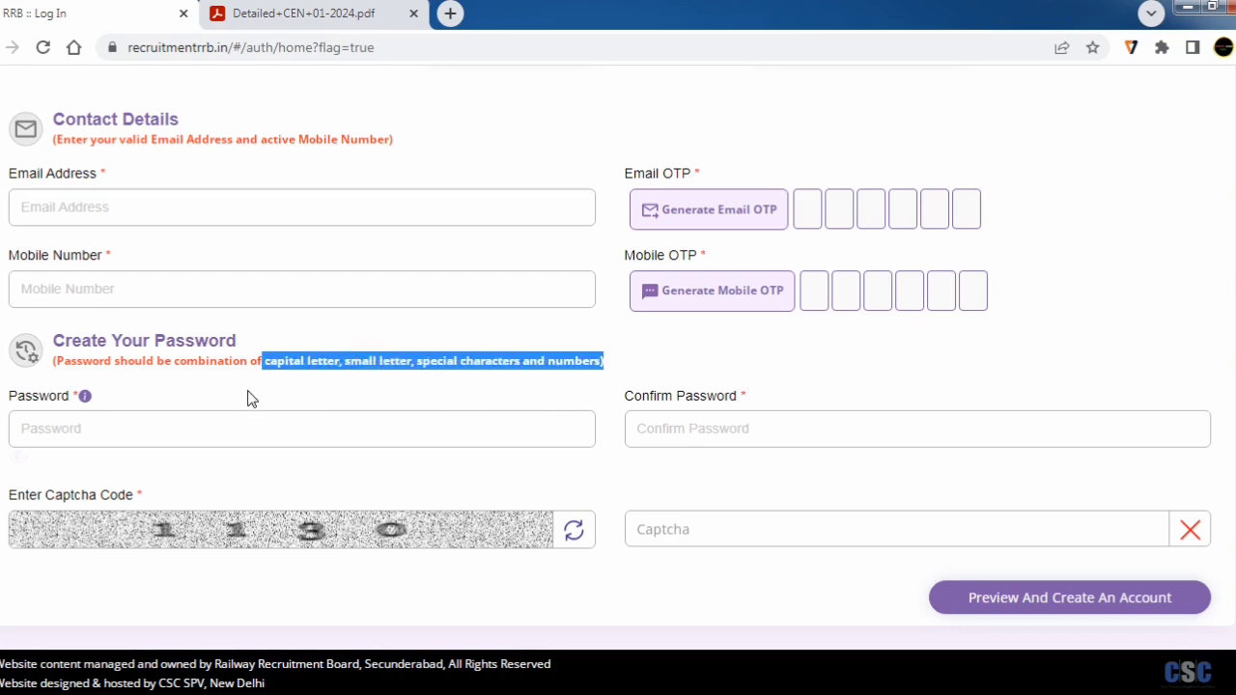
pyautogui.click(128, 434)
pyautogui.click(680, 432)
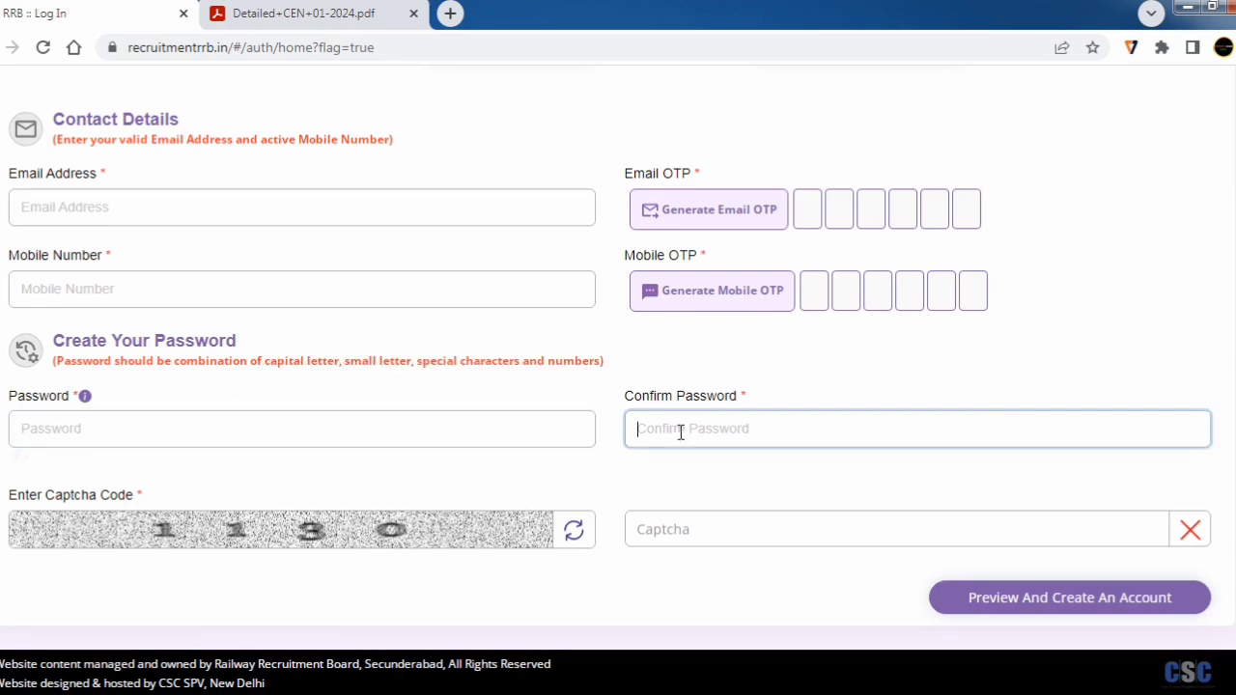
pyautogui.click(666, 529)
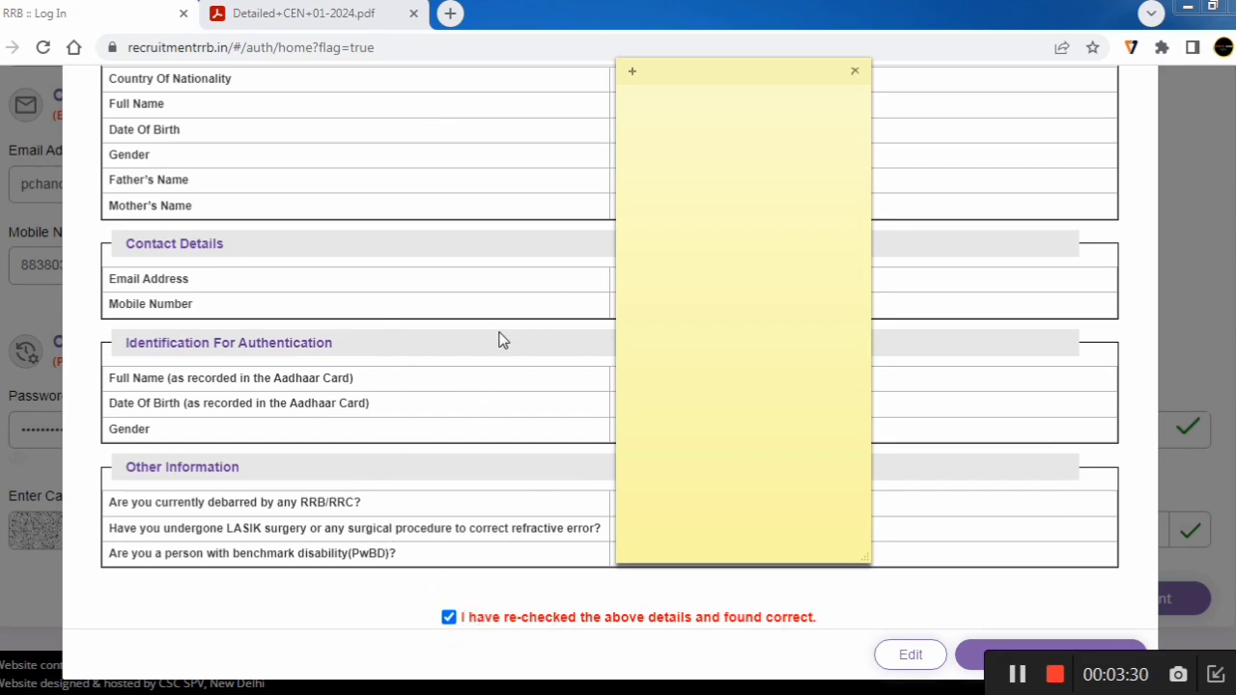
# Submit the re-checked details from the preview to create the account
pyautogui.click(898, 668)
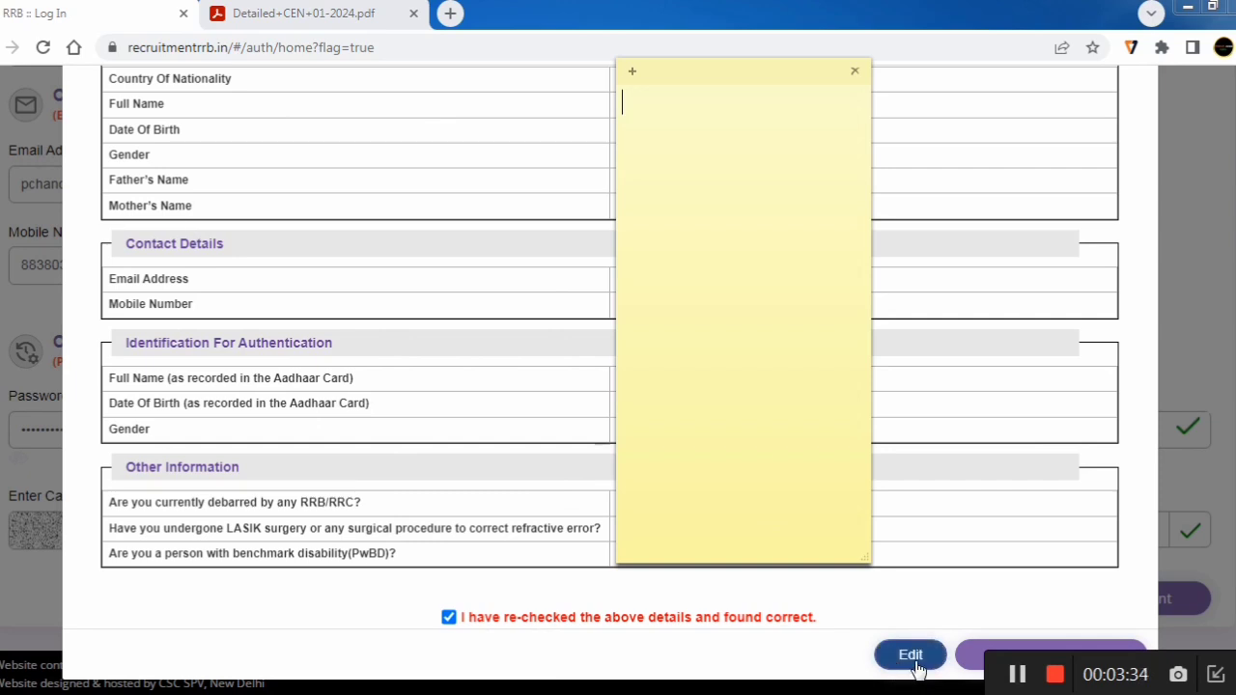
pyautogui.click(725, 419)
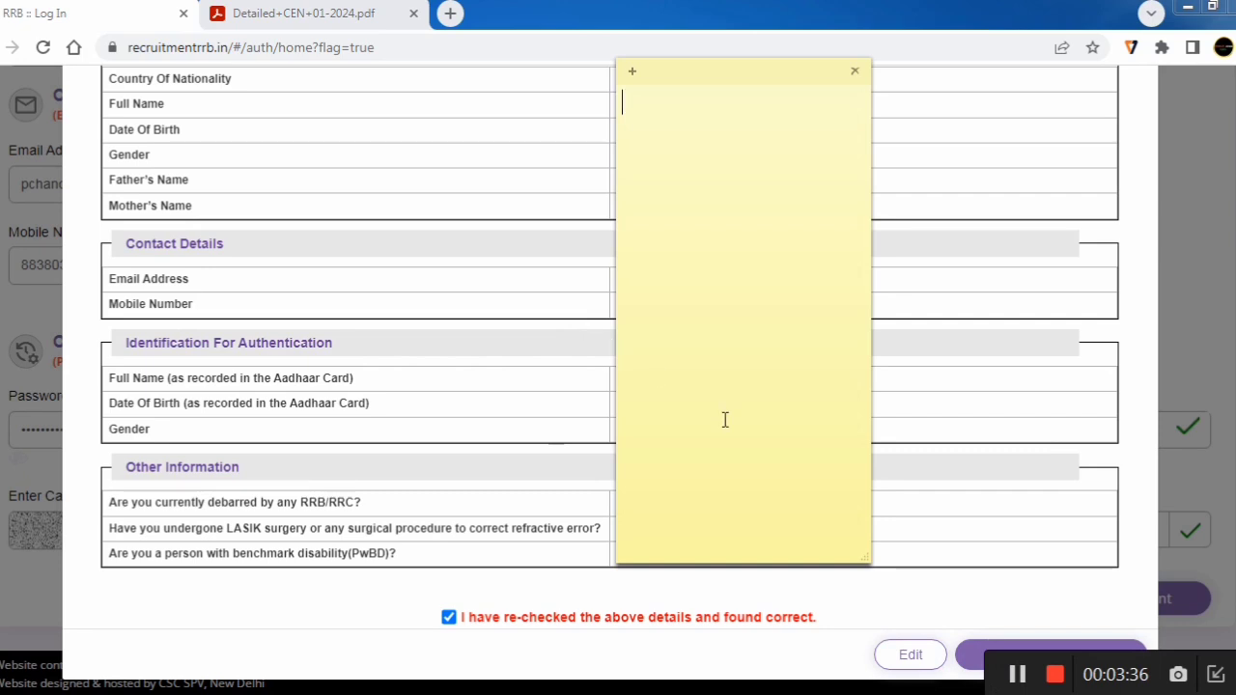
pyautogui.click(1013, 657)
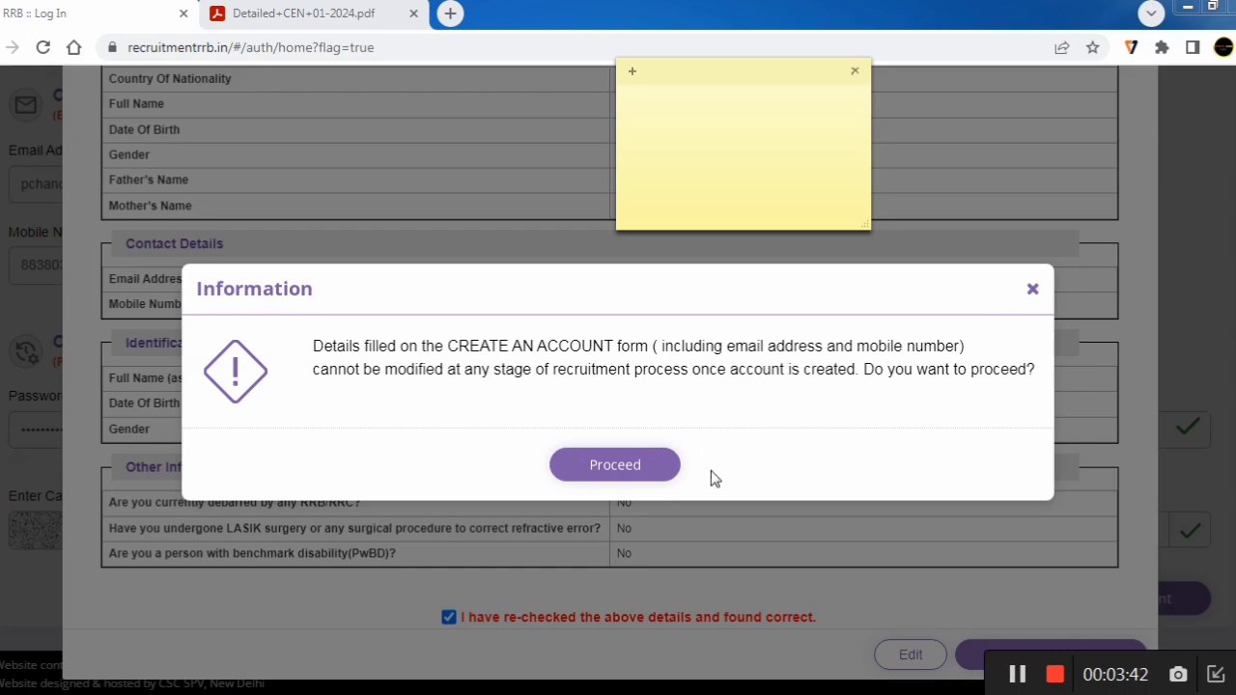
pyautogui.click(1016, 676)
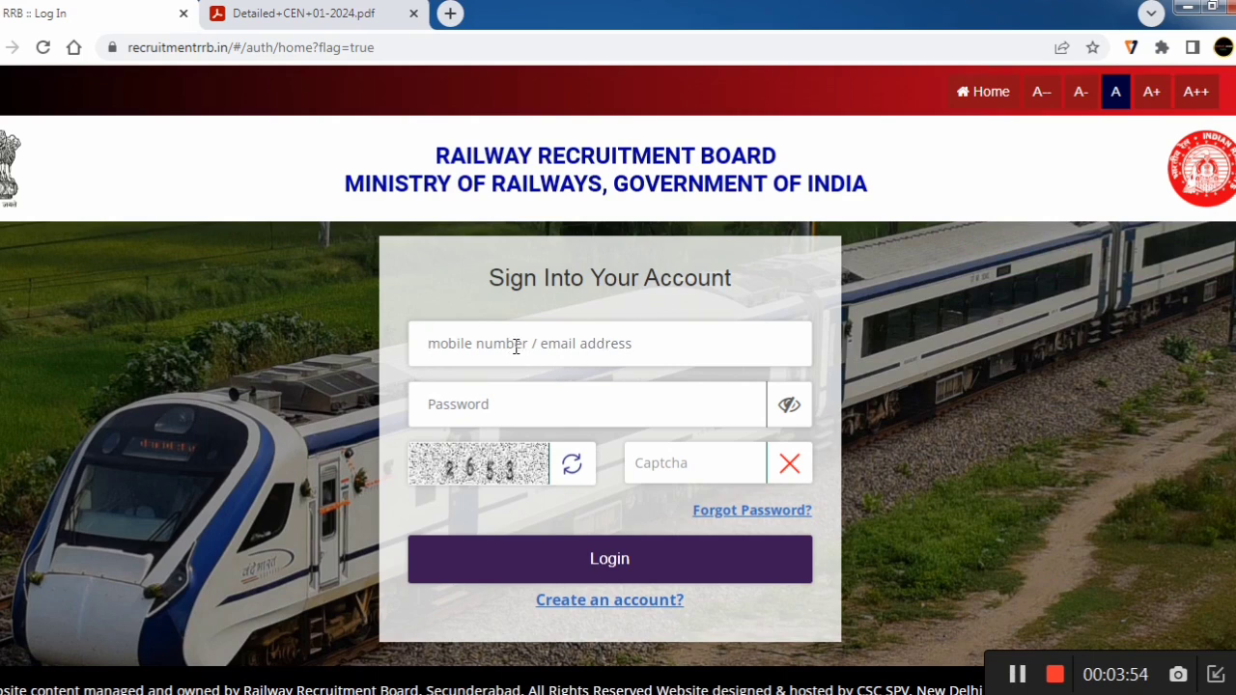
# Examine the mobile number / email address and password fields of the account sign-in form
pyautogui.click(491, 404)
pyautogui.click(1020, 676)
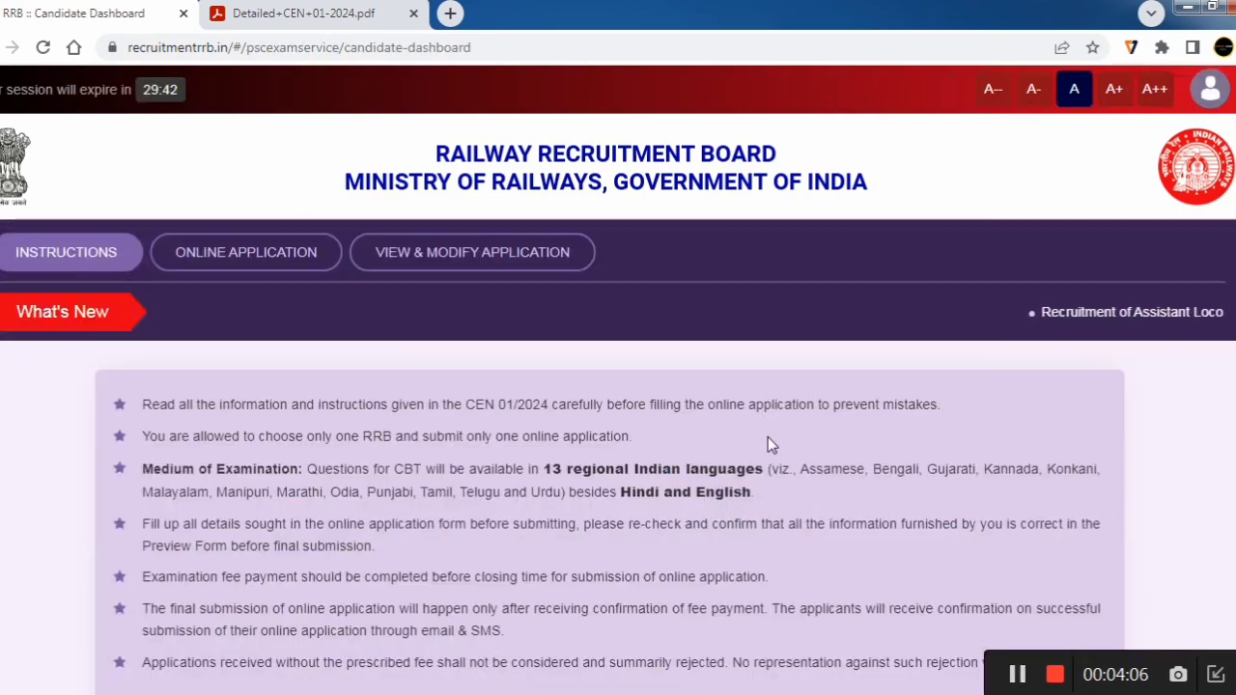
# Review the account menu and the dashboard instructions, including the regional languages offered as medium of examination
pyautogui.click(1212, 97)
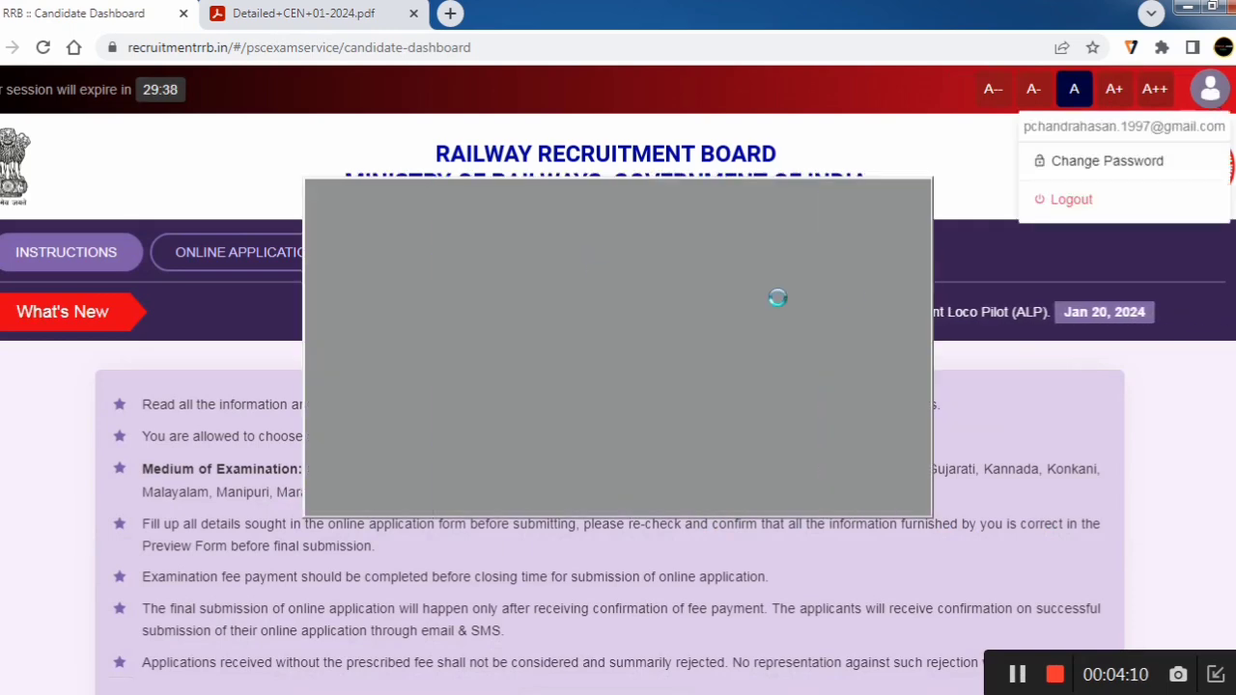
pyautogui.click(724, 442)
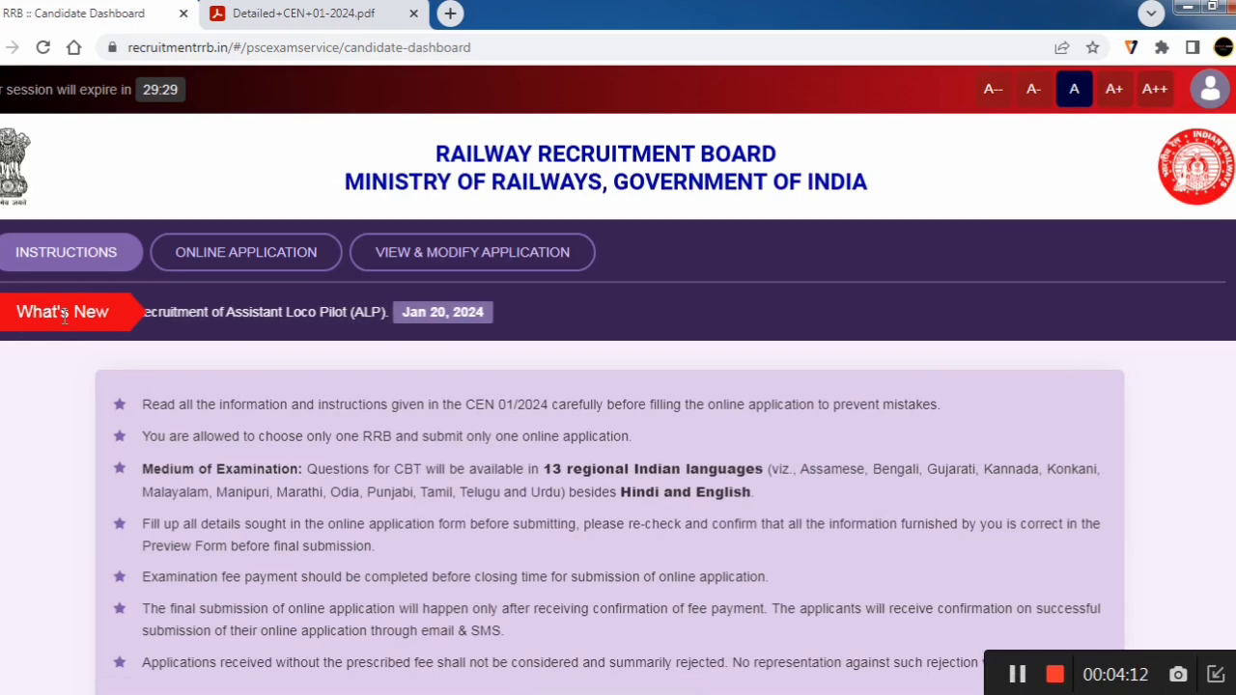
pyautogui.scroll(-1, 221, 391)
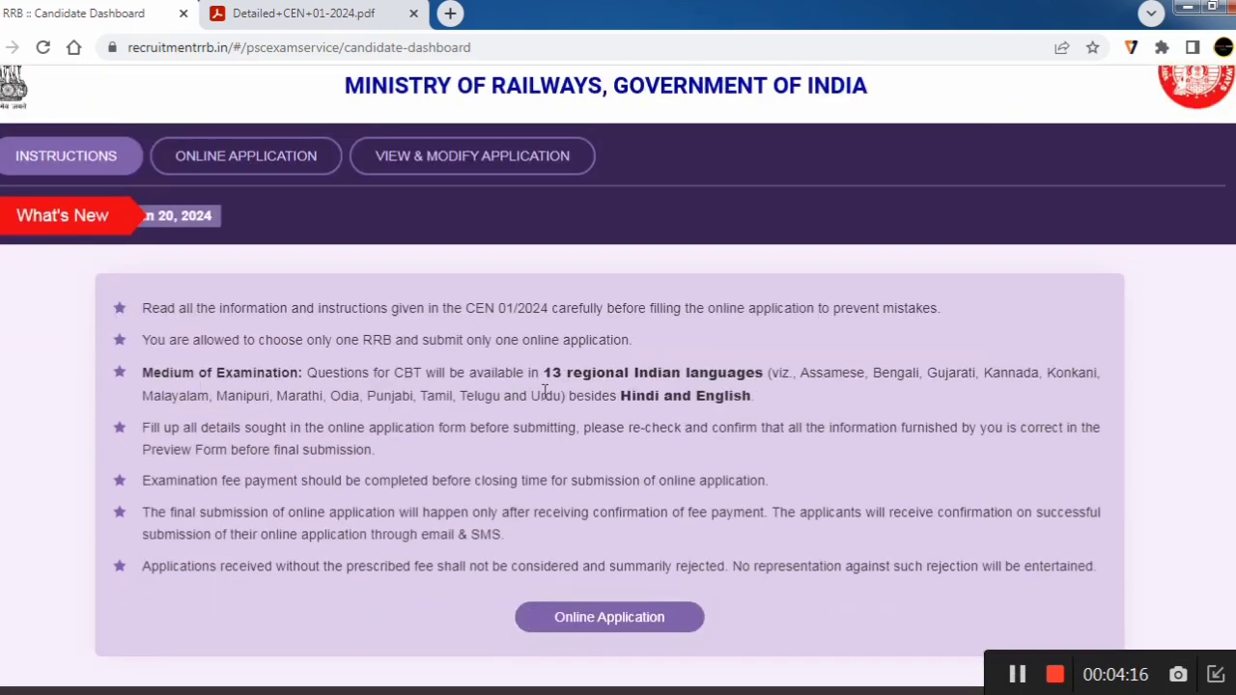
pyautogui.moveTo(532, 373); pyautogui.dragTo(776, 374)
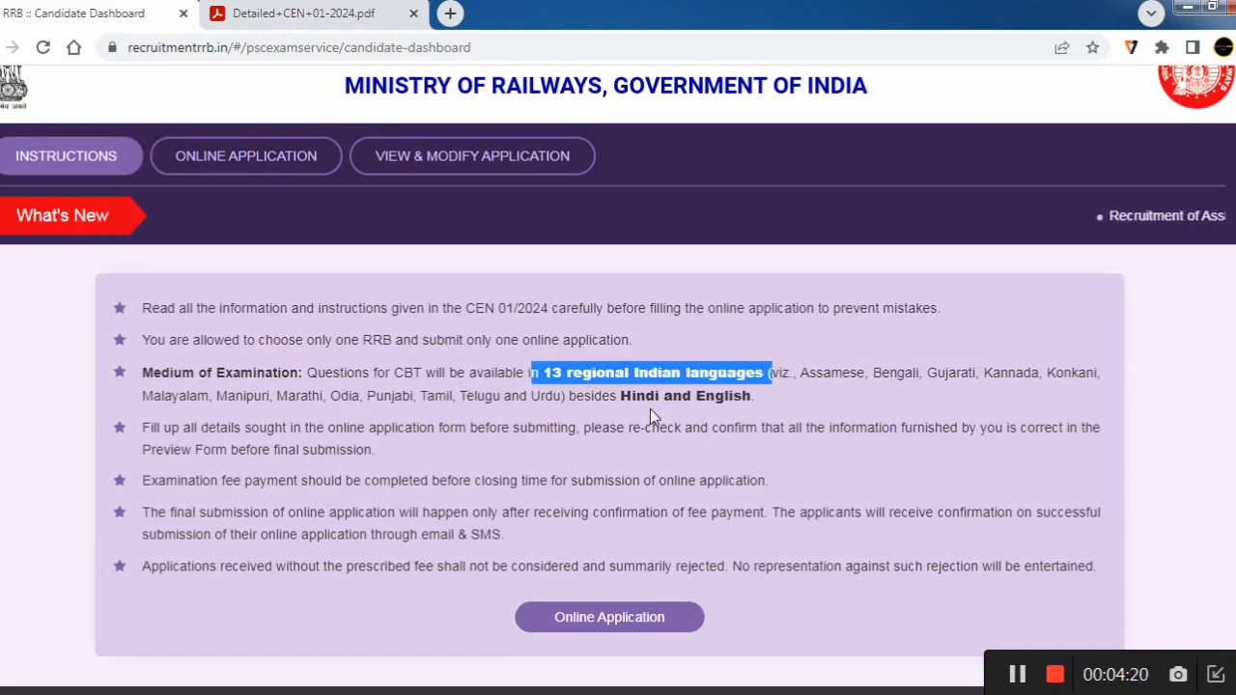
pyautogui.moveTo(412, 396); pyautogui.dragTo(463, 396)
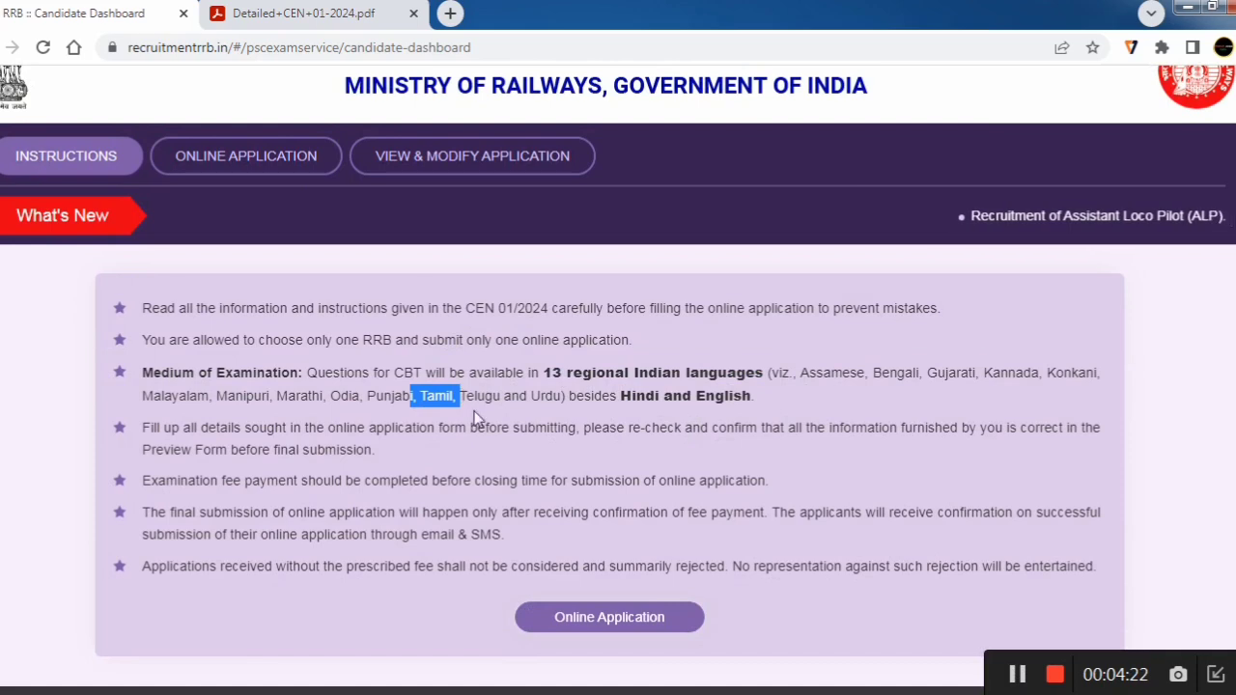
pyautogui.scroll(-1, 541, 464)
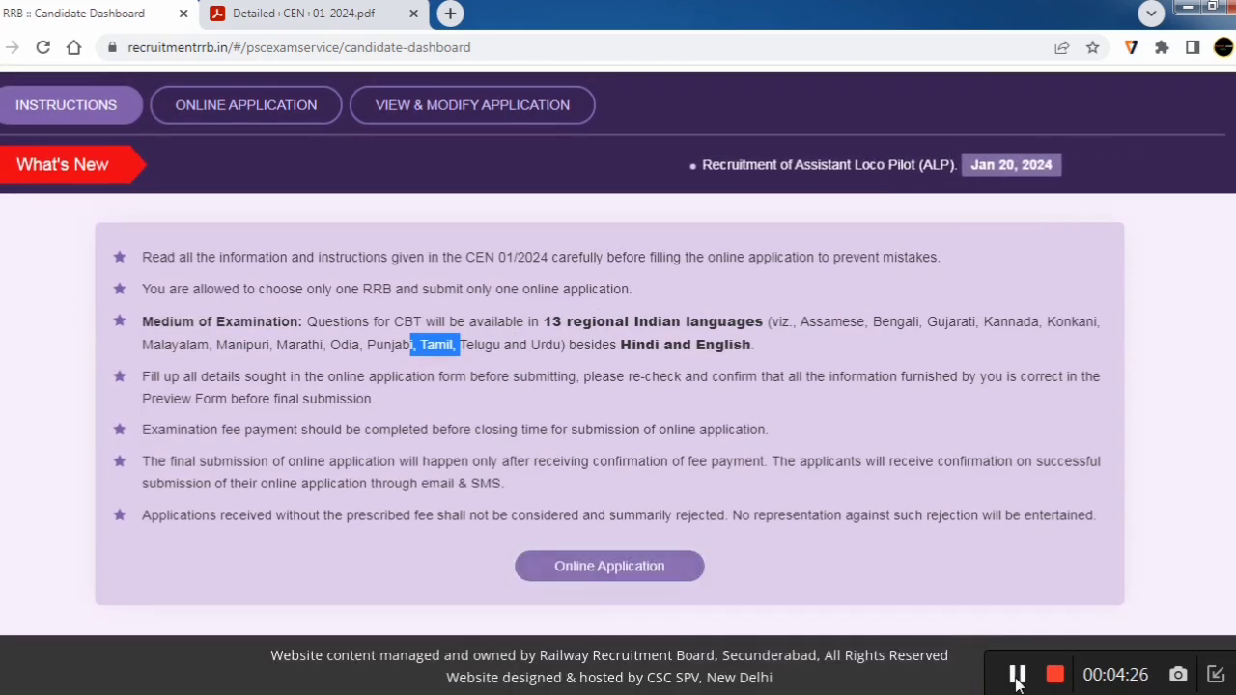
# Open the online application, check the end date of CEN No.01/2024 and select Chennai as the RRB to apply for
pyautogui.click(637, 566)
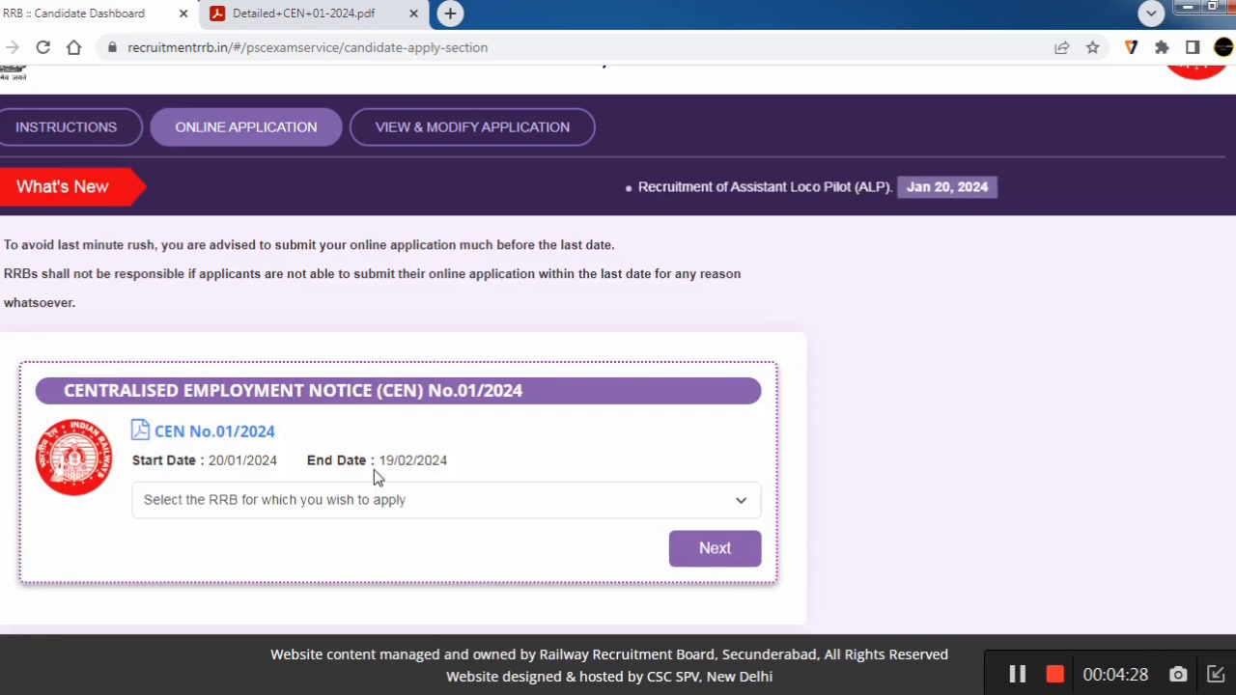
pyautogui.moveTo(380, 459); pyautogui.dragTo(458, 462)
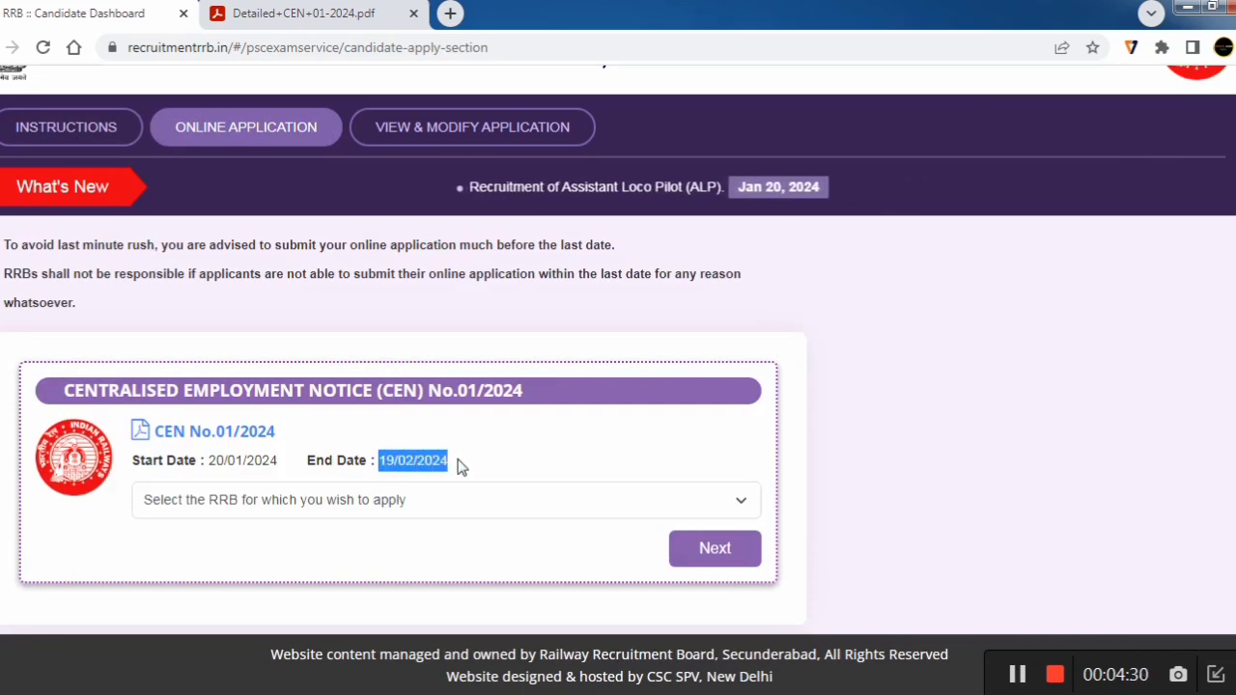
pyautogui.click(267, 515)
pyautogui.scroll(-2, 198, 405)
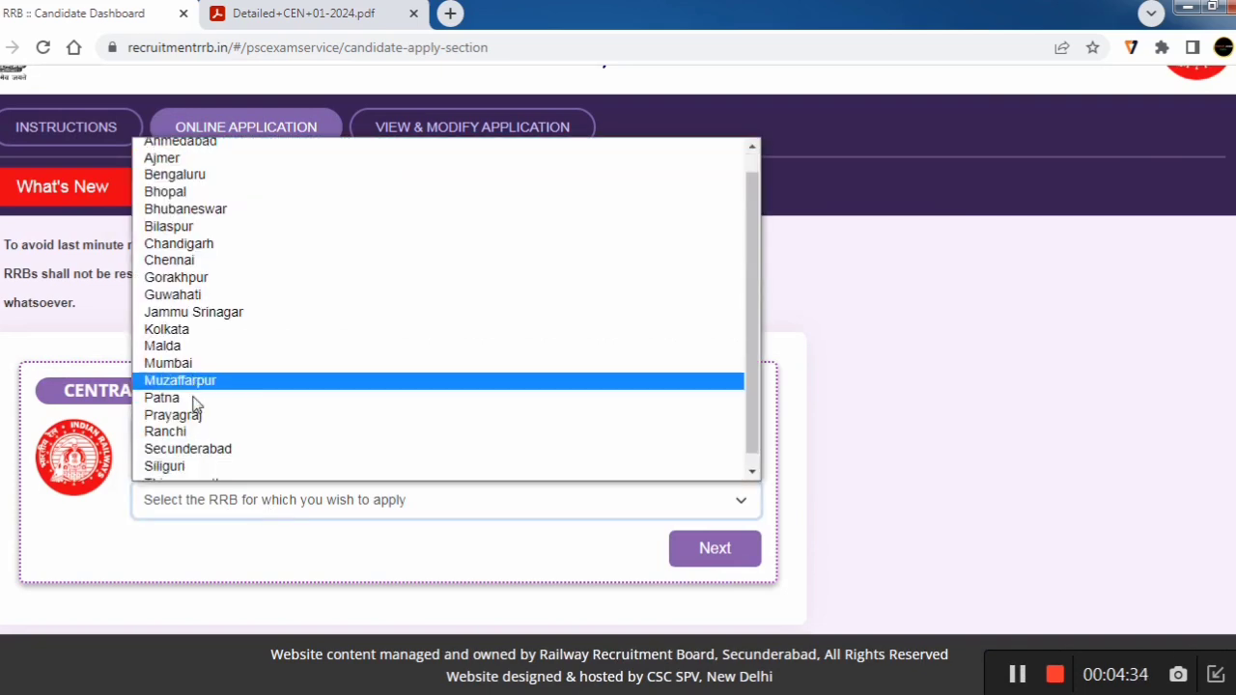
pyautogui.scroll(2, 203, 403)
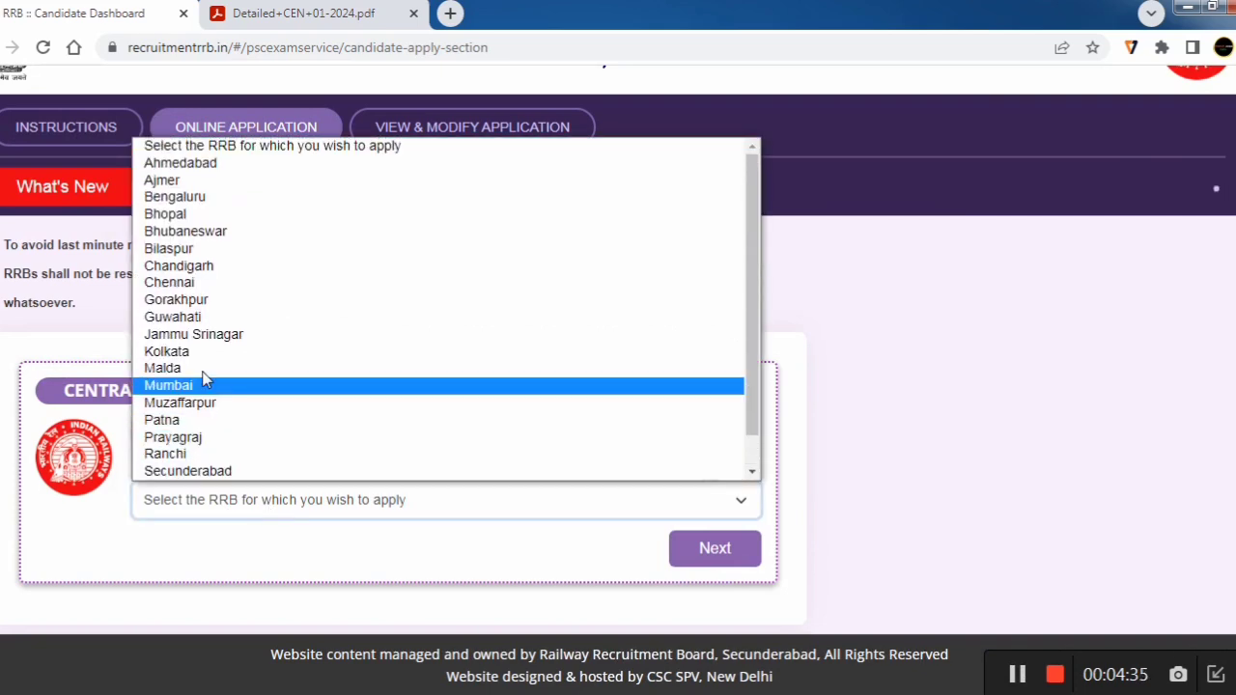
pyautogui.click(194, 282)
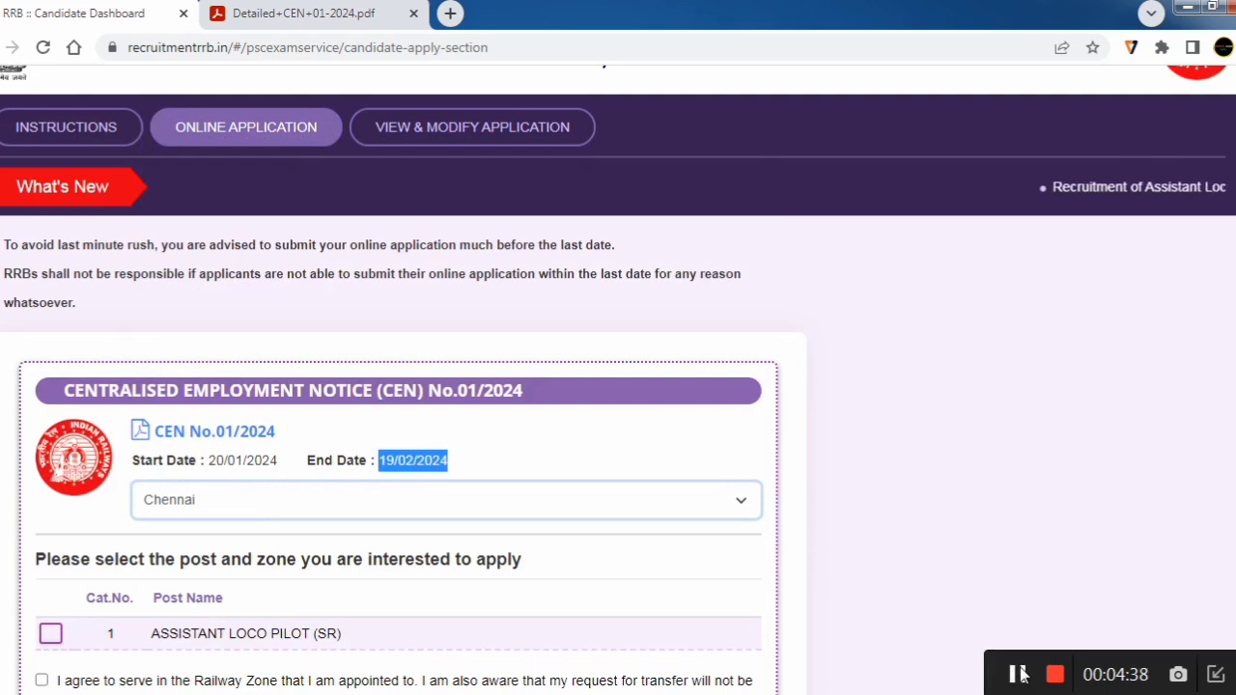
# Select the ASSISTANT LOCO PILOT (SR) post and agree to serve in the appointed Railway Zone
pyautogui.scroll(-1, 580, 541)
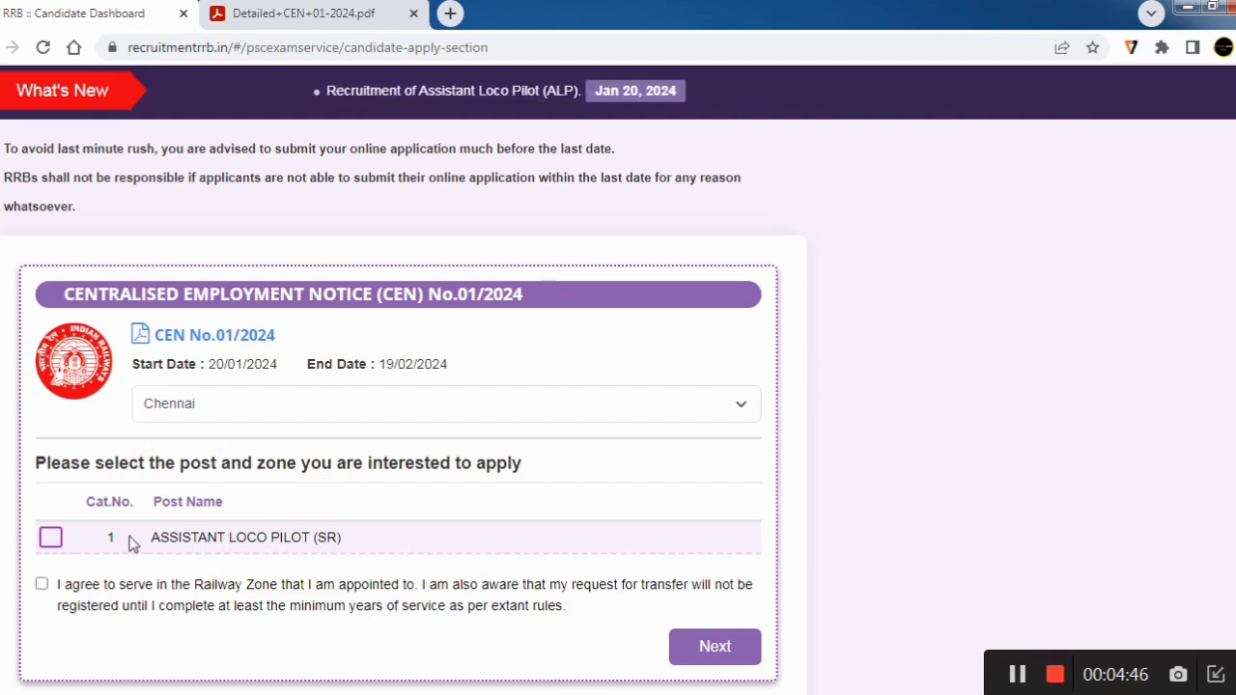
pyautogui.click(50, 539)
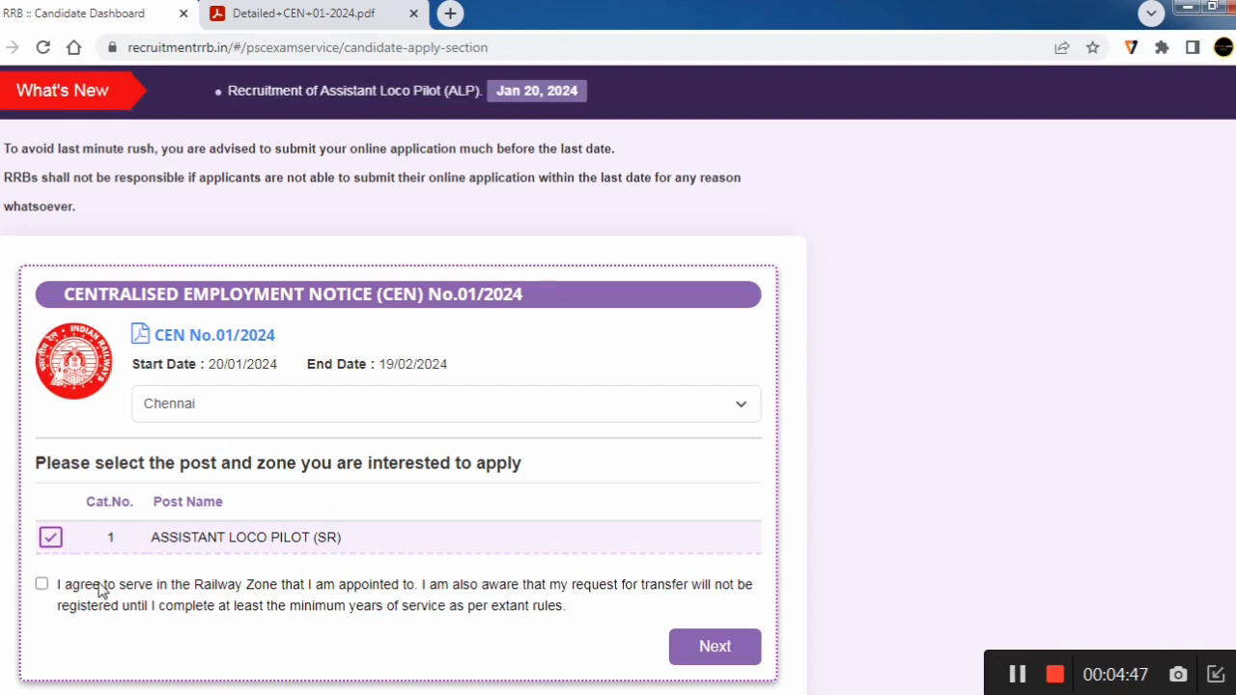
pyautogui.click(42, 585)
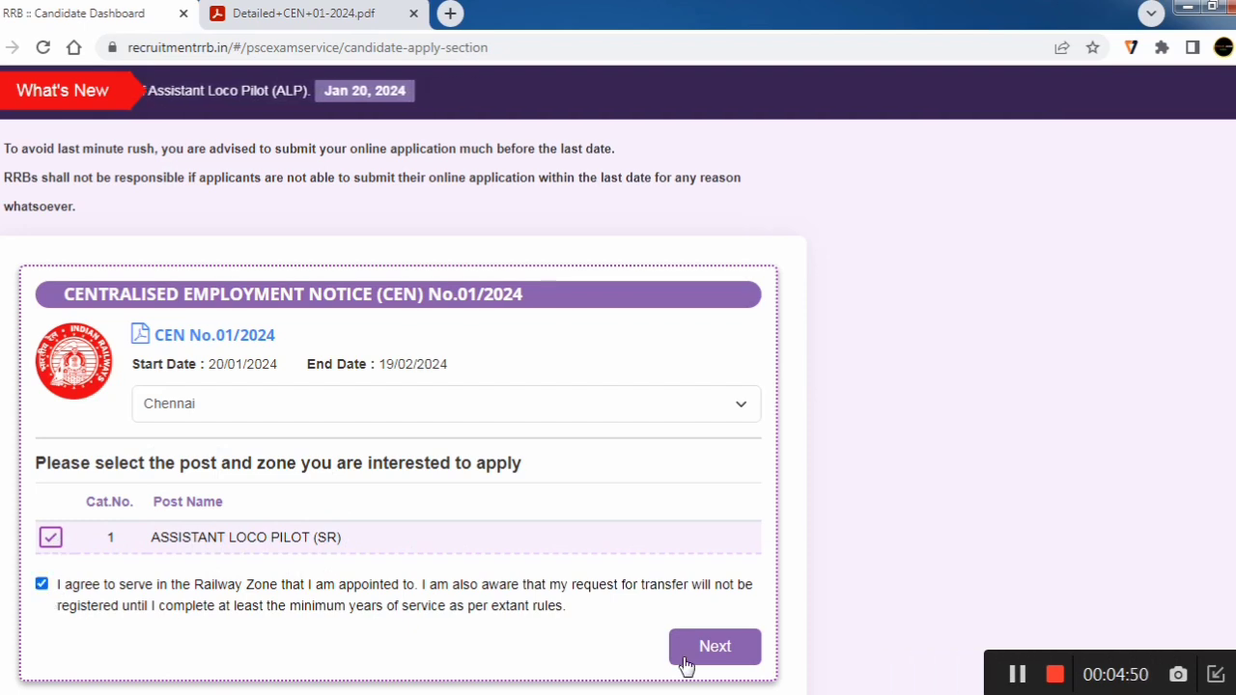
pyautogui.click(1021, 678)
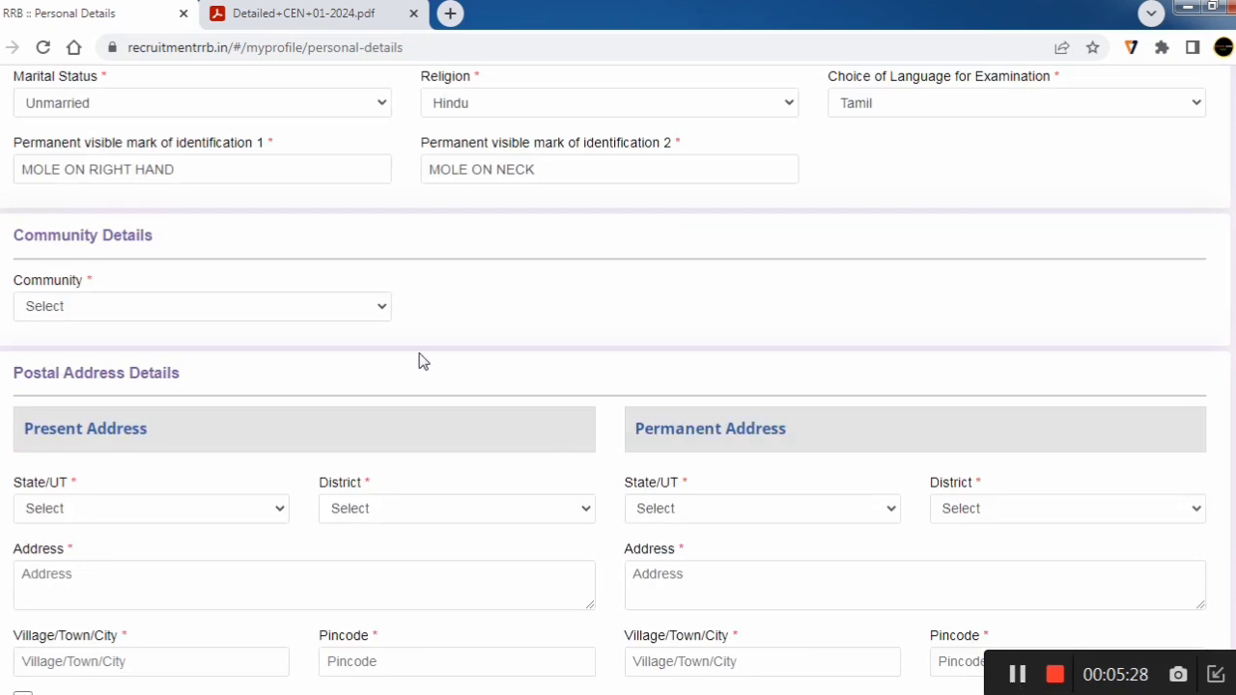
# Review the marital status, religion, examination language and both permanent visible identification marks in the personal details
pyautogui.click(90, 104)
pyautogui.click(91, 105)
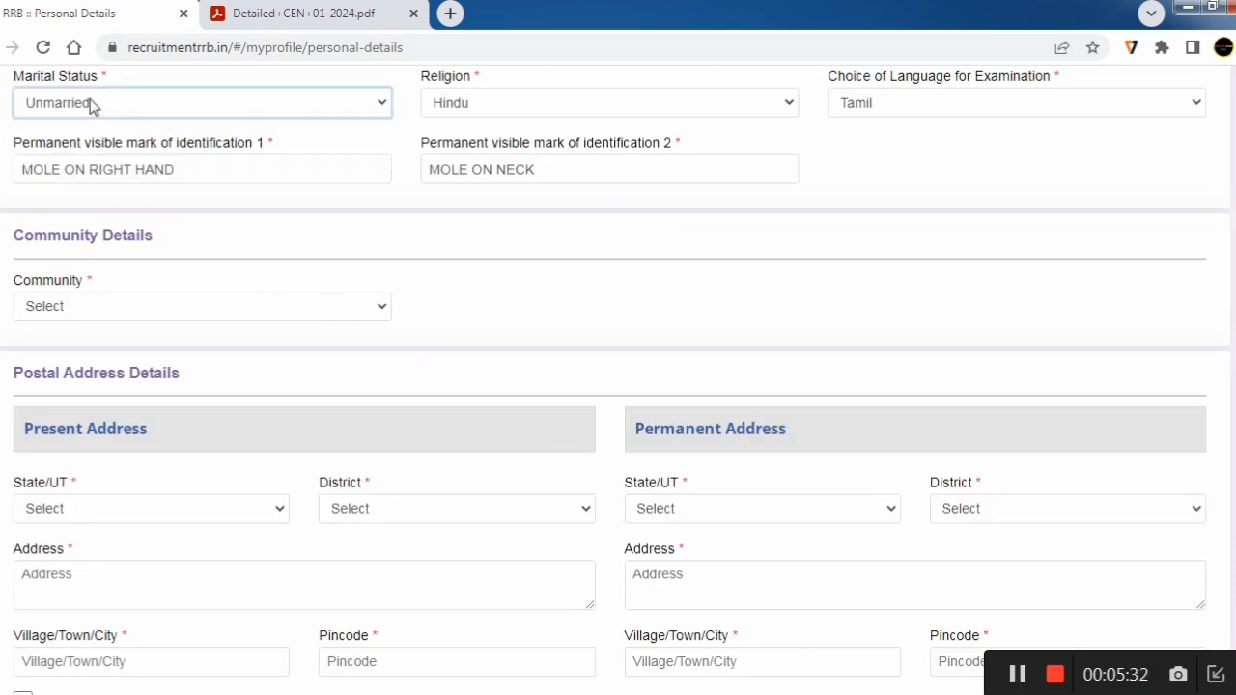
pyautogui.click(469, 108)
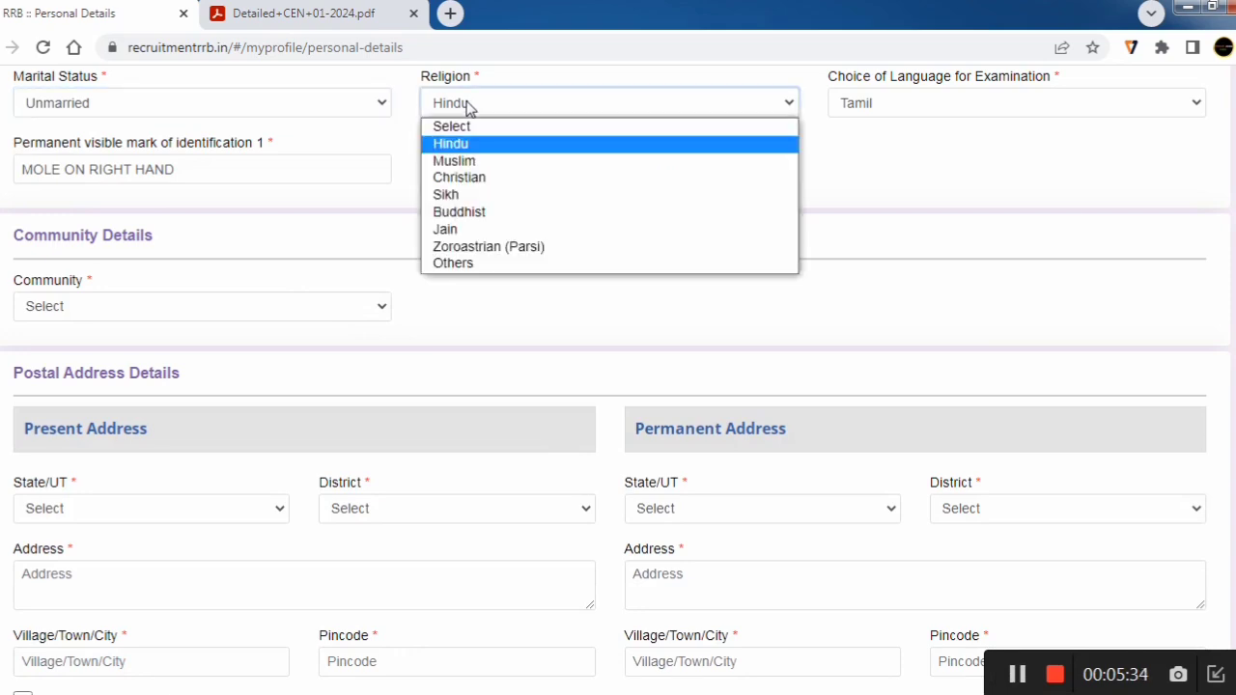
pyautogui.click(469, 108)
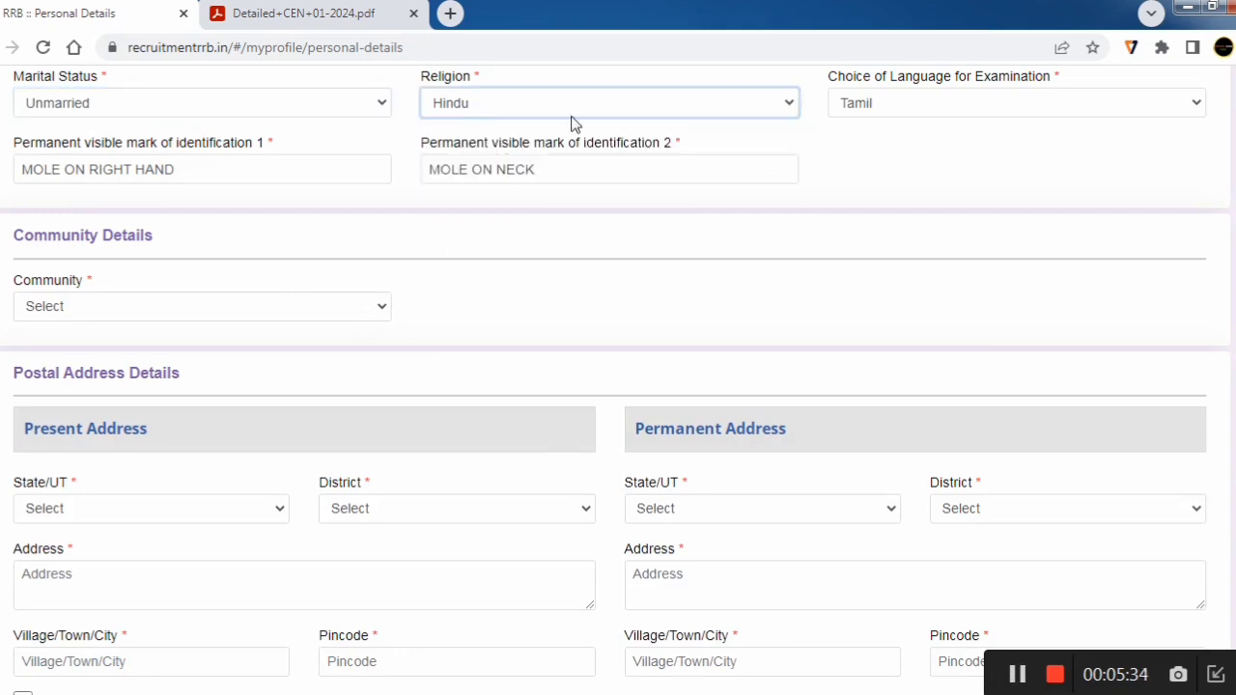
pyautogui.click(894, 107)
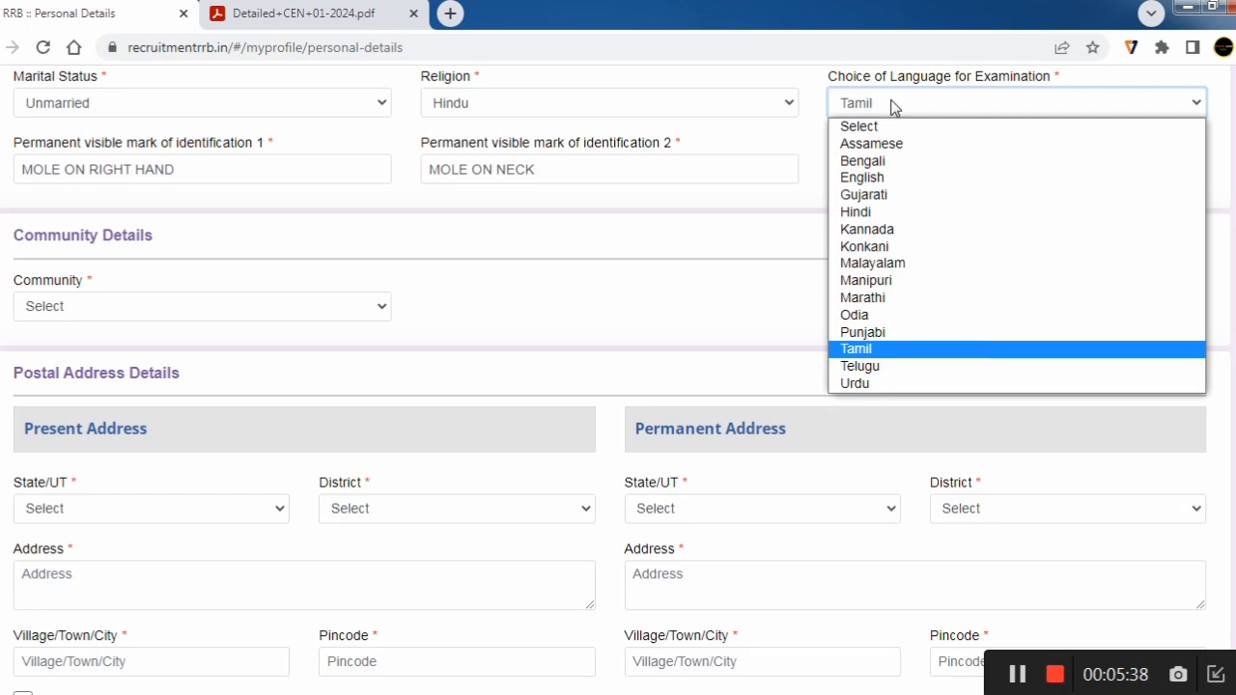
pyautogui.click(866, 349)
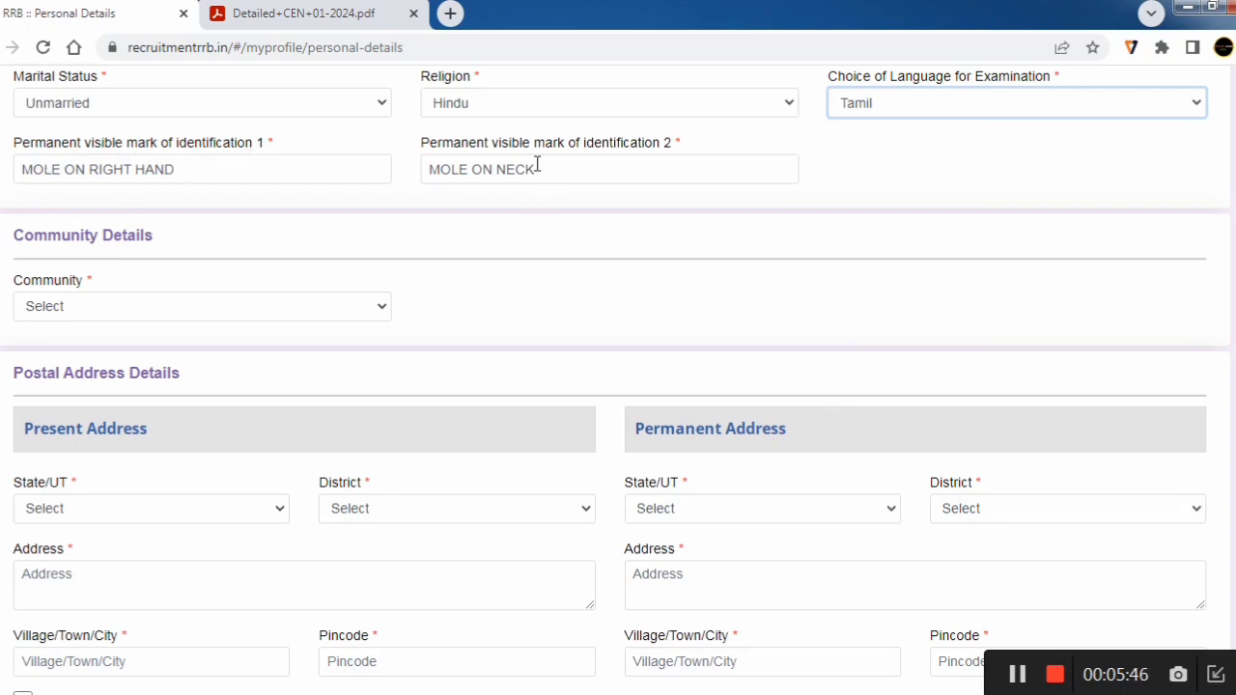
pyautogui.moveTo(544, 168); pyautogui.dragTo(440, 170)
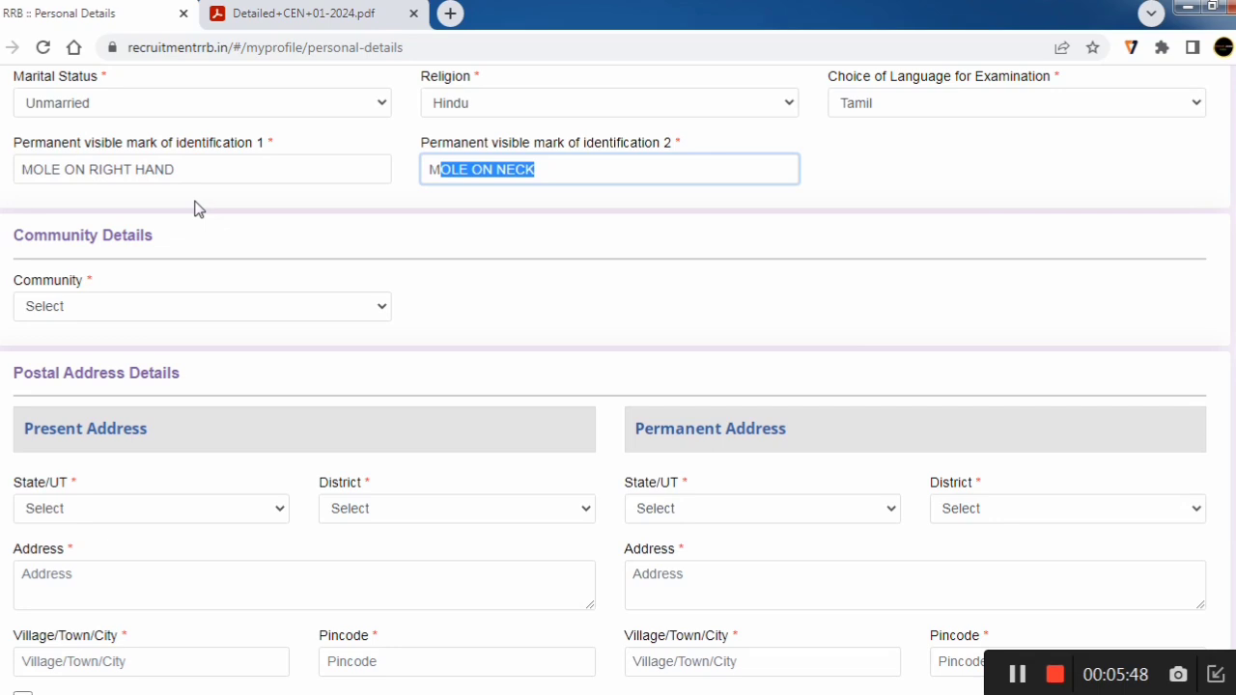
pyautogui.click(185, 169)
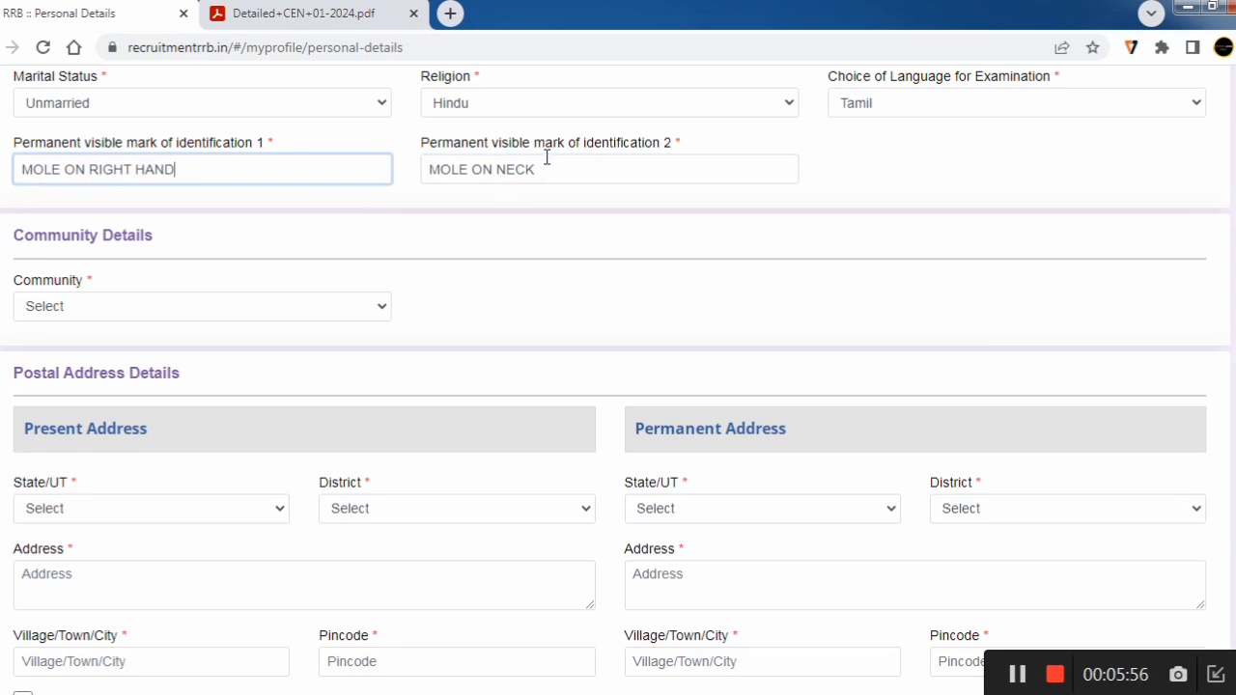
# Set the community to OBC (Other Backward Classes), accept the reservation notice and answer Yes for OBC Non-Creamy Layer
pyautogui.moveTo(423, 170); pyautogui.dragTo(548, 172)
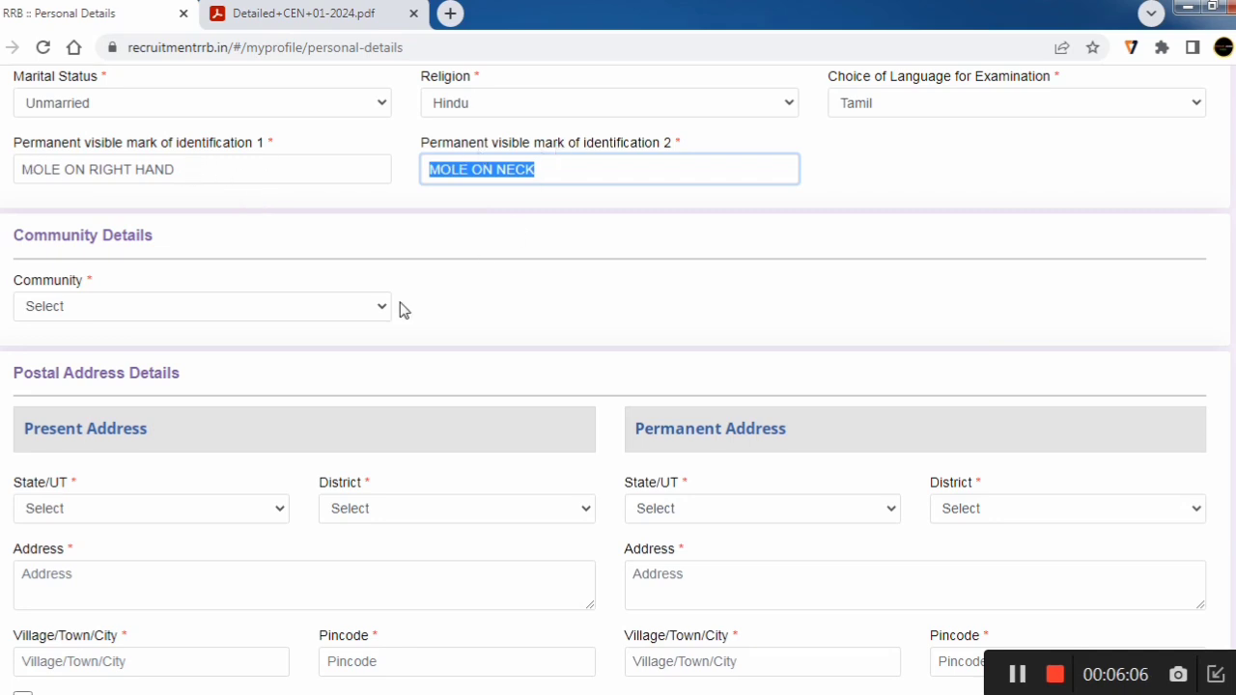
pyautogui.scroll(-1, 399, 309)
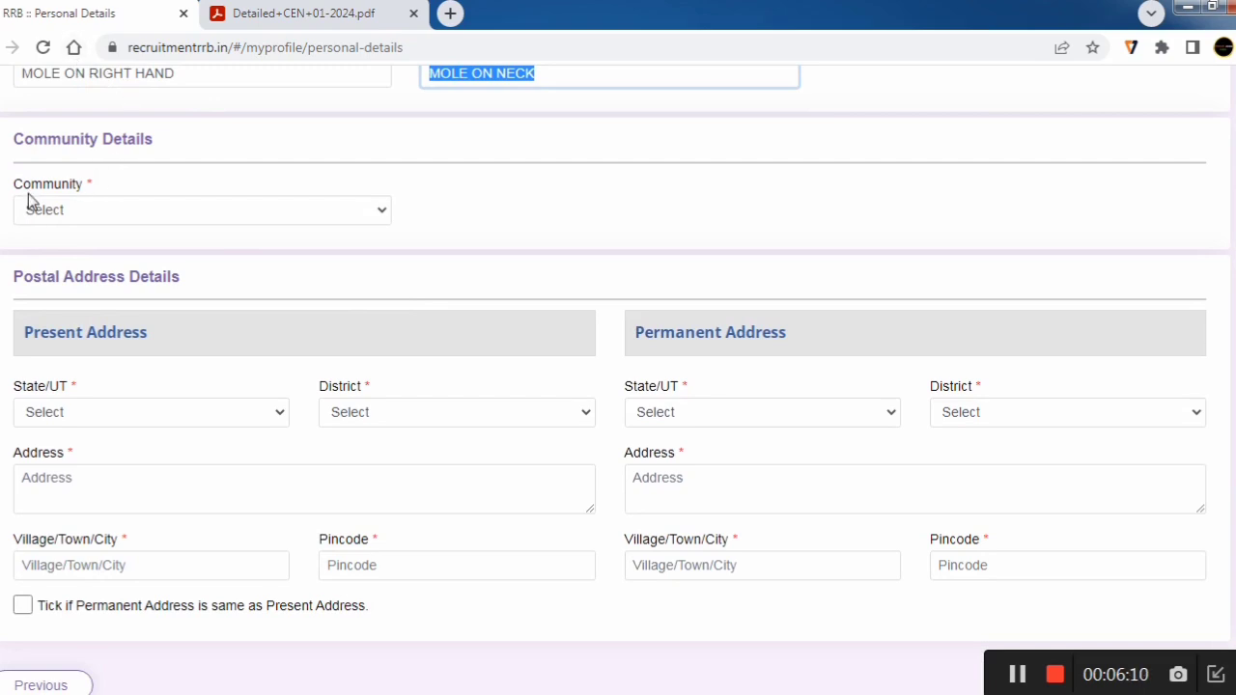
pyautogui.click(85, 212)
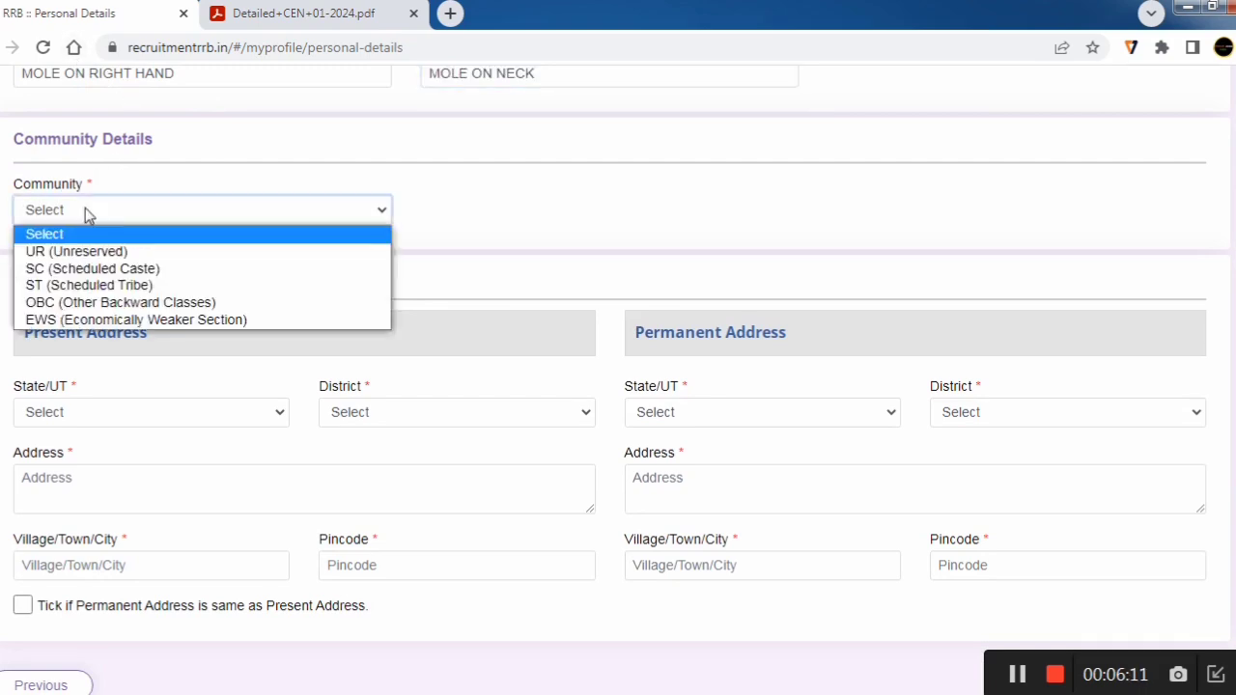
pyautogui.click(79, 305)
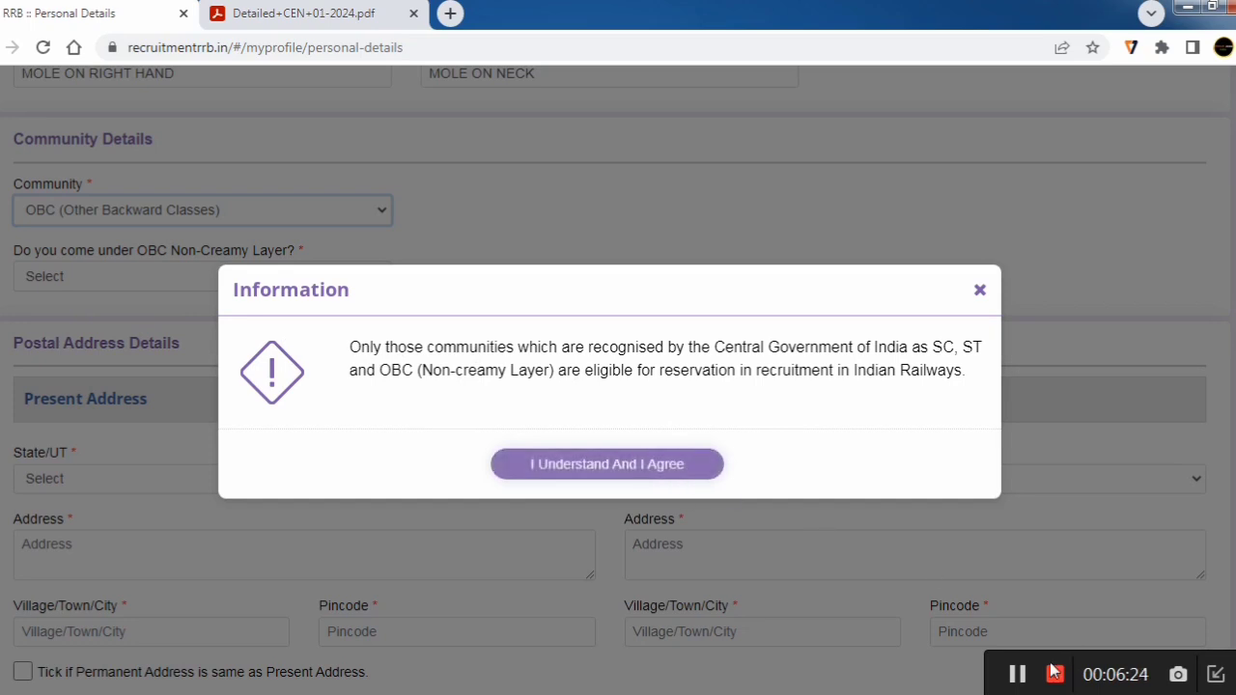
pyautogui.click(1021, 678)
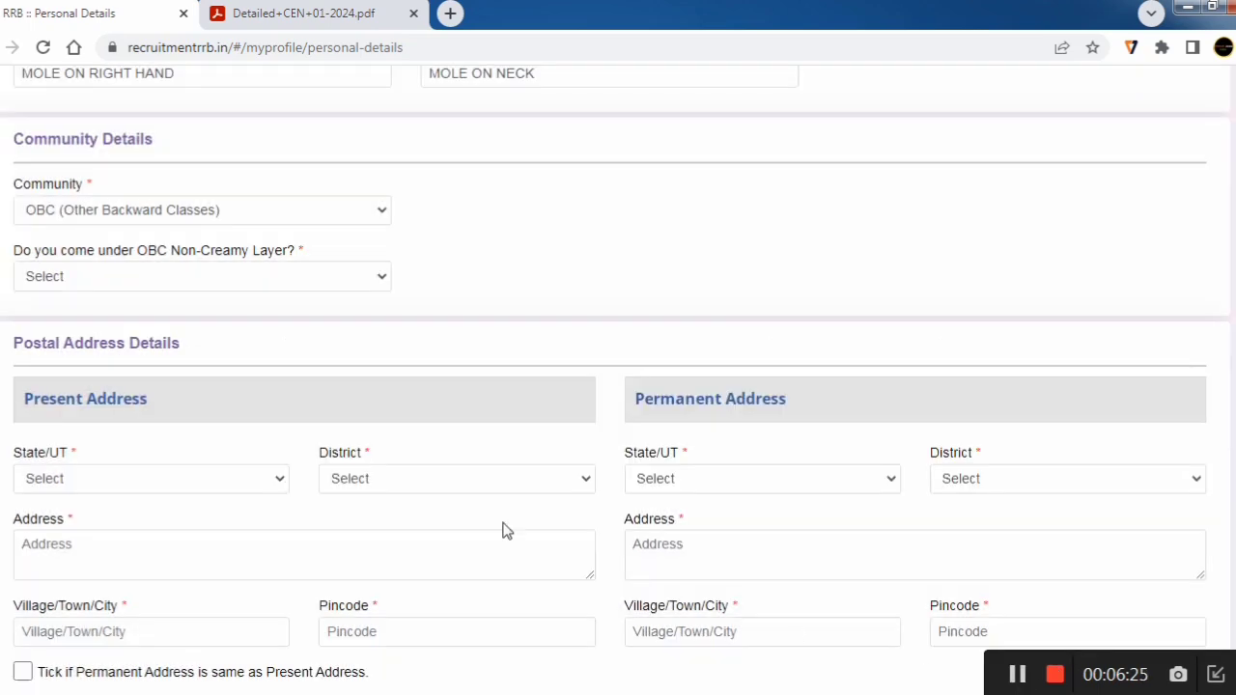
pyautogui.click(187, 278)
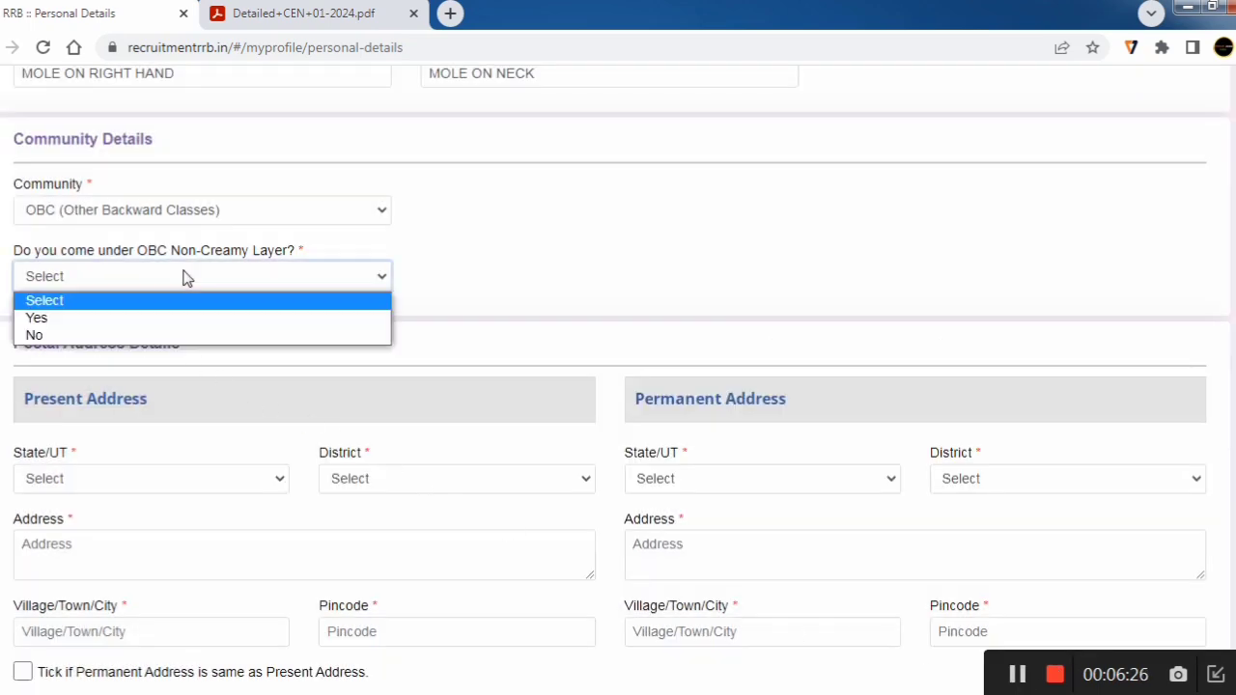
pyautogui.click(127, 321)
pyautogui.click(621, 486)
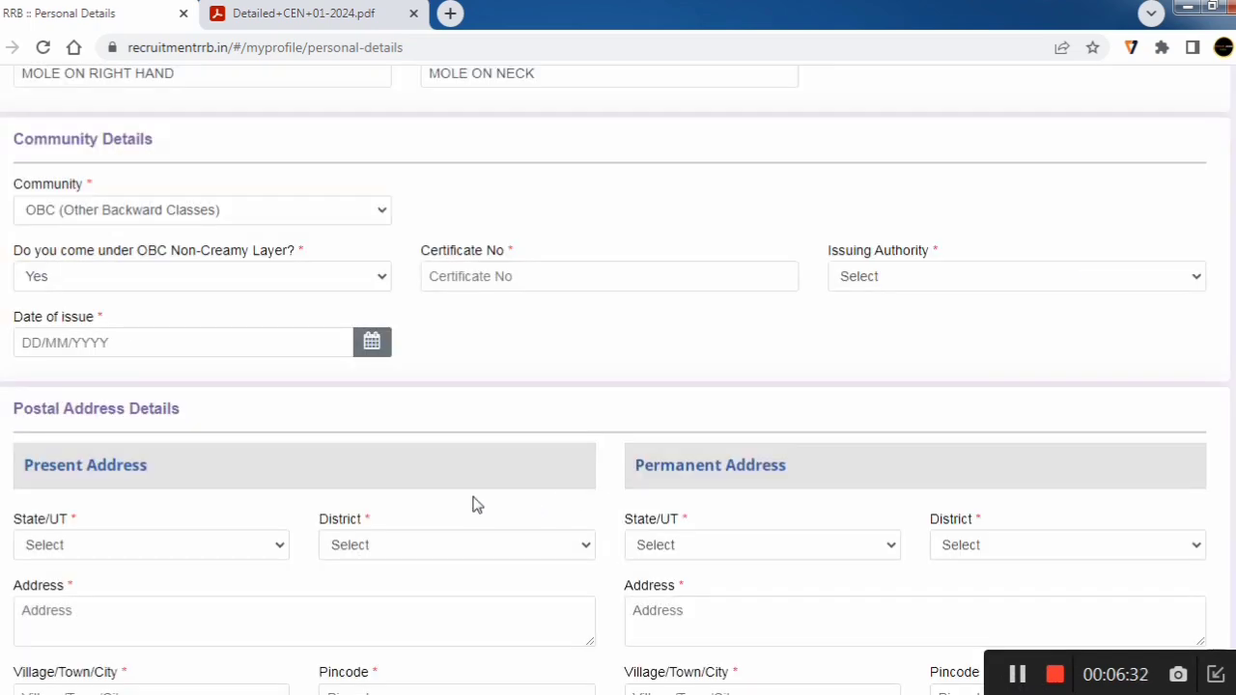
# Set the community certificate's issuing authority to Tehsildar and issuing state to TAMIL NADU, and check the date of issue calendar
pyautogui.click(503, 282)
pyautogui.click(888, 280)
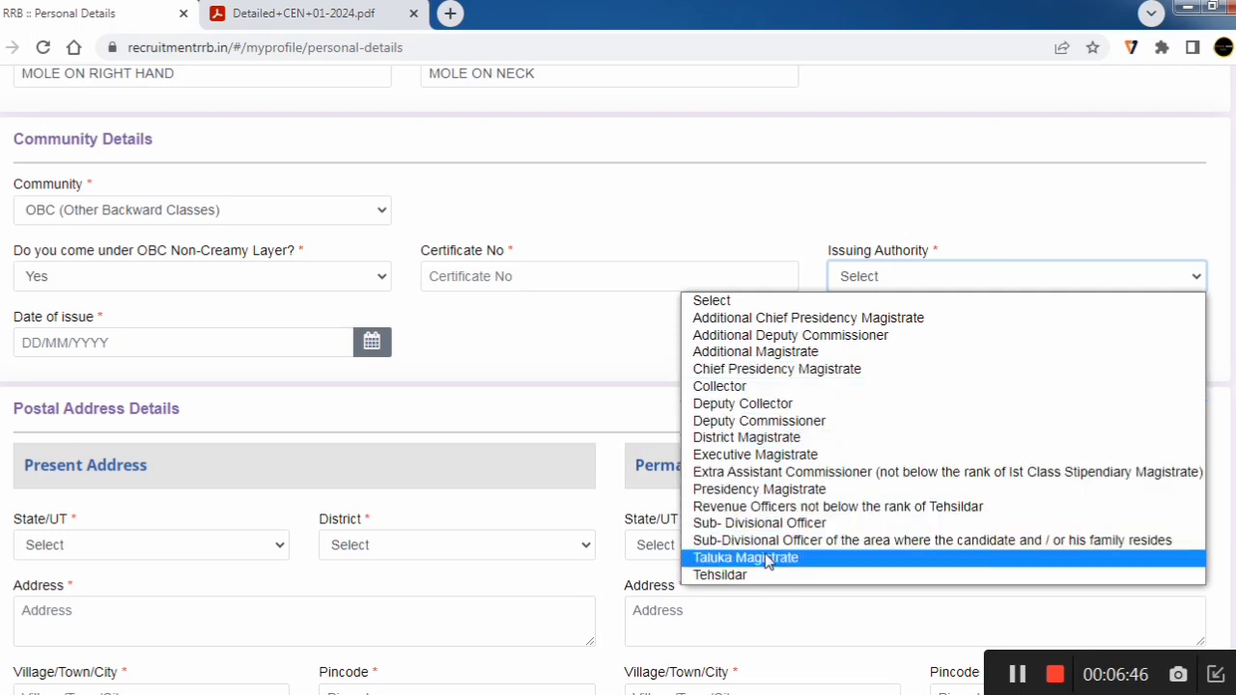
pyautogui.click(747, 576)
pyautogui.click(191, 343)
pyautogui.scroll(-5, 194, 472)
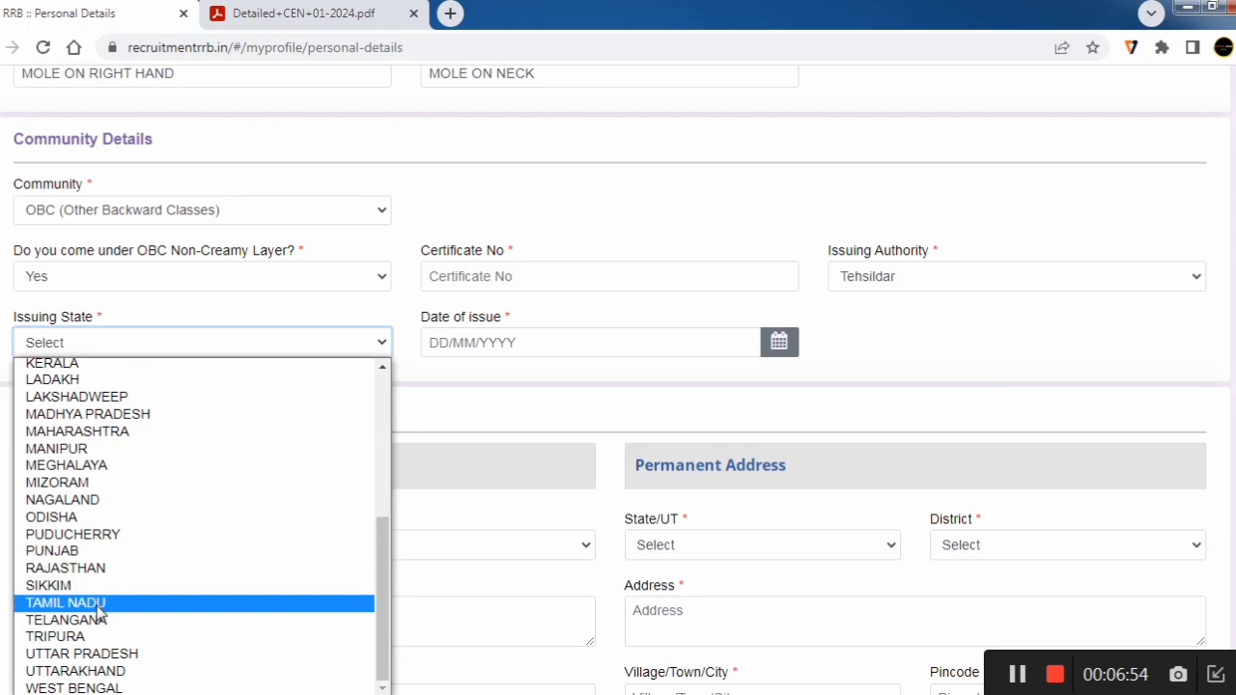
pyautogui.click(101, 602)
pyautogui.click(471, 342)
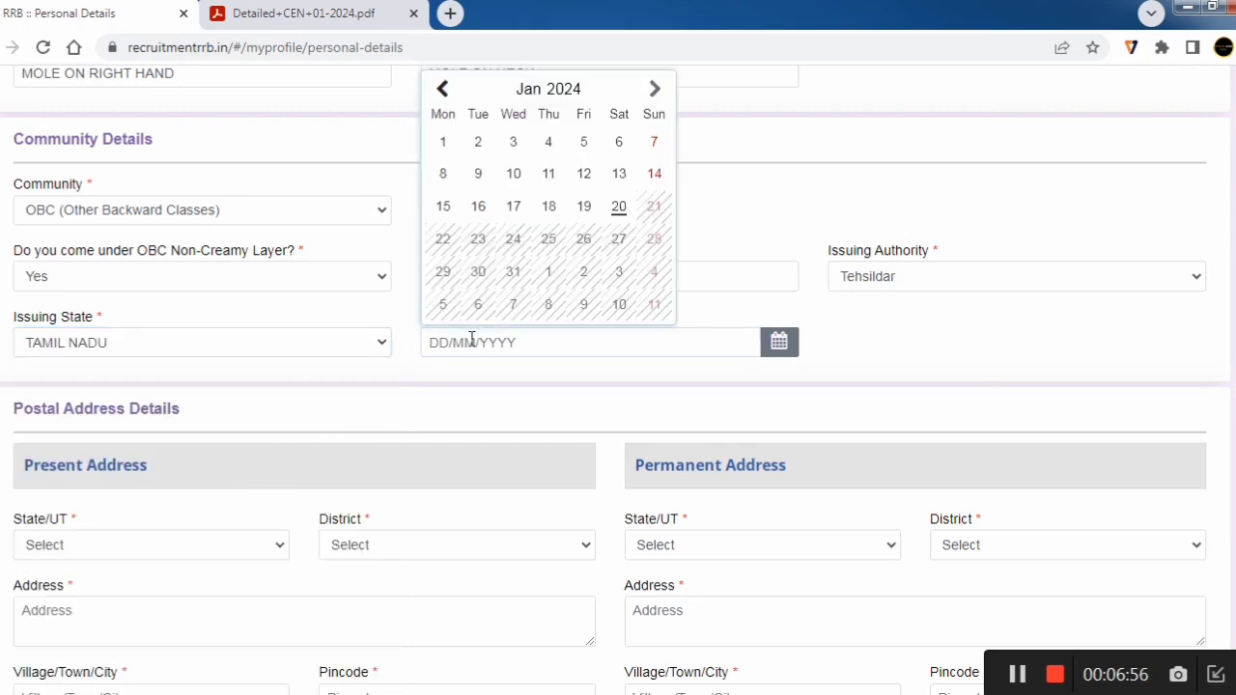
pyautogui.click(555, 367)
# Examine the postal address section: present address state, district, address, city and pincode fields, and the option for an identical permanent address
pyautogui.scroll(-2, 565, 345)
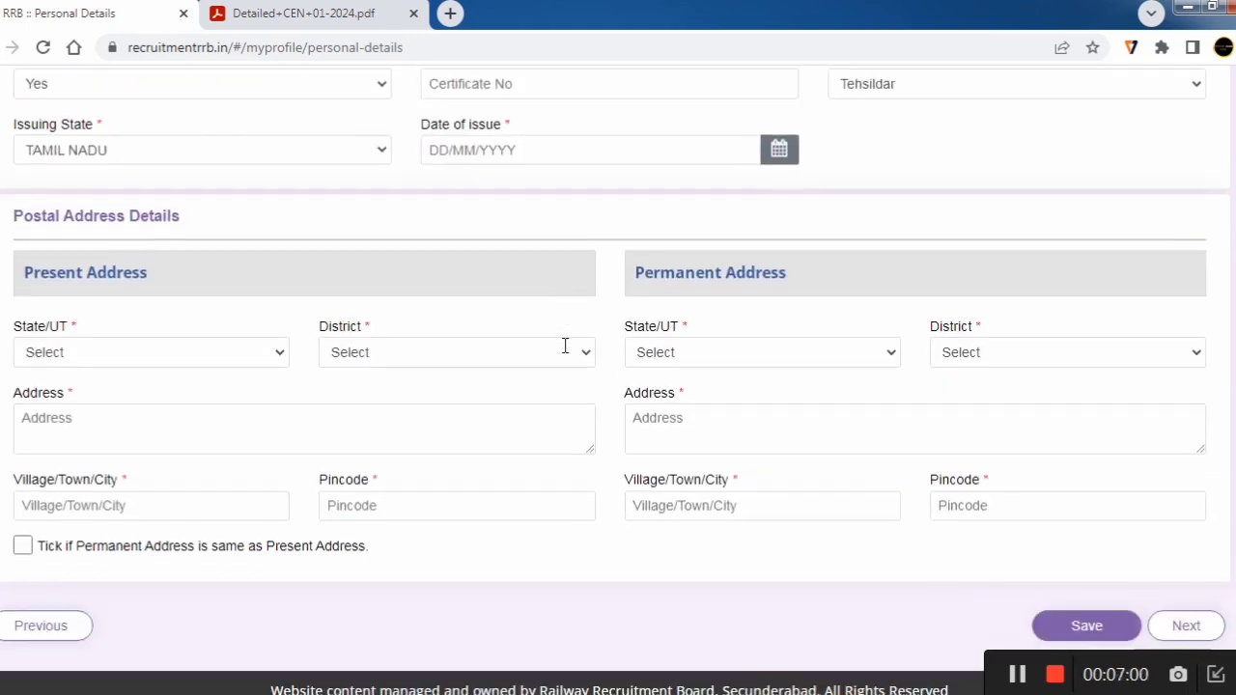
pyautogui.scroll(-1, 543, 370)
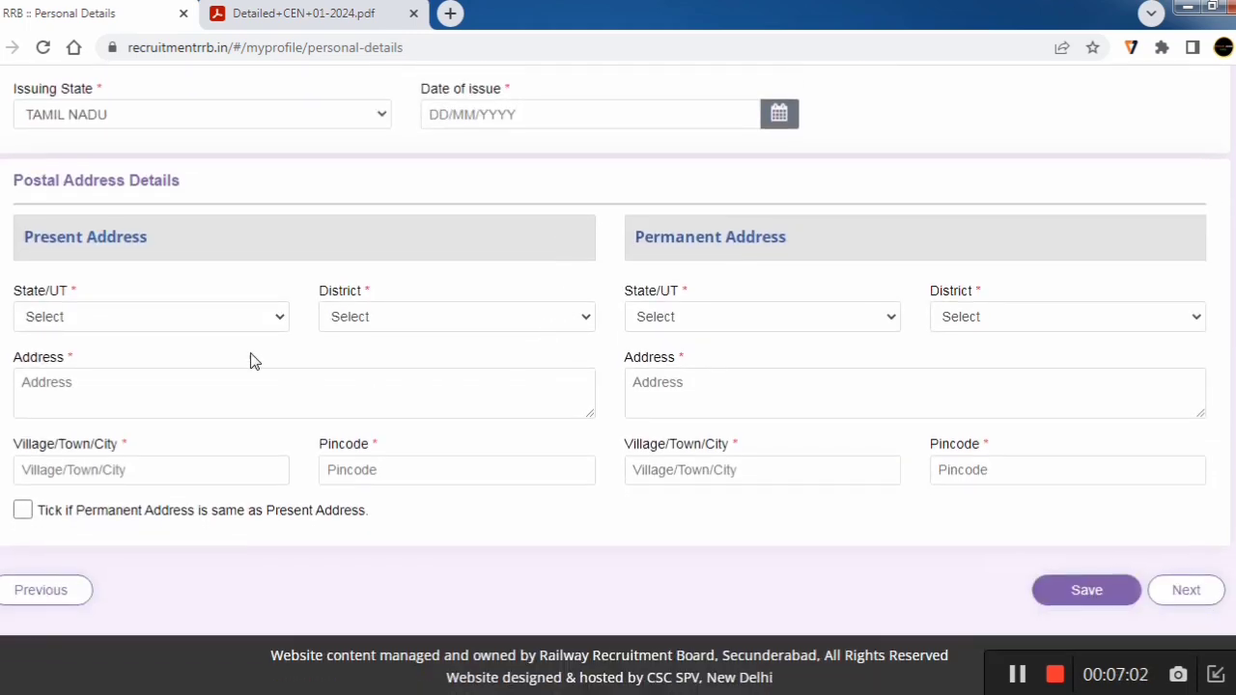
pyautogui.moveTo(198, 193); pyautogui.dragTo(12, 179)
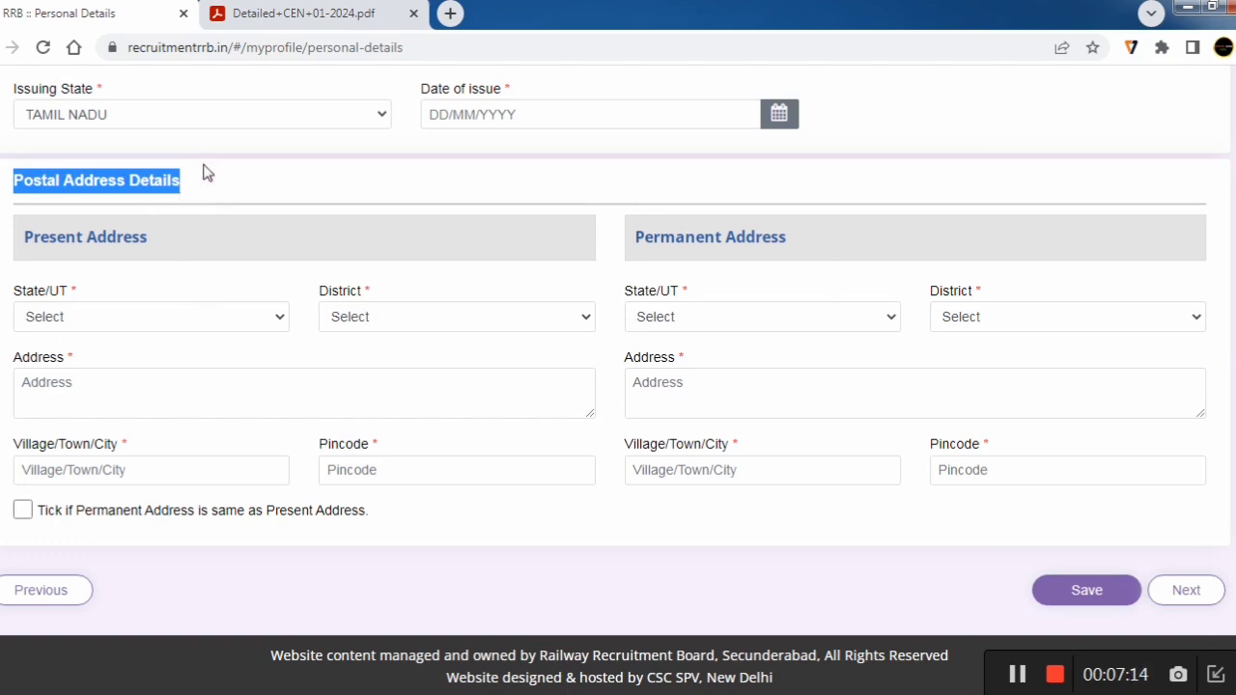
pyautogui.click(117, 316)
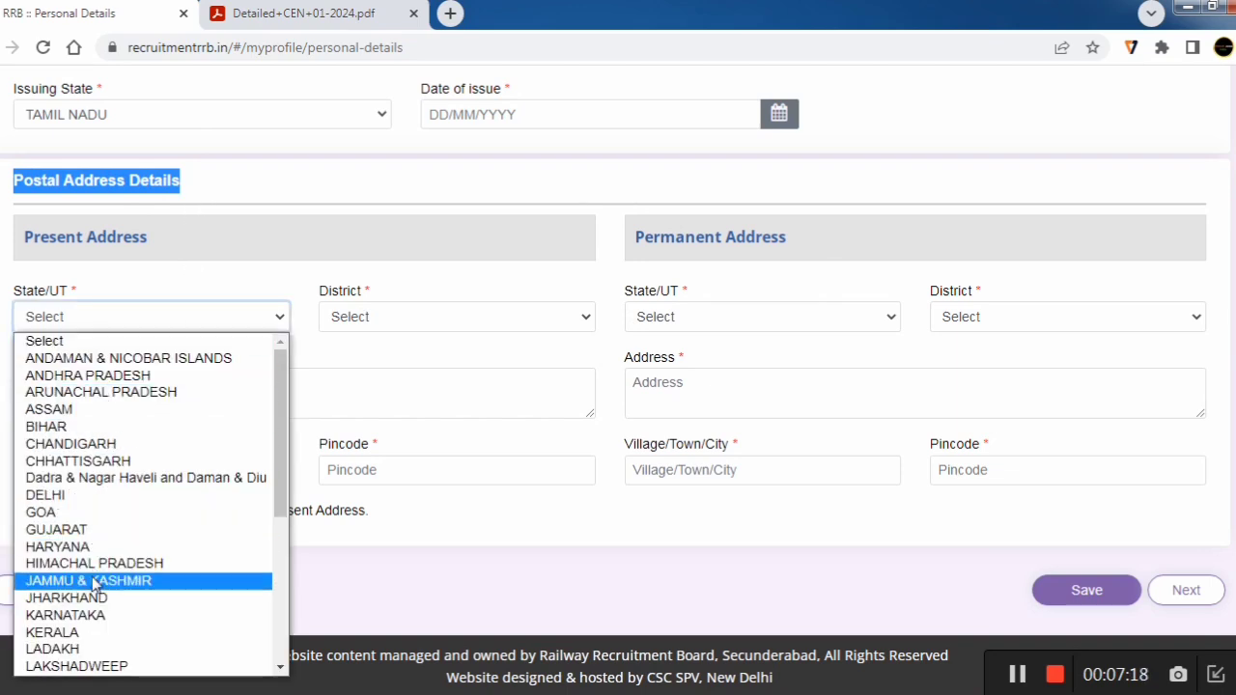
pyautogui.click(425, 312)
pyautogui.click(422, 313)
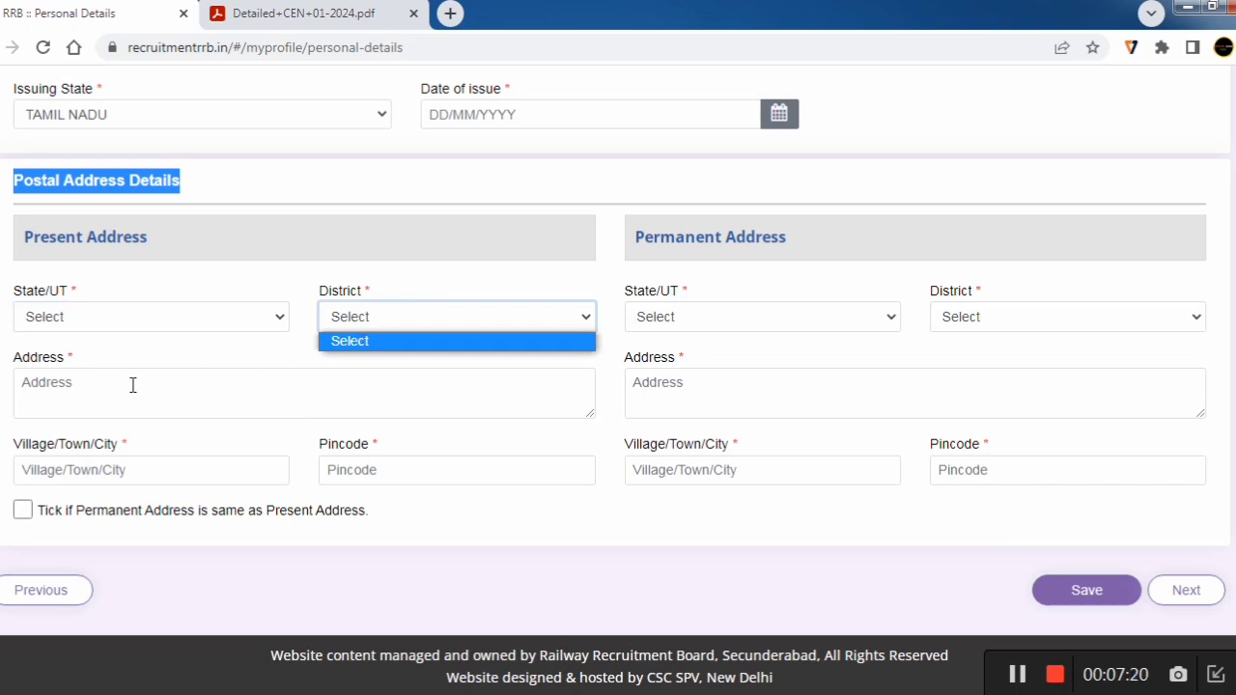
pyautogui.click(38, 396)
pyautogui.click(36, 383)
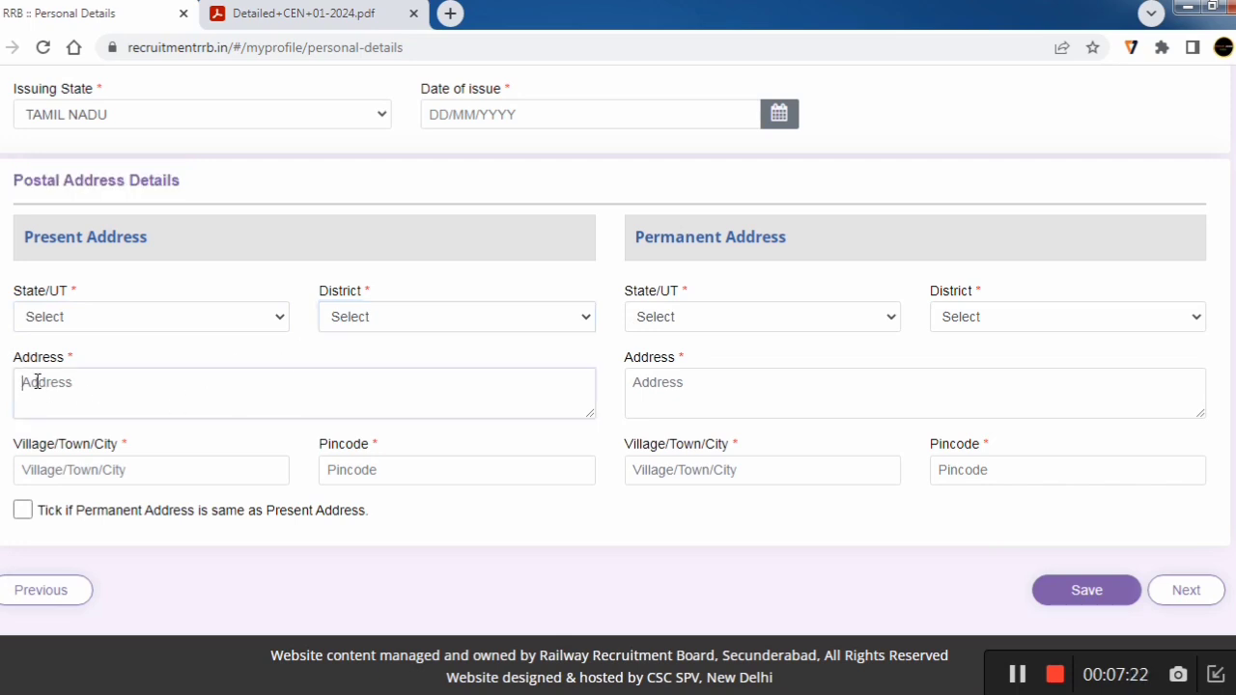
pyautogui.click(78, 471)
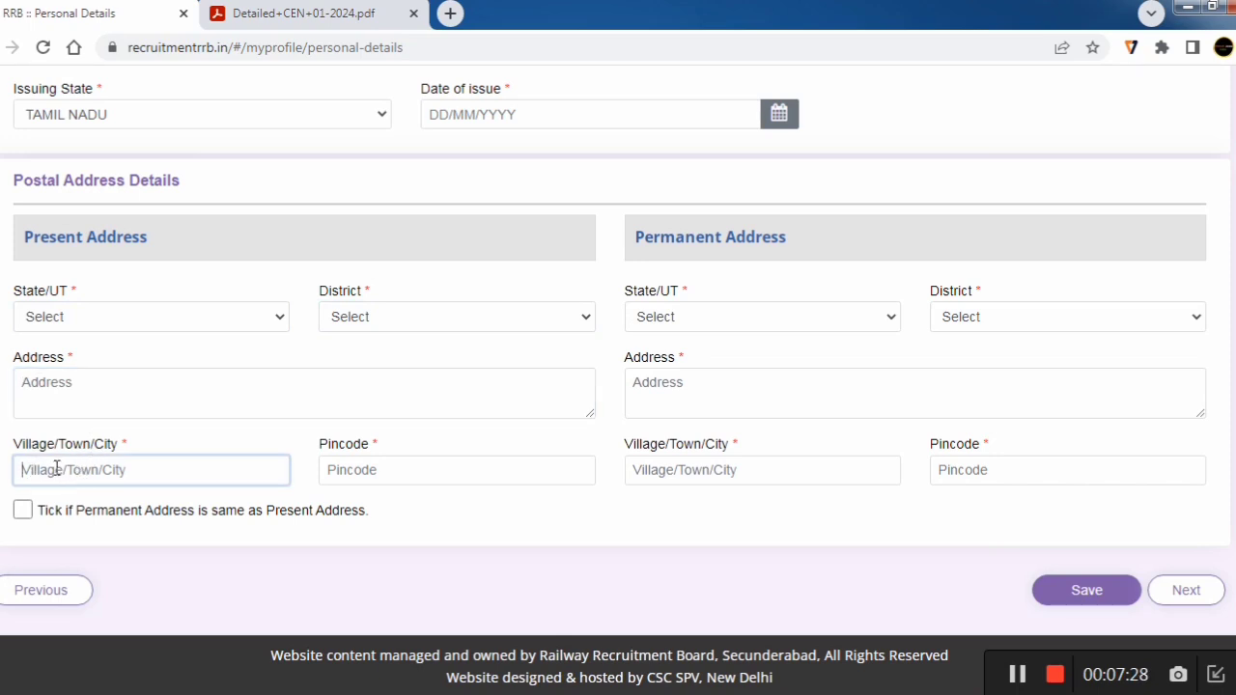
pyautogui.click(452, 466)
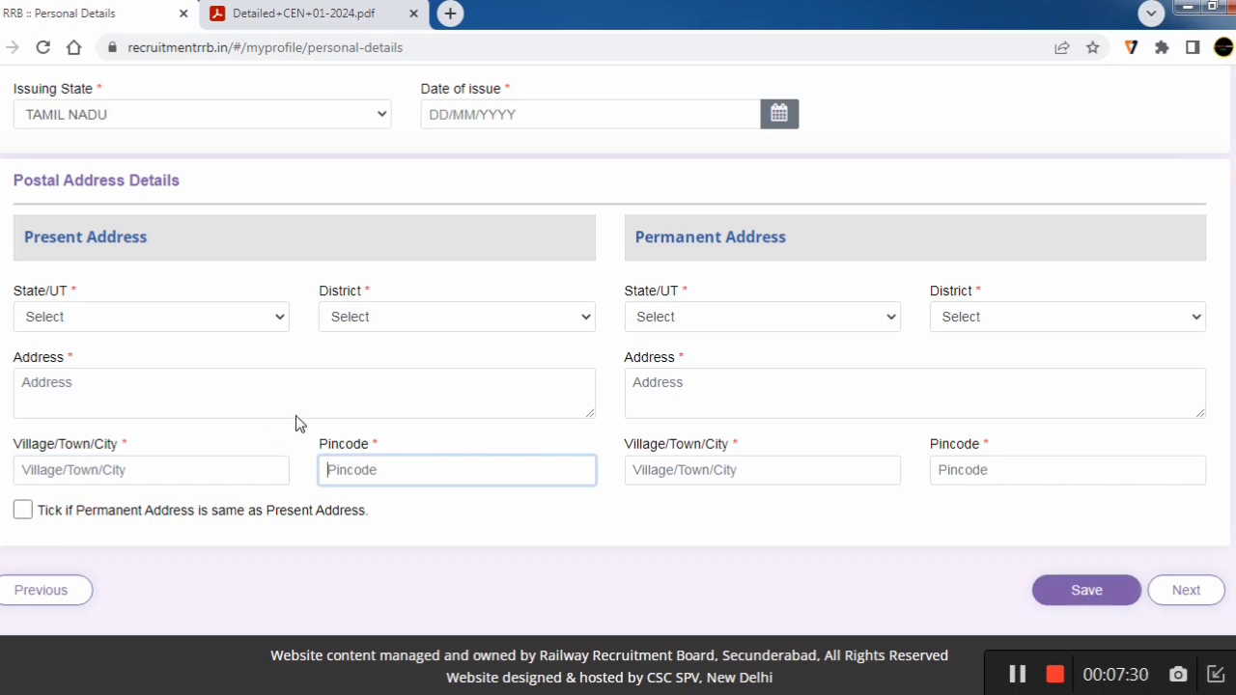
pyautogui.moveTo(188, 513); pyautogui.dragTo(114, 513)
pyautogui.click(390, 503)
pyautogui.moveTo(383, 505); pyautogui.dragTo(131, 237)
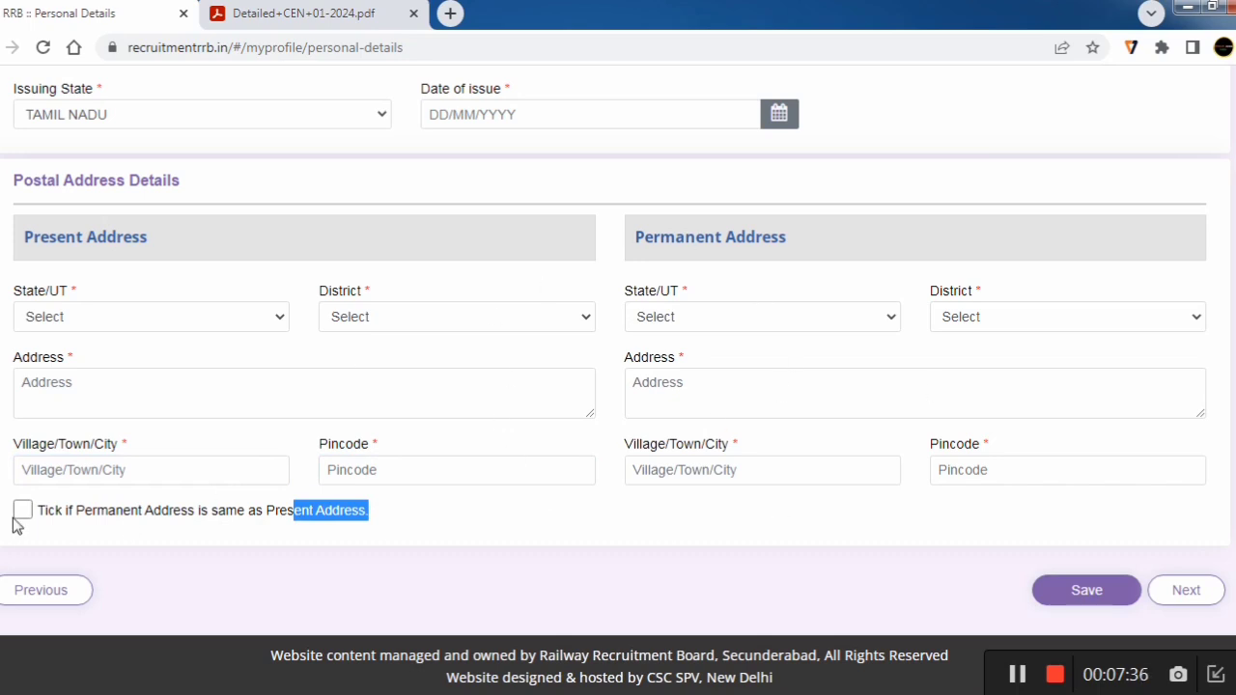
# Save the personal details, continue to Other Details and answer No to being an Ex-Serviceman
pyautogui.click(1088, 599)
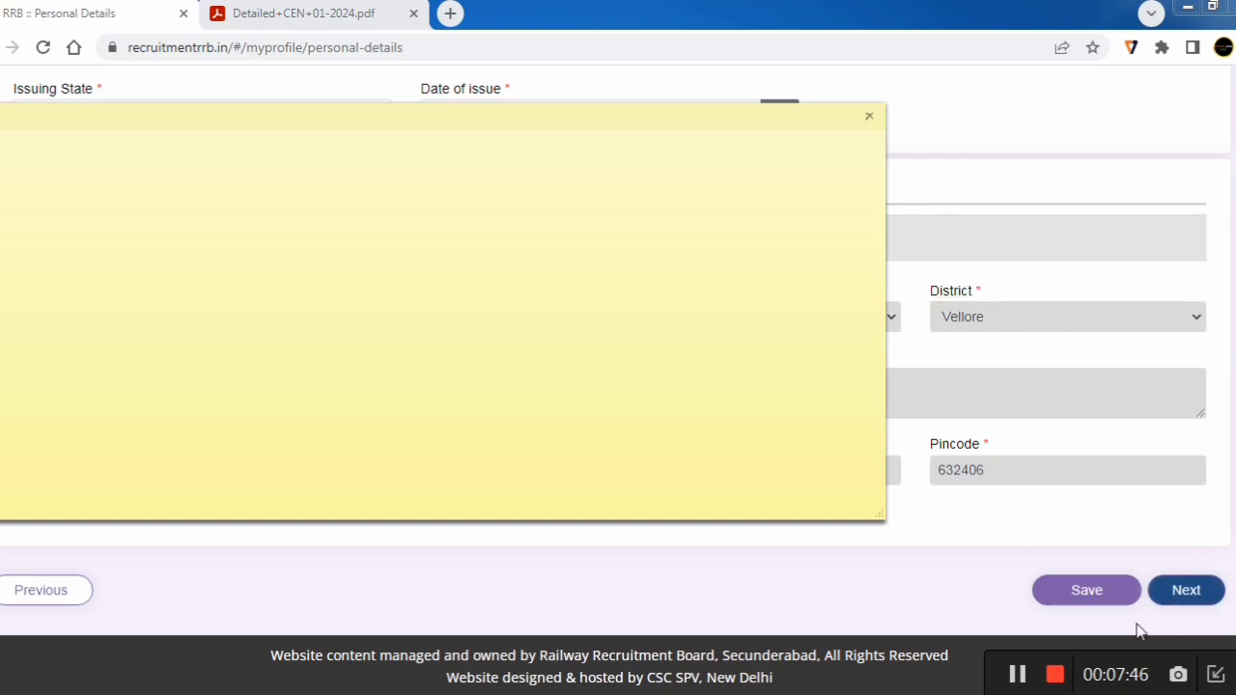
pyautogui.click(1163, 604)
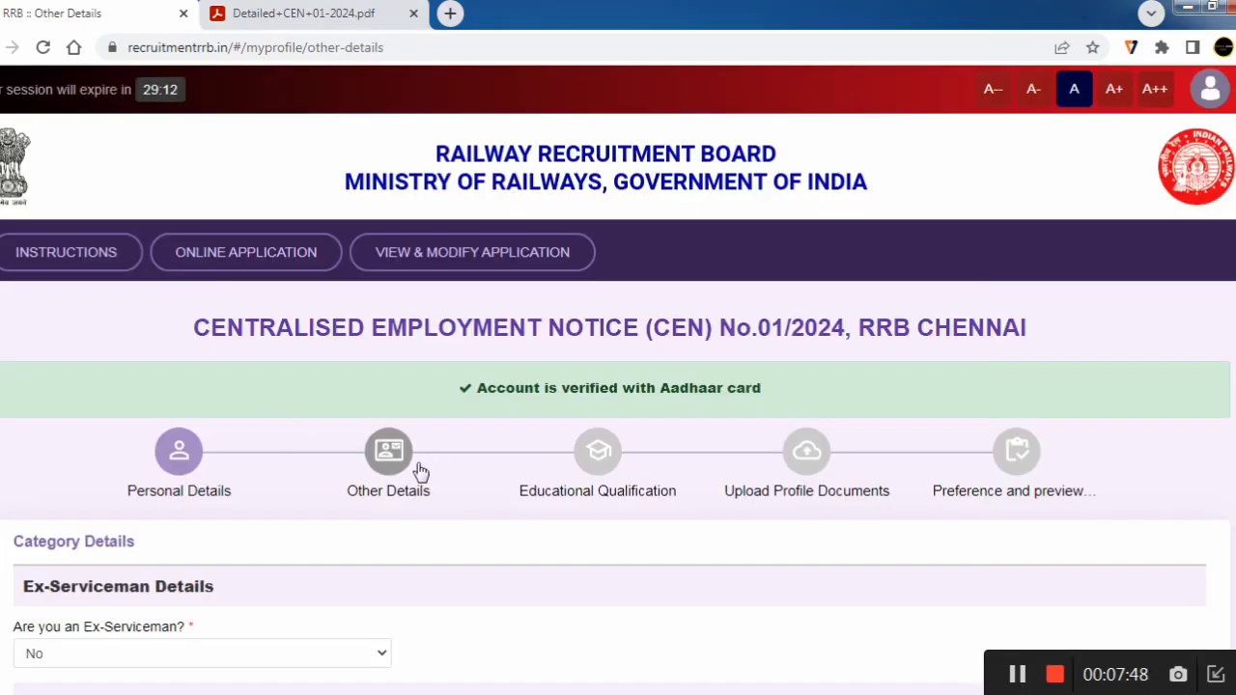
pyautogui.scroll(-1, 379, 493)
pyautogui.scroll(-1, 289, 486)
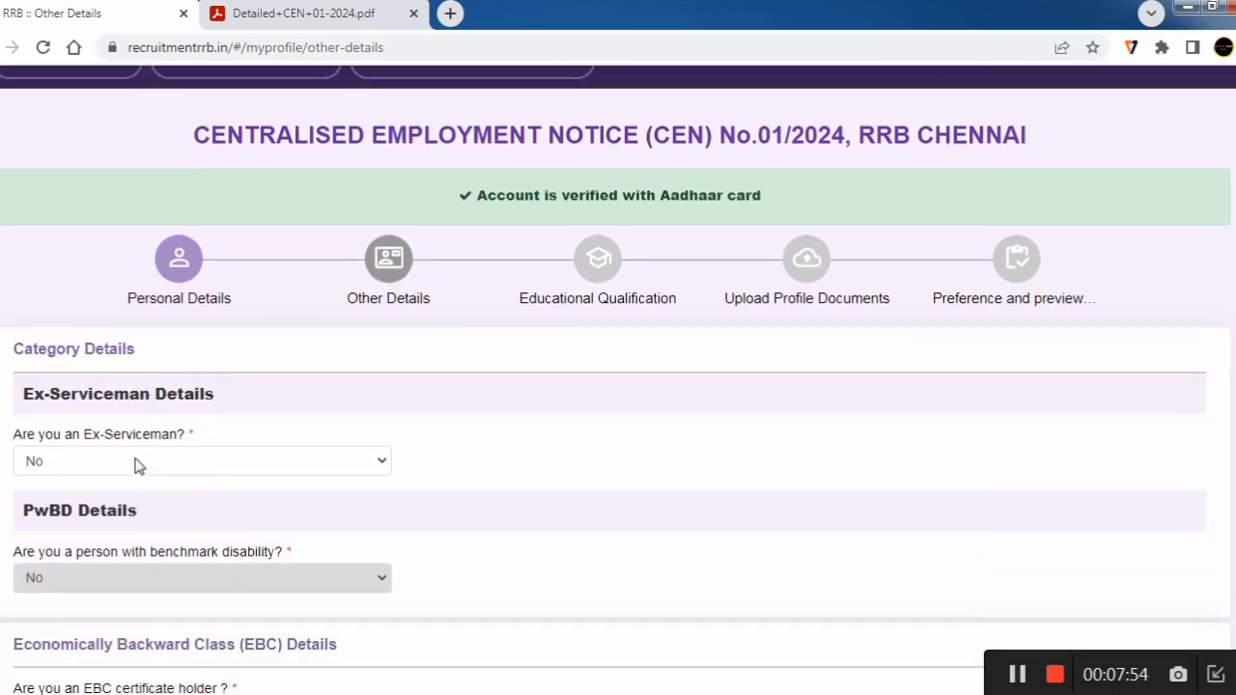
pyautogui.click(138, 465)
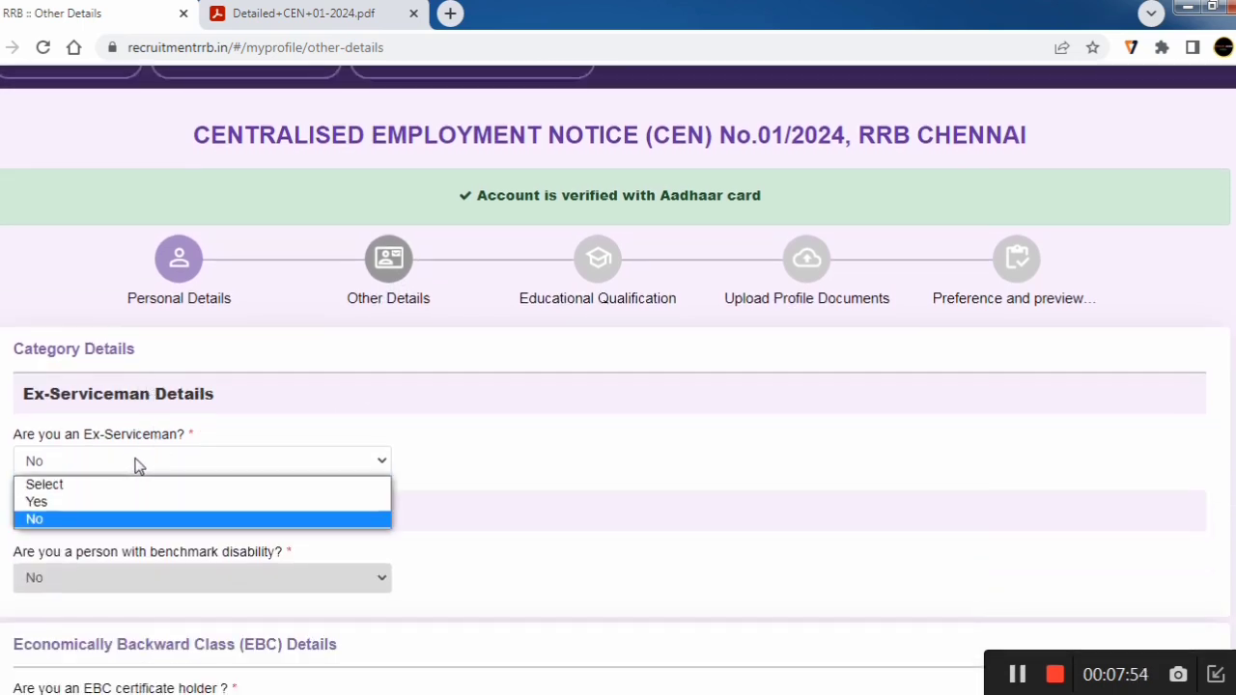
pyautogui.click(53, 522)
# Try answering Yes to holding an EBC certificate and dismiss the information notice without agreeing
pyautogui.scroll(-2, 102, 516)
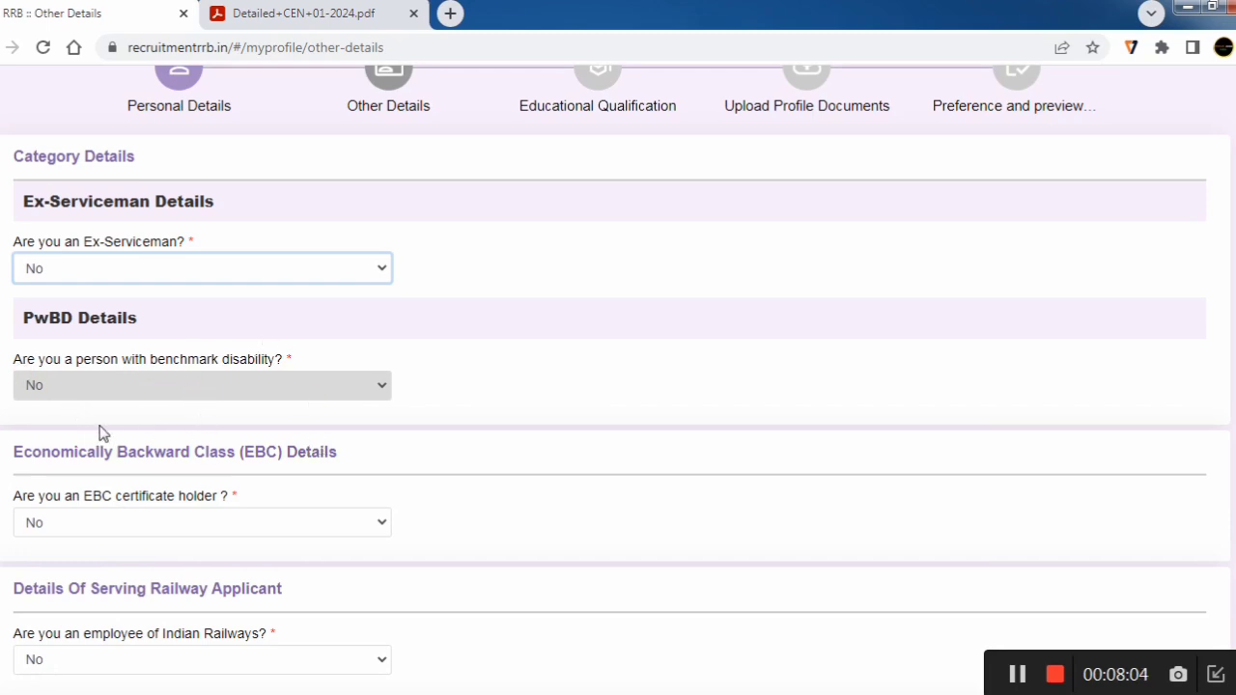
pyautogui.scroll(-1, 89, 357)
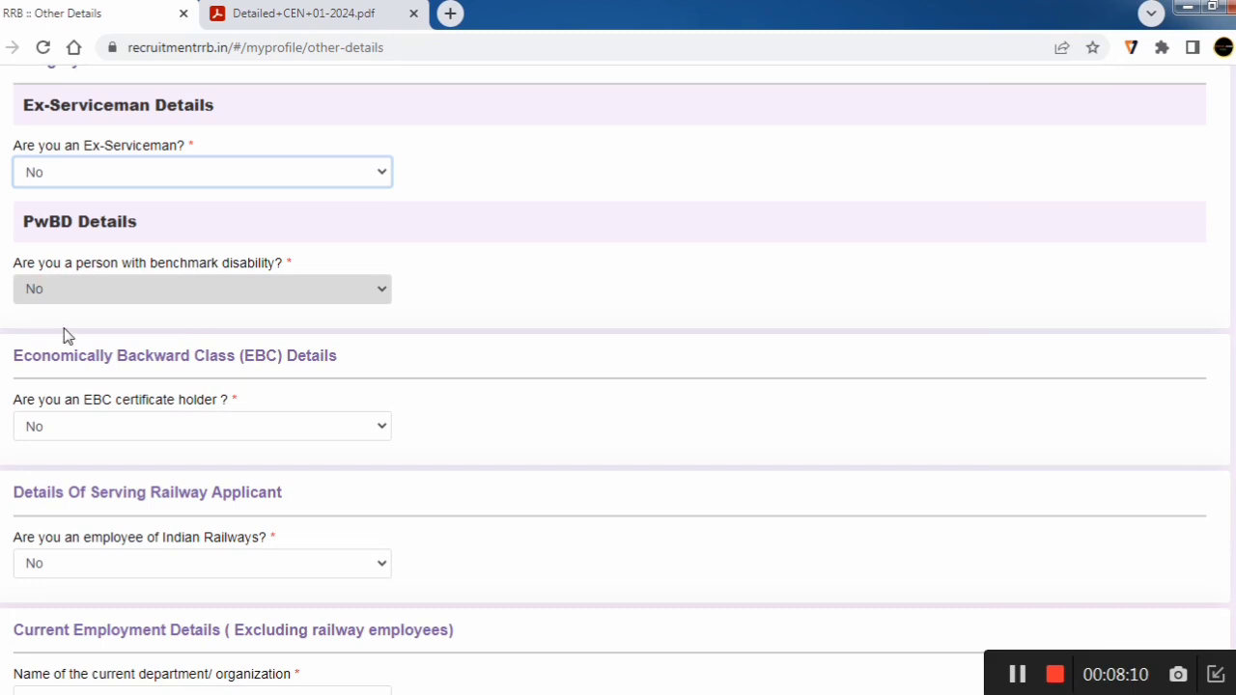
pyautogui.scroll(-1, 68, 335)
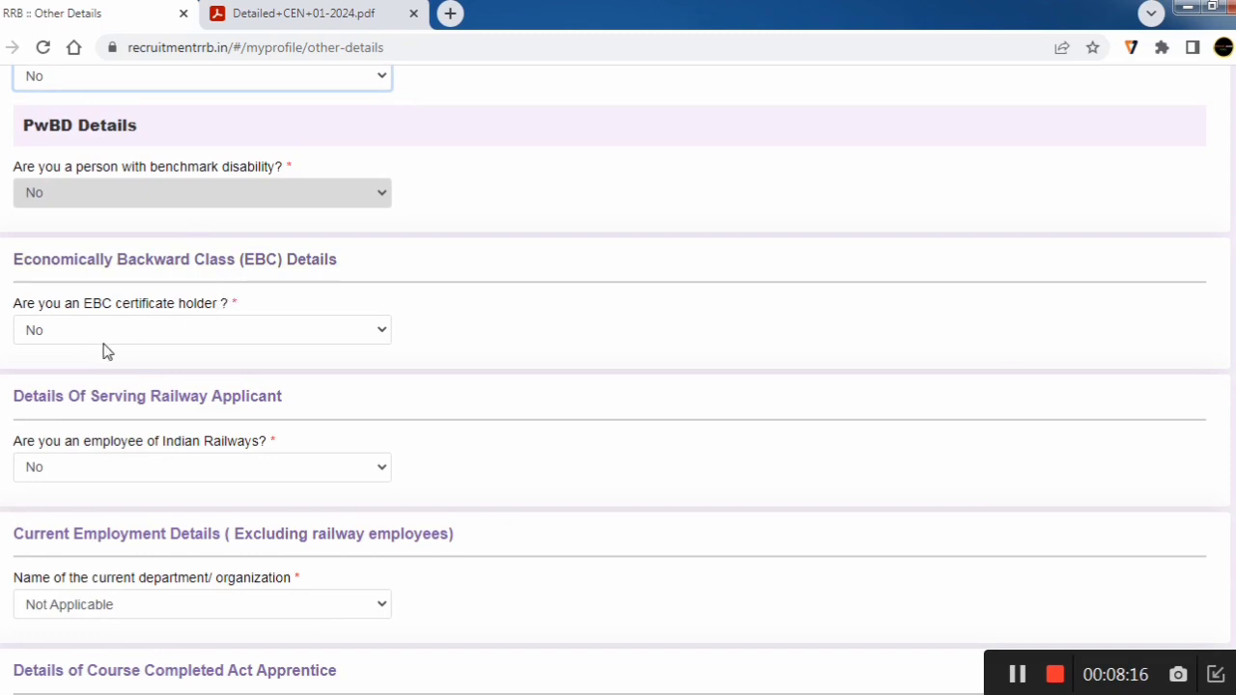
pyautogui.moveTo(85, 309); pyautogui.dragTo(171, 342)
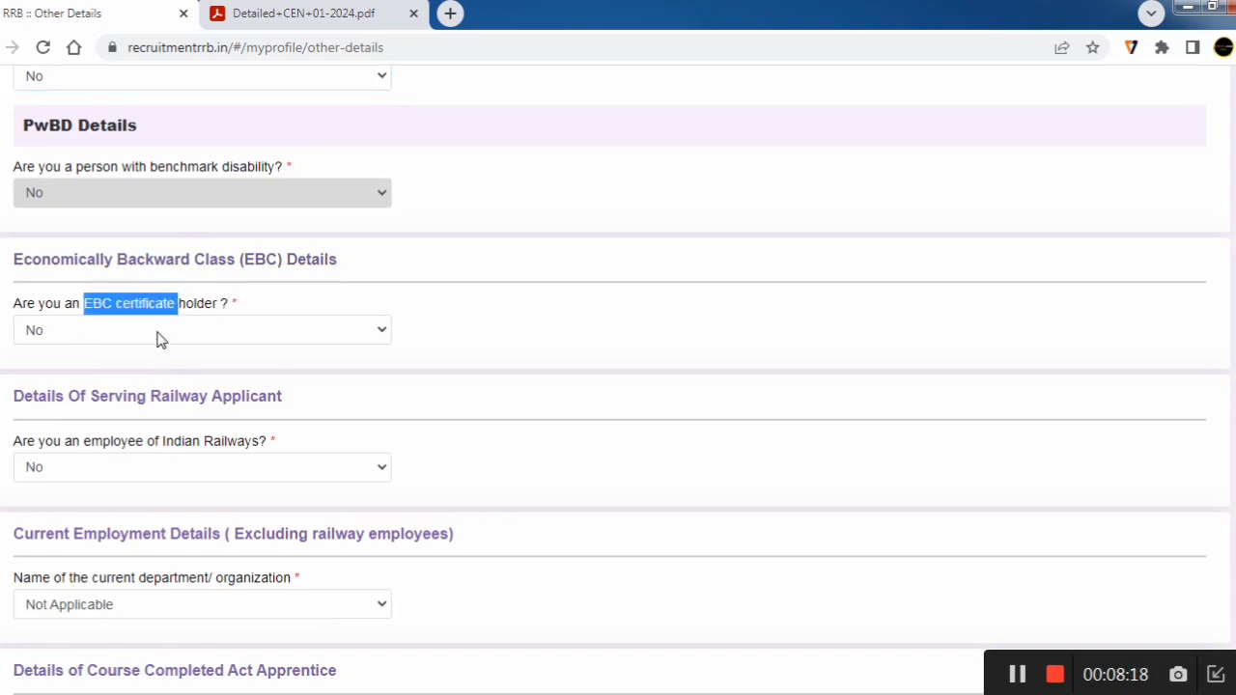
pyautogui.click(160, 339)
pyautogui.click(86, 371)
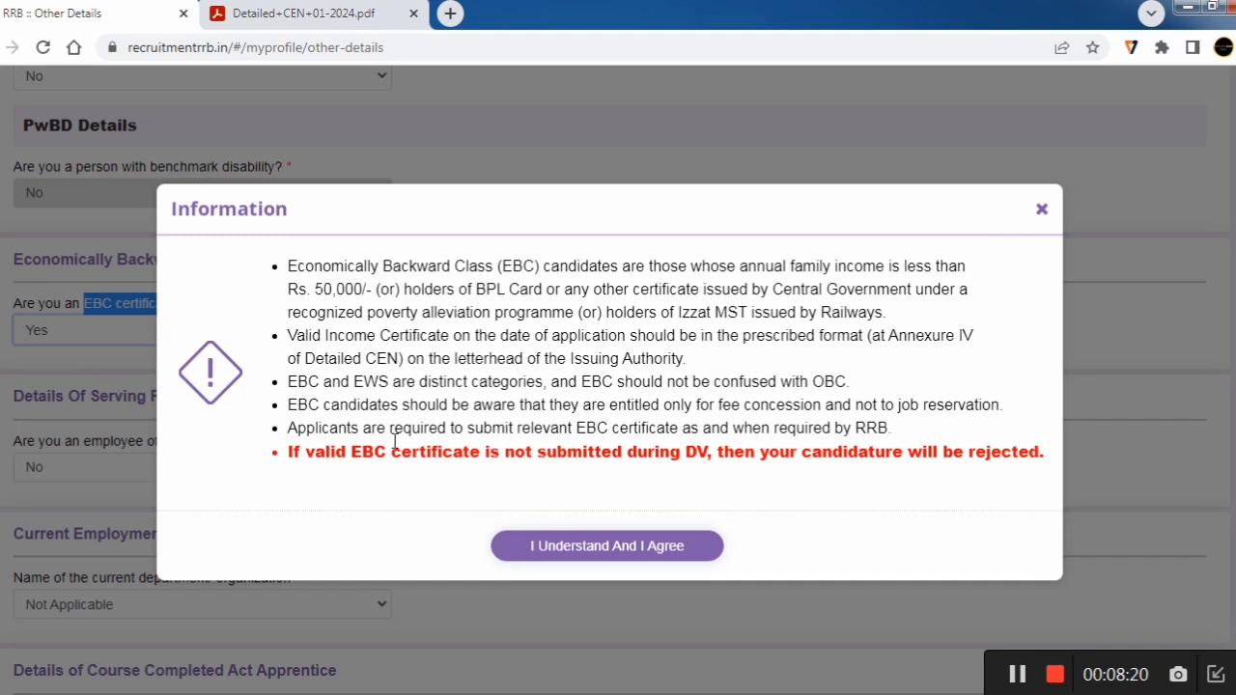
pyautogui.click(1040, 213)
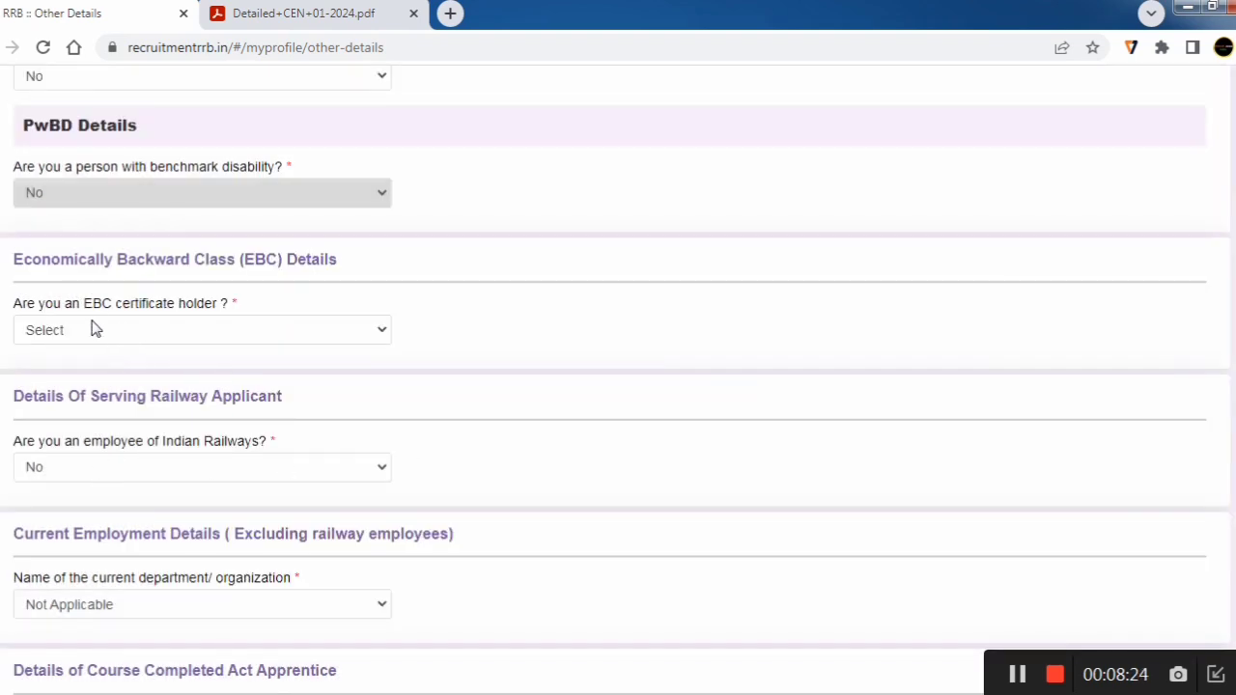
# Answer No to holding an EBC certificate in the Economically Backward Class details
pyautogui.moveTo(23, 259); pyautogui.dragTo(191, 258)
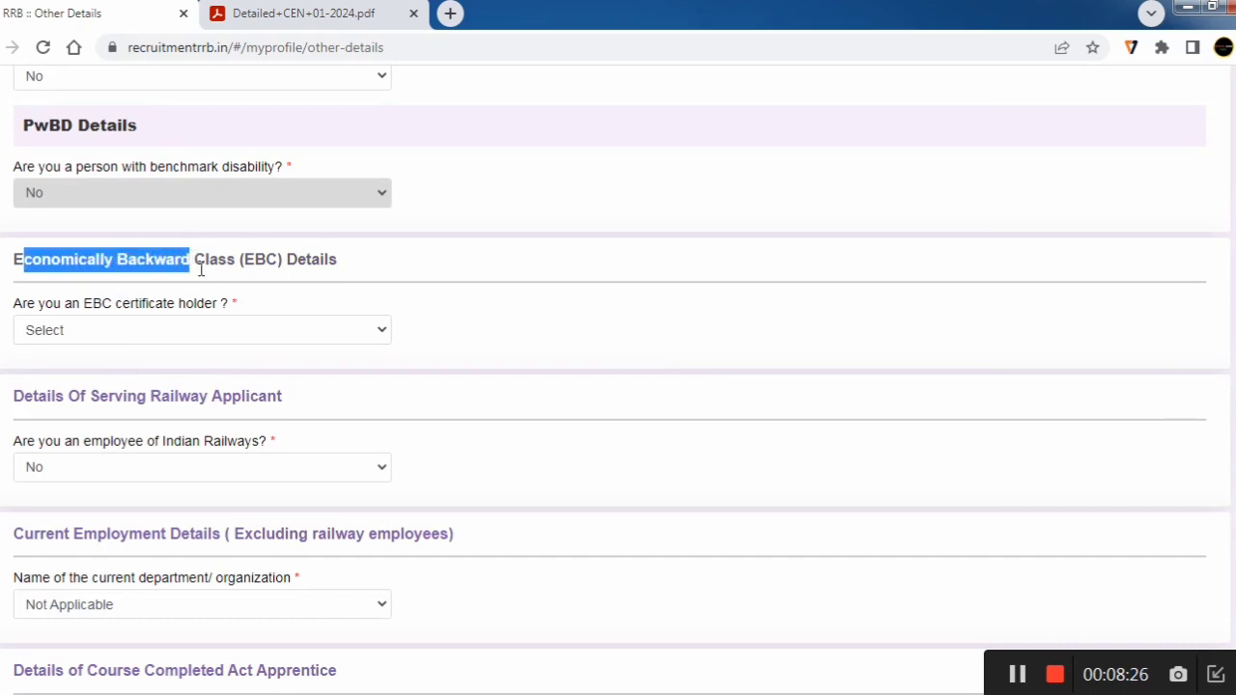
pyautogui.click(160, 333)
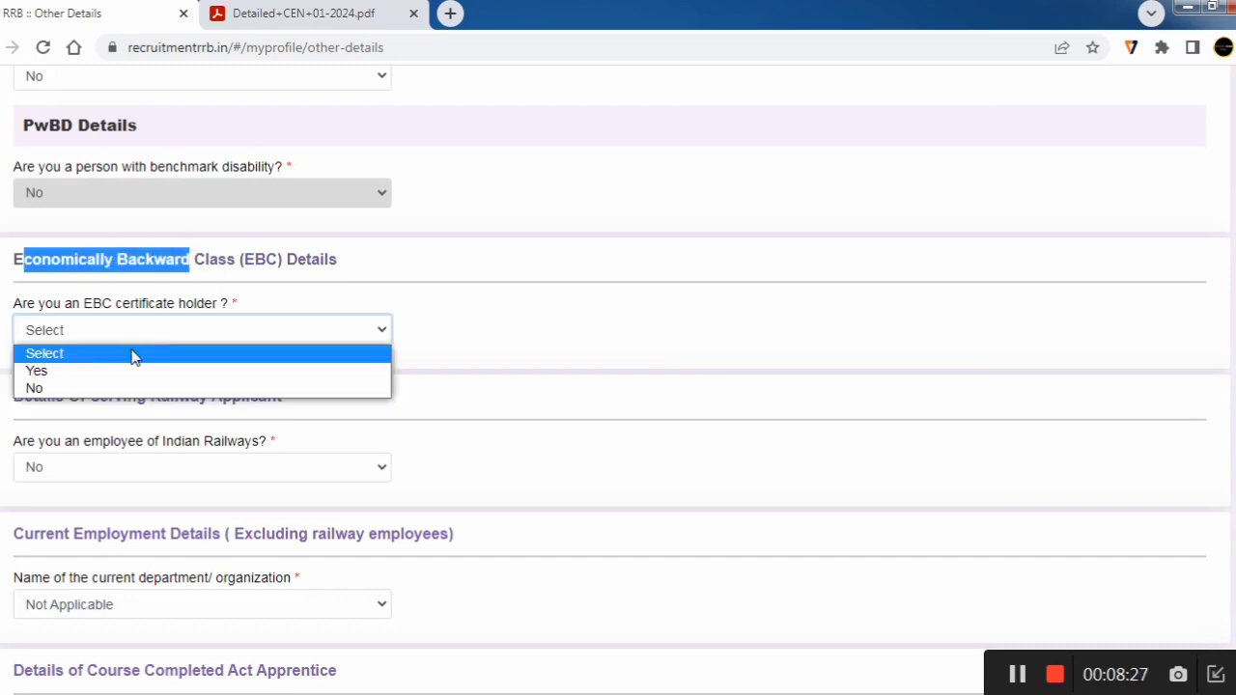
pyautogui.click(54, 390)
# Select Not Applicable as the current department or organization in the employment details
pyautogui.scroll(-1, 116, 398)
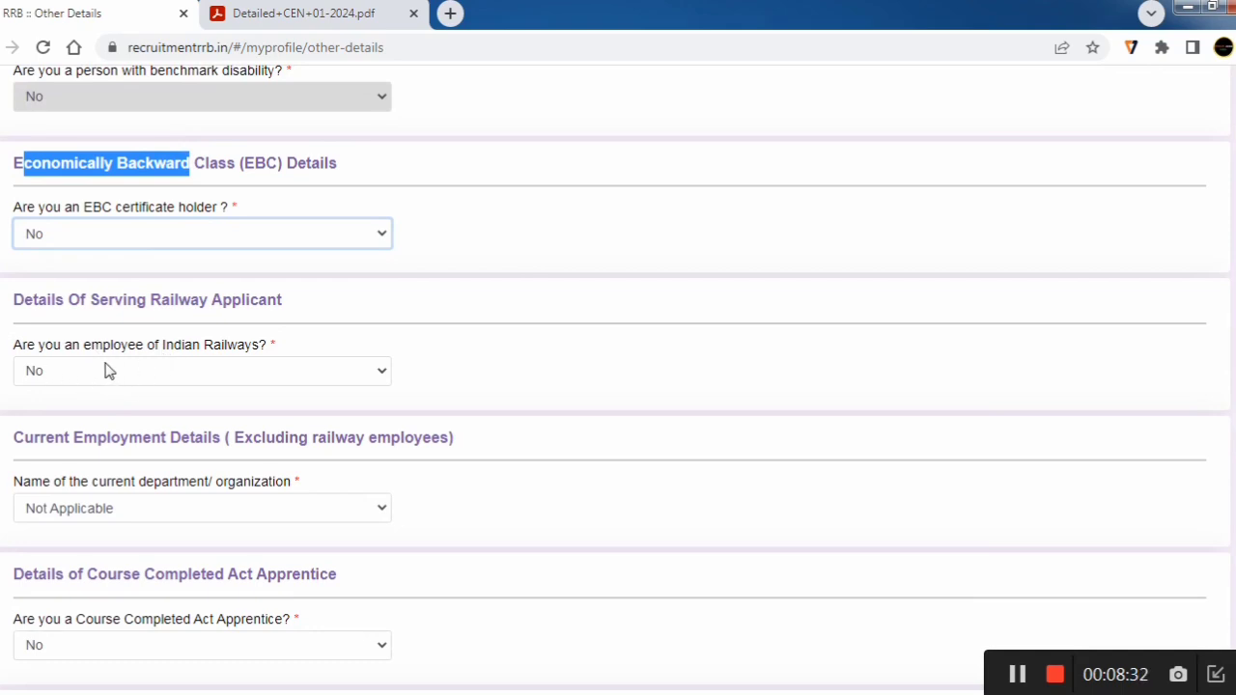
pyautogui.scroll(-1, 116, 382)
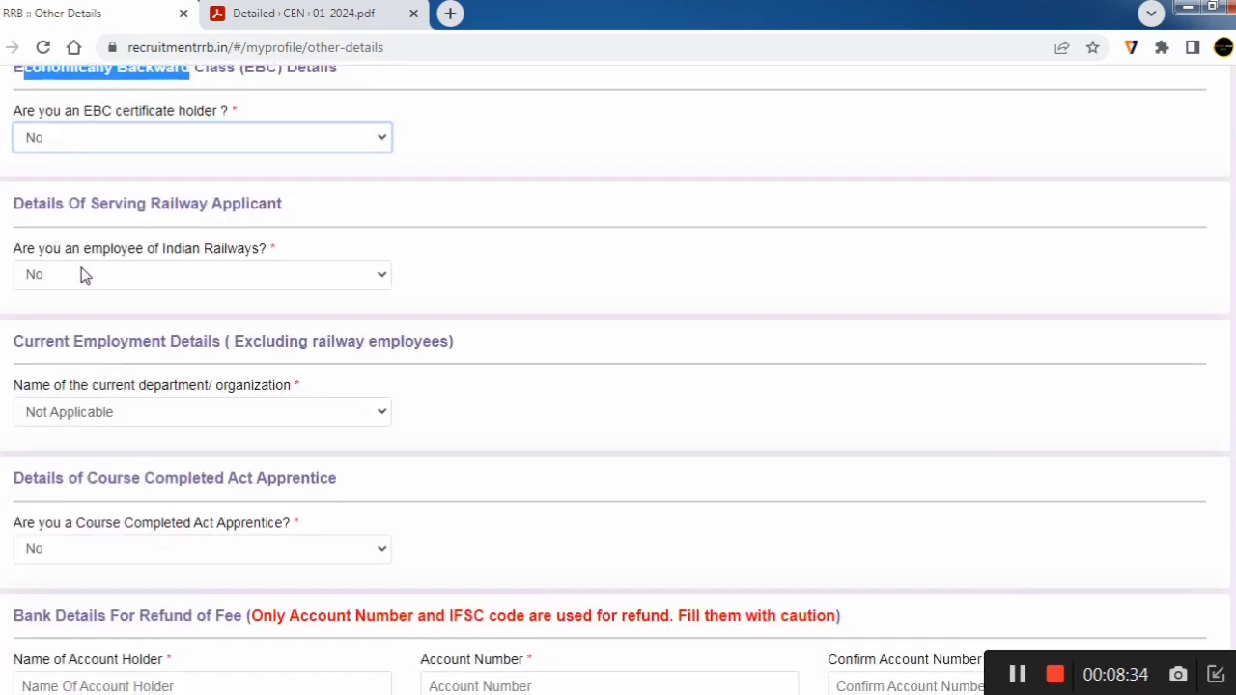
pyautogui.click(115, 413)
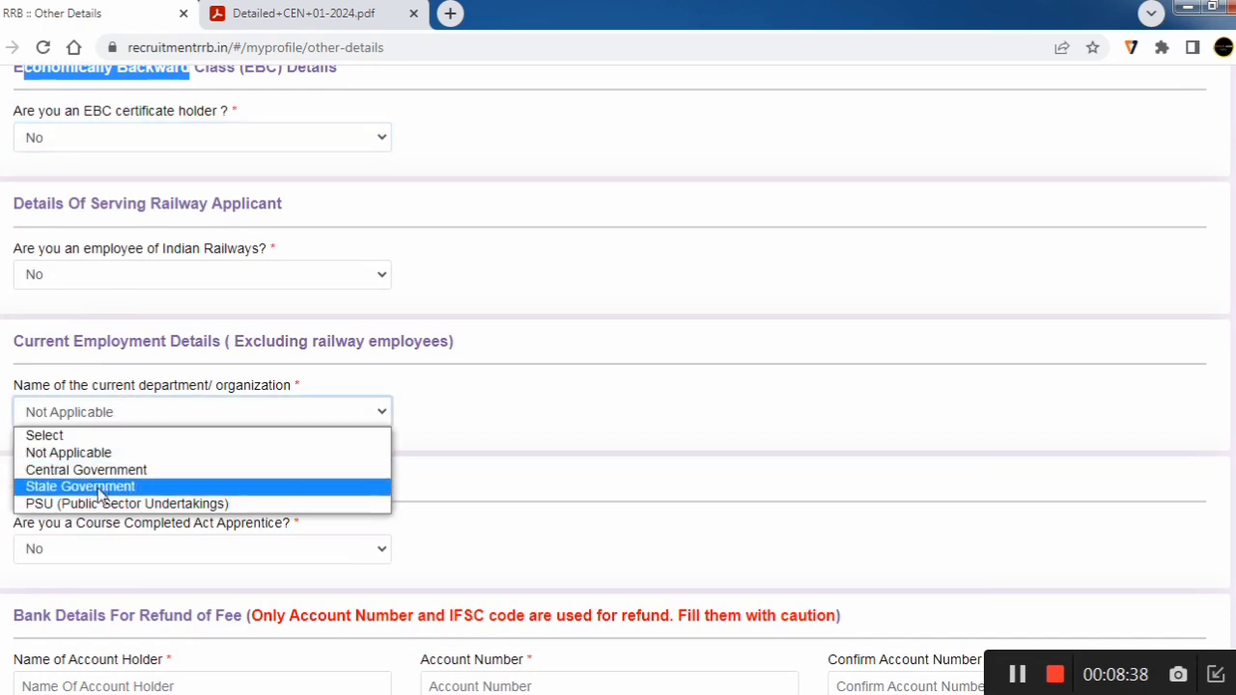
pyautogui.click(82, 452)
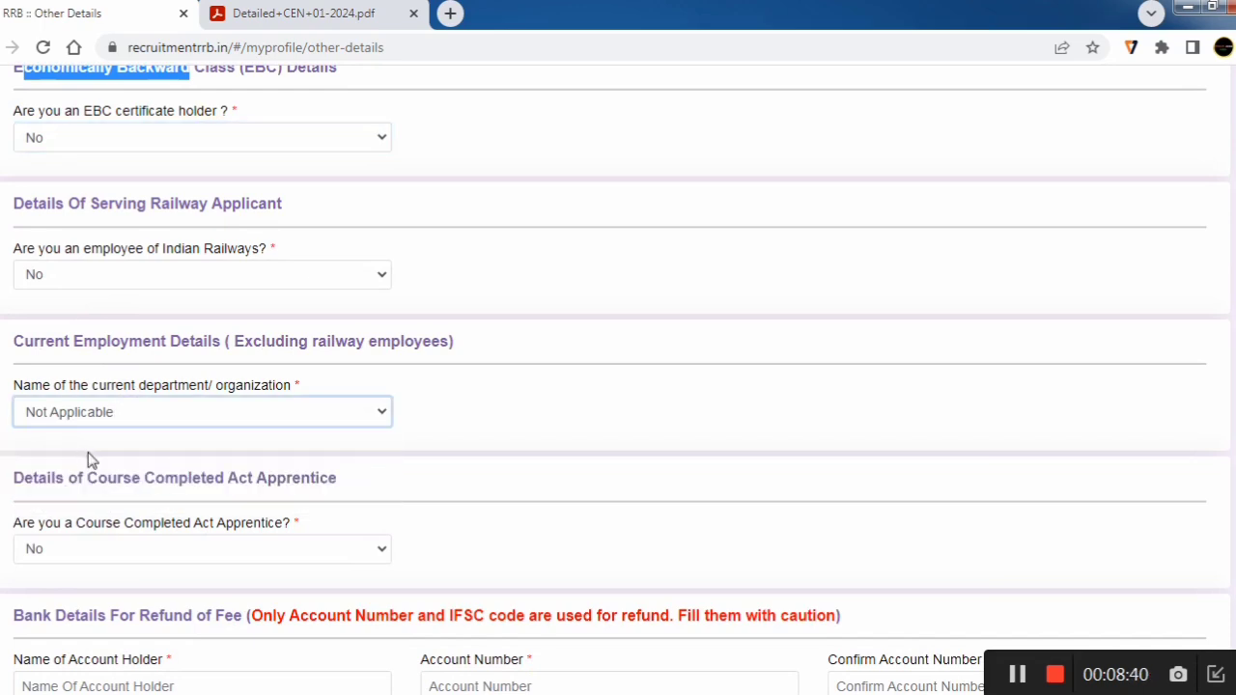
# Answer No to being a Course Completed Act Apprentice
pyautogui.scroll(-1, 86, 461)
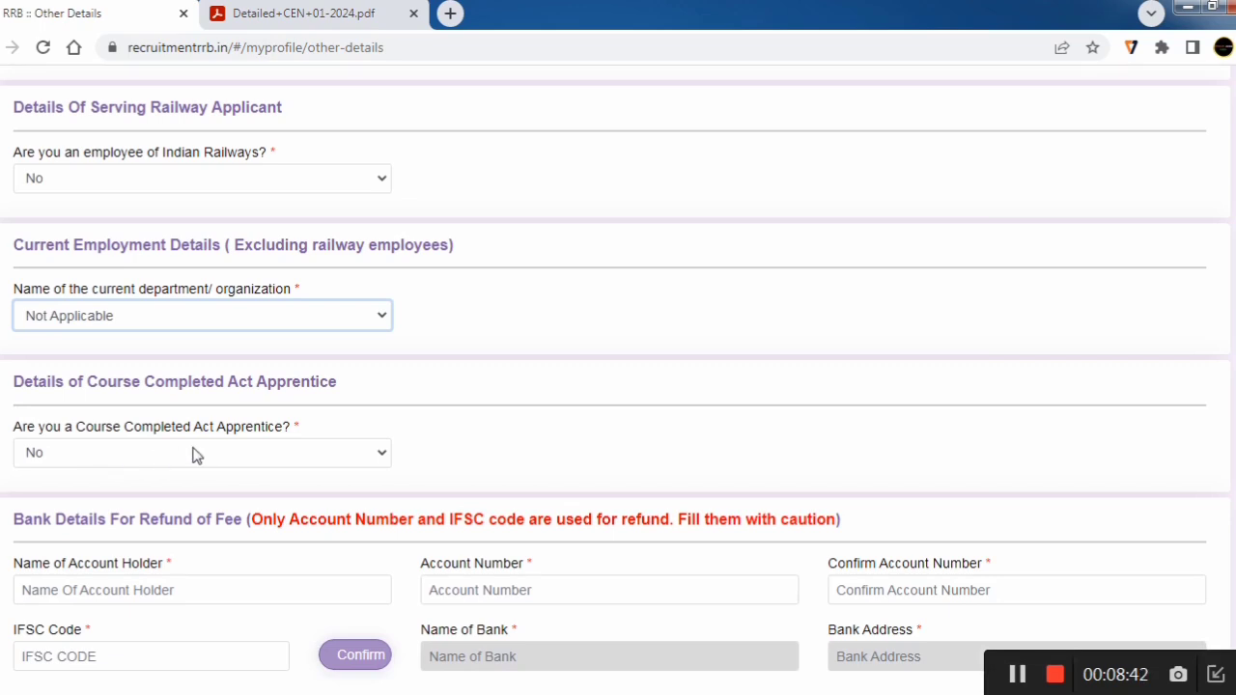
pyautogui.moveTo(124, 426); pyautogui.dragTo(282, 428)
pyautogui.click(83, 450)
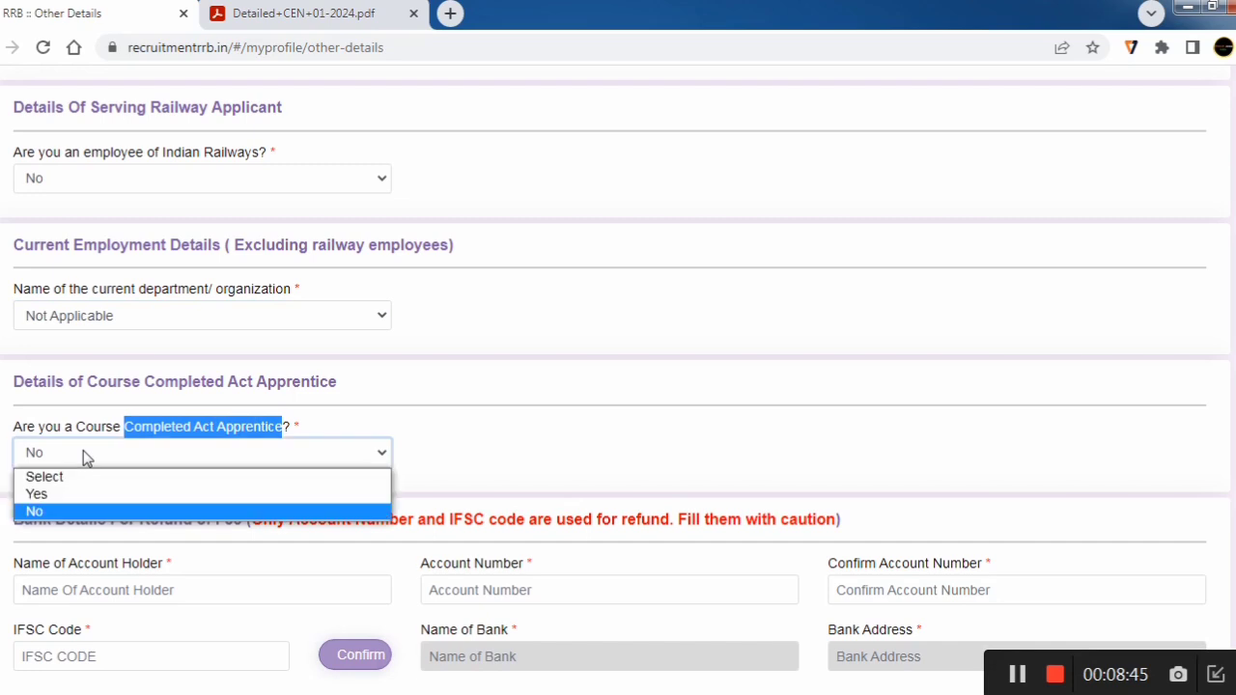
pyautogui.click(45, 511)
# Compare the refund bank details section with the examination fee table in the CEN 01/2024 PDF, and continue to Educational Qualification
pyautogui.scroll(-2, 114, 507)
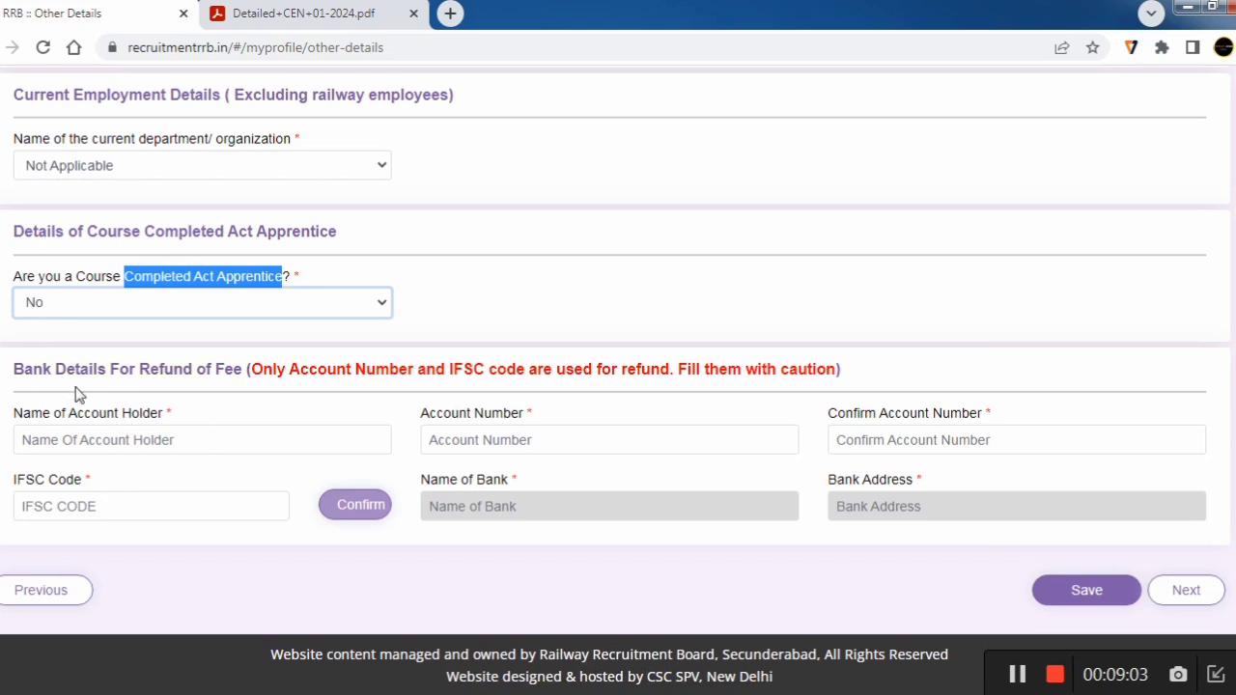
pyautogui.moveTo(22, 370); pyautogui.dragTo(107, 371)
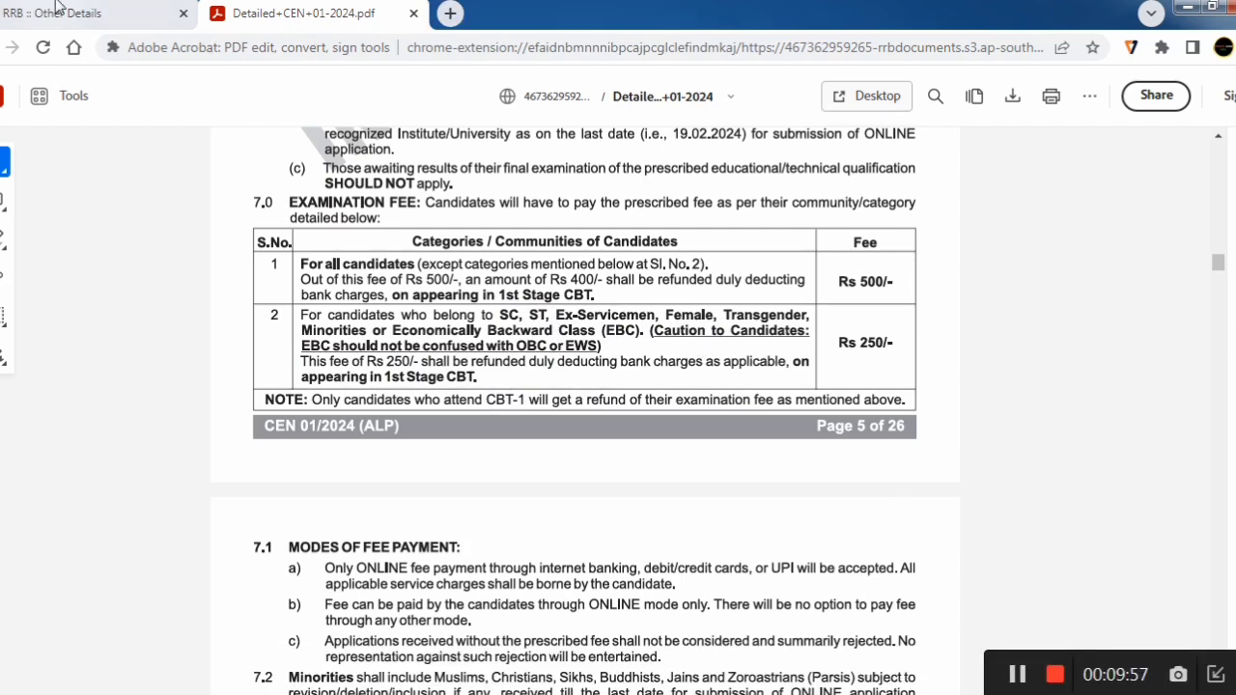
pyautogui.click(87, 13)
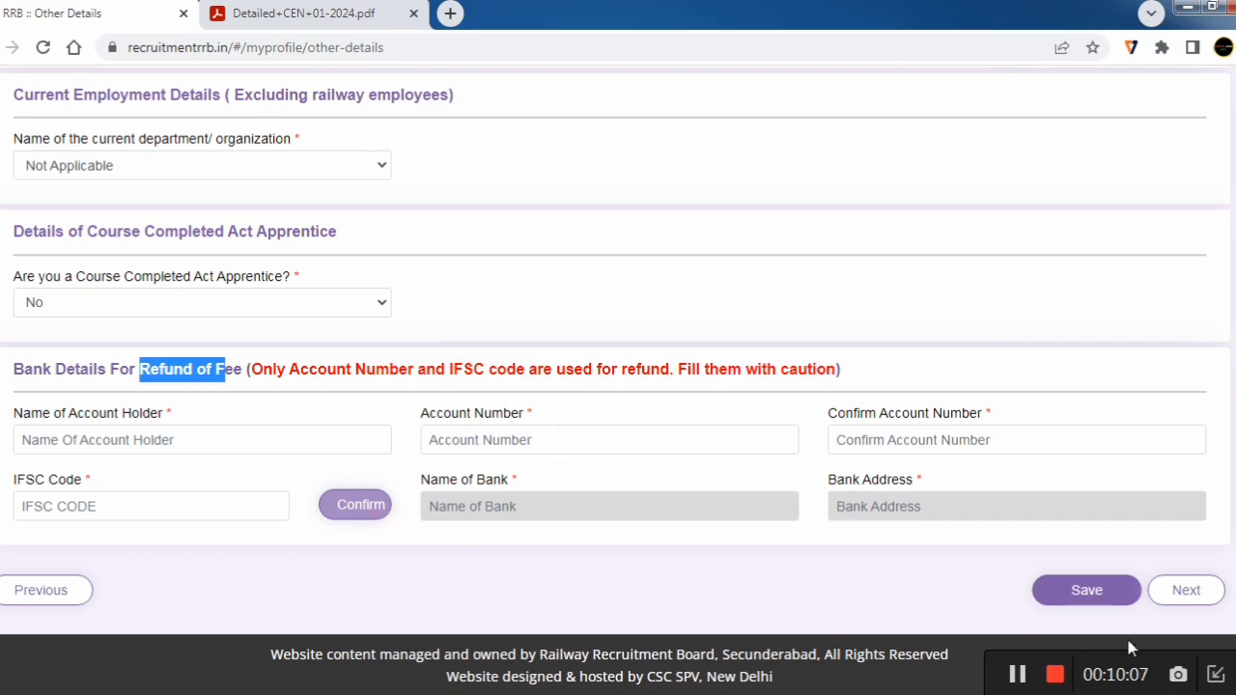
pyautogui.click(1186, 590)
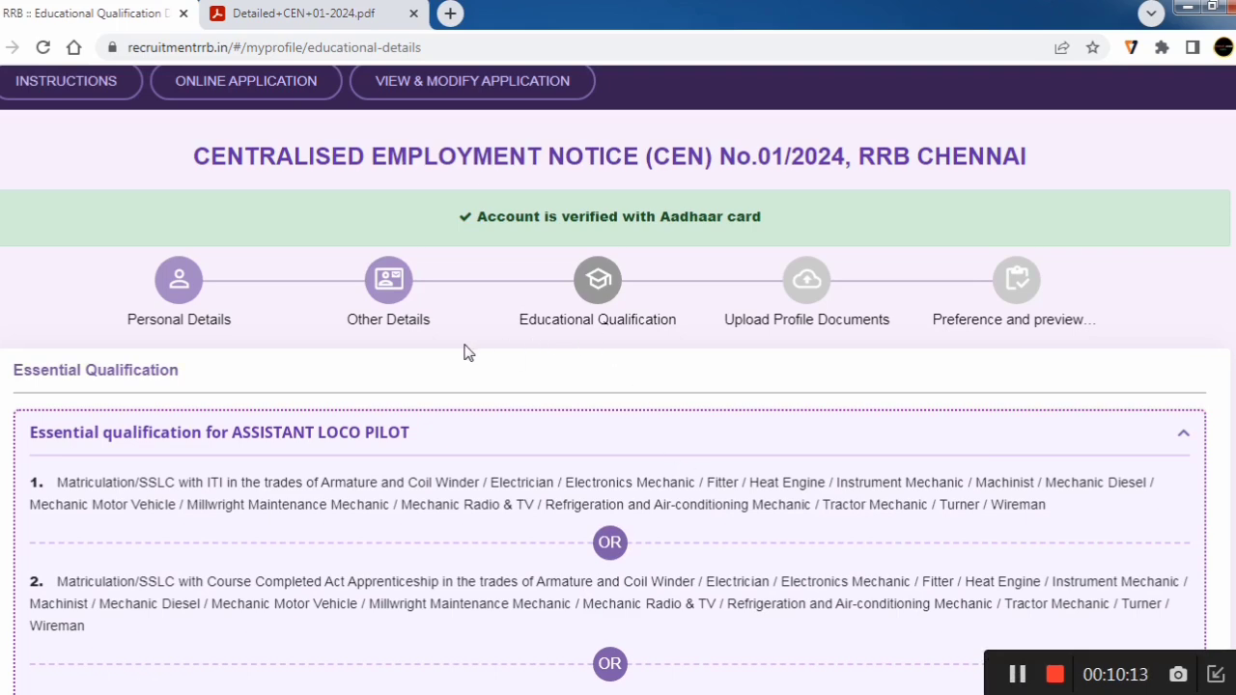
# Examine the three alternative essential qualifications for Assistant Loco Pilot, including the accepted ITI trades, apprenticeship trades and diploma disciplines
pyautogui.scroll(-1, 406, 419)
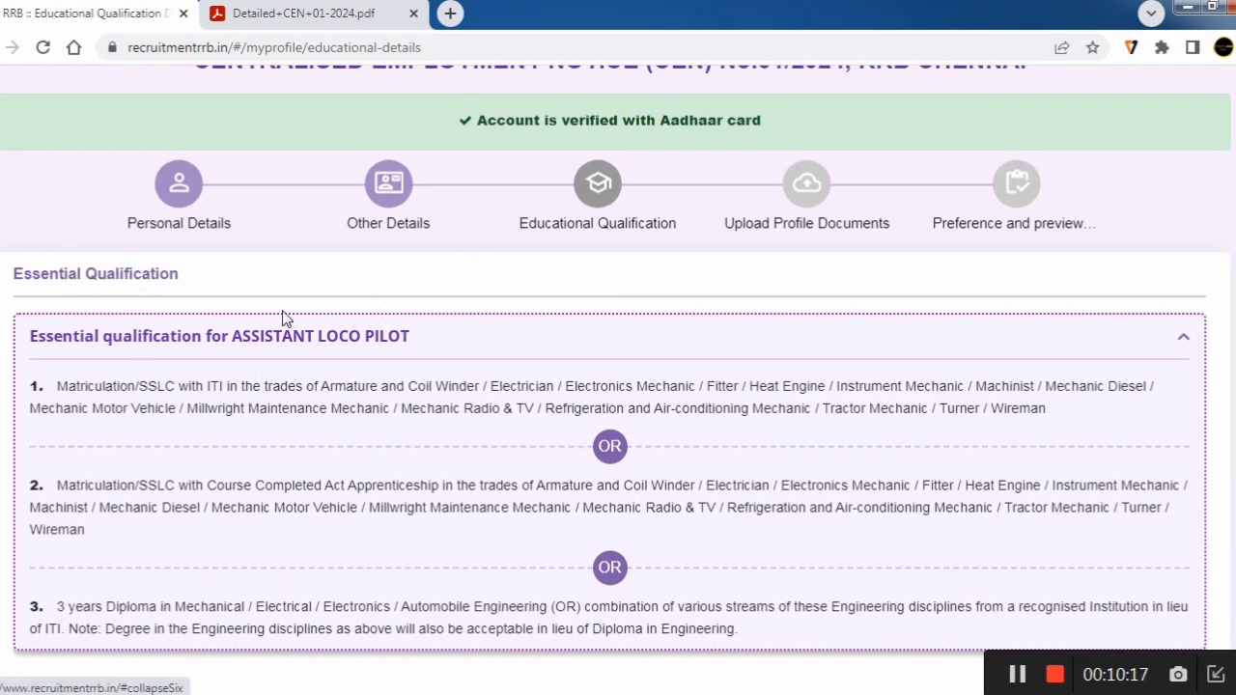
pyautogui.moveTo(413, 347); pyautogui.dragTo(193, 349)
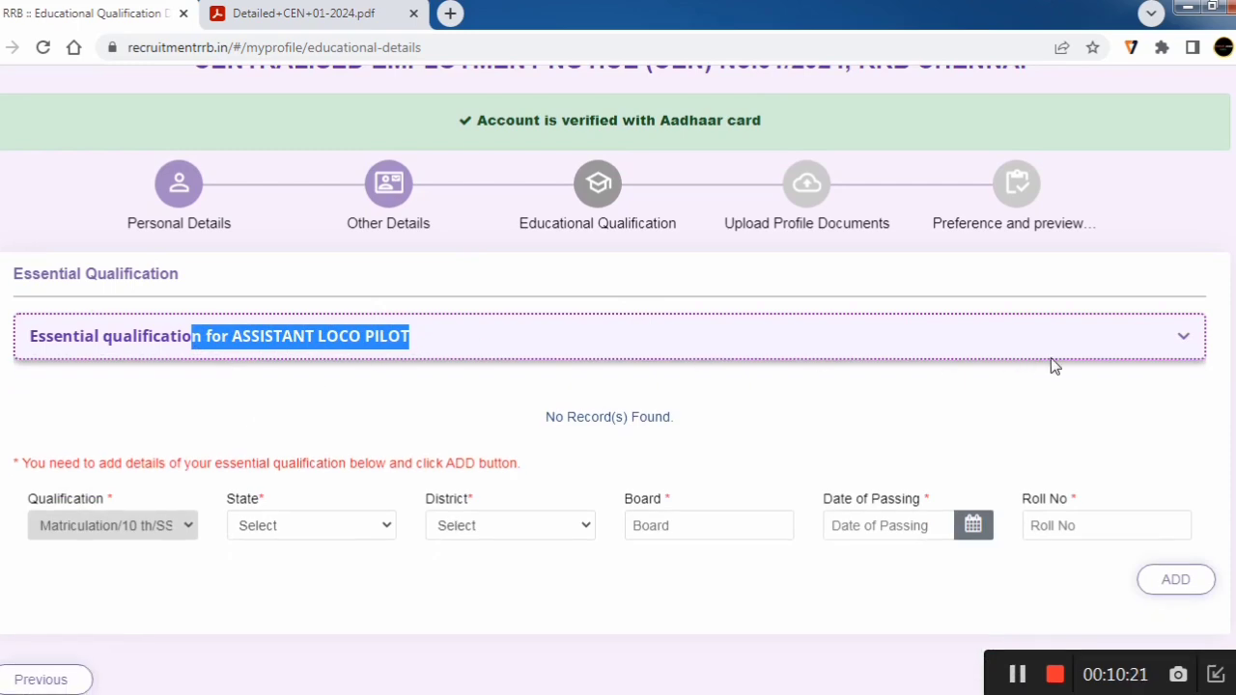
pyautogui.click(1182, 340)
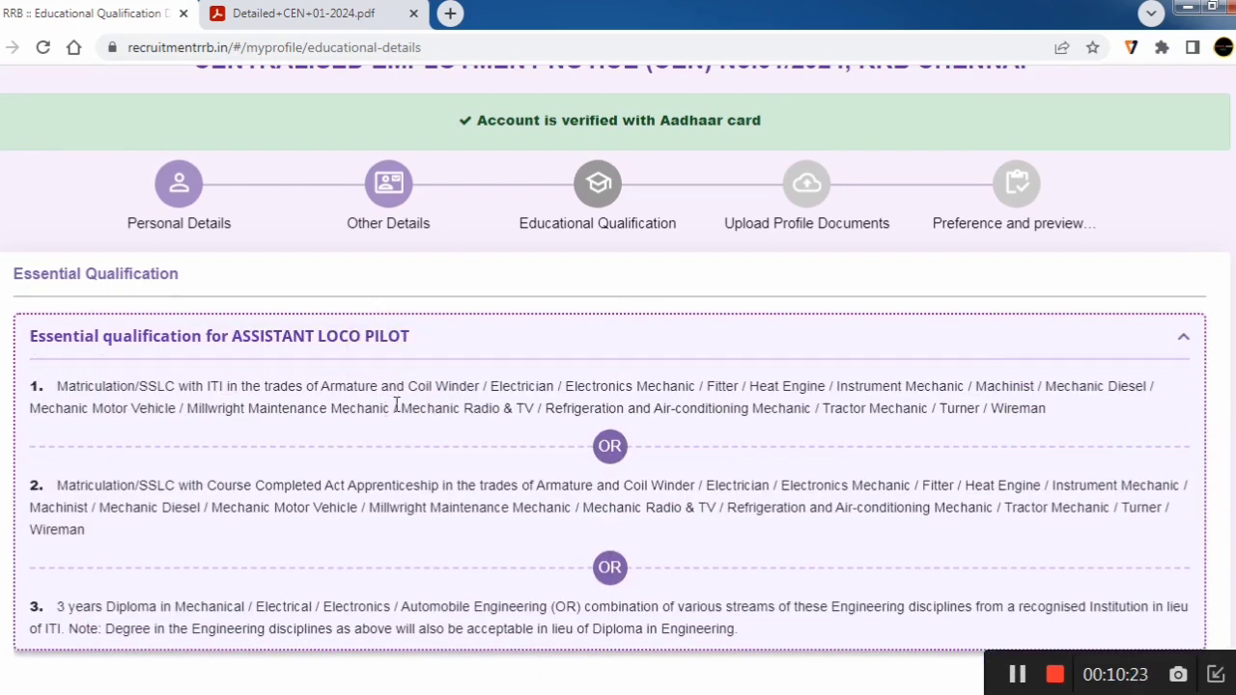
pyautogui.moveTo(492, 385); pyautogui.dragTo(881, 409)
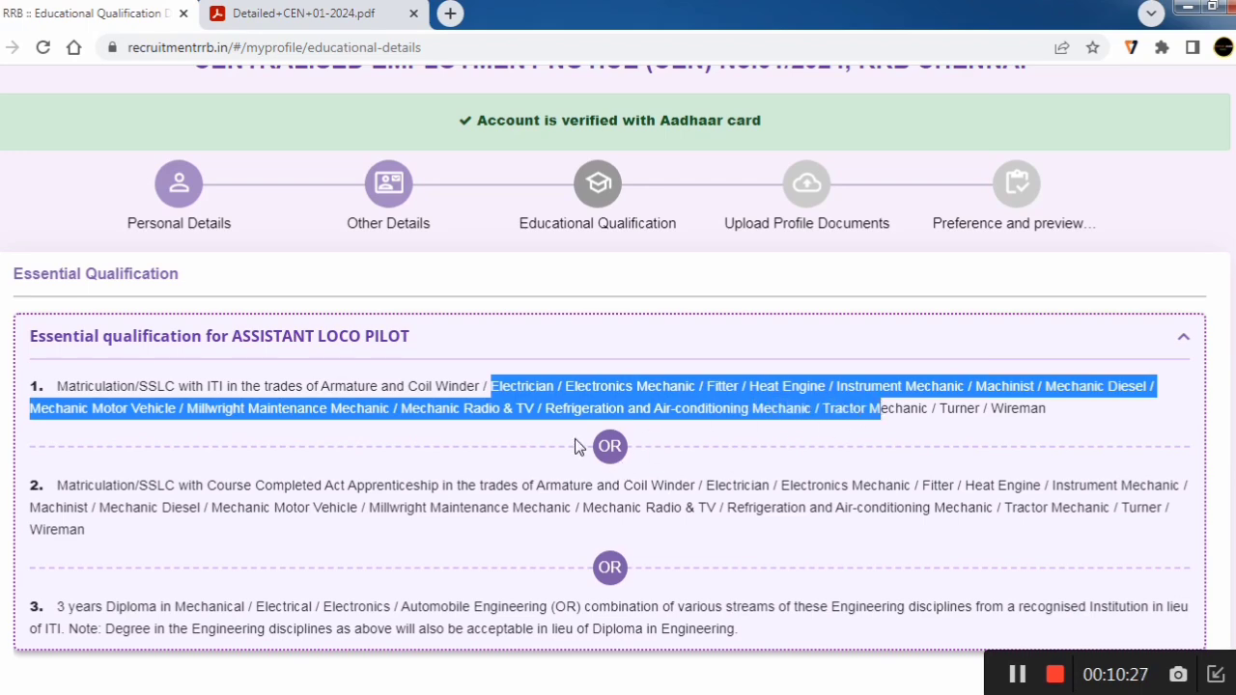
pyautogui.click(579, 442)
pyautogui.scroll(-2, 367, 457)
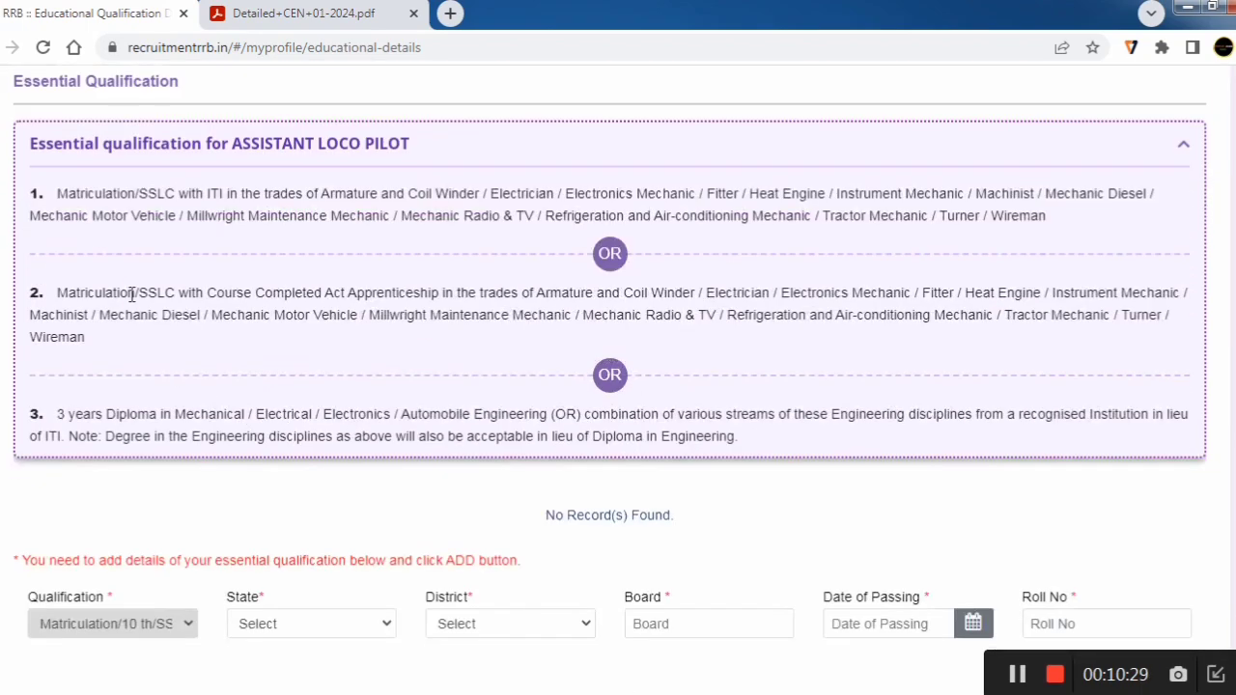
pyautogui.moveTo(128, 295); pyautogui.dragTo(179, 295)
pyautogui.moveTo(705, 294); pyautogui.dragTo(845, 317)
pyautogui.moveTo(233, 296); pyautogui.dragTo(435, 297)
pyautogui.moveTo(296, 198); pyautogui.dragTo(337, 200)
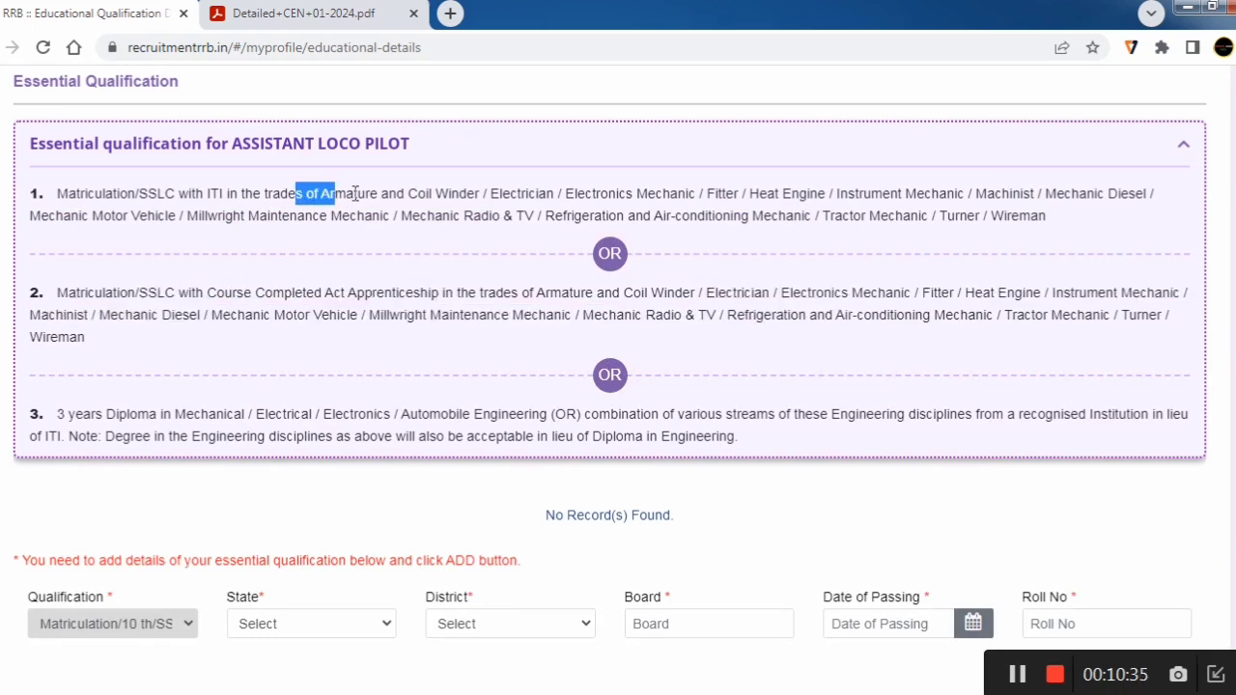
pyautogui.moveTo(565, 198); pyautogui.dragTo(778, 218)
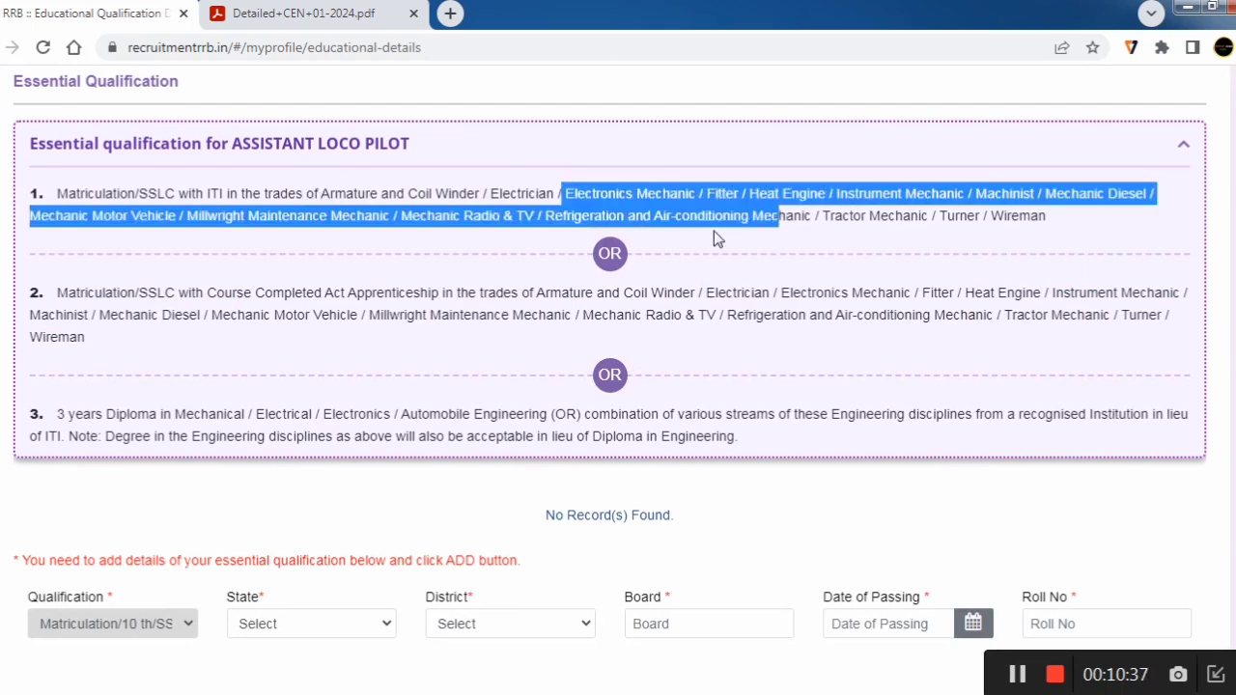
pyautogui.moveTo(116, 293); pyautogui.dragTo(188, 293)
pyautogui.moveTo(623, 292); pyautogui.dragTo(816, 295)
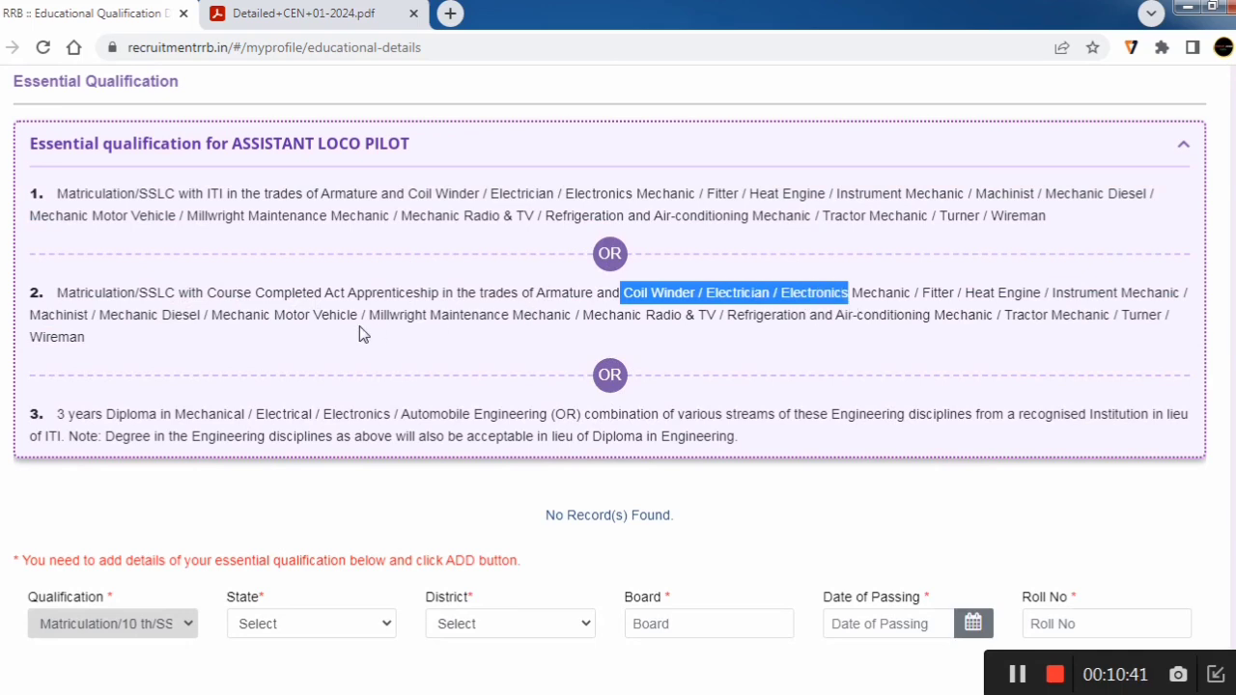
pyautogui.moveTo(315, 293); pyautogui.dragTo(448, 299)
pyautogui.moveTo(462, 301); pyautogui.dragTo(1120, 314)
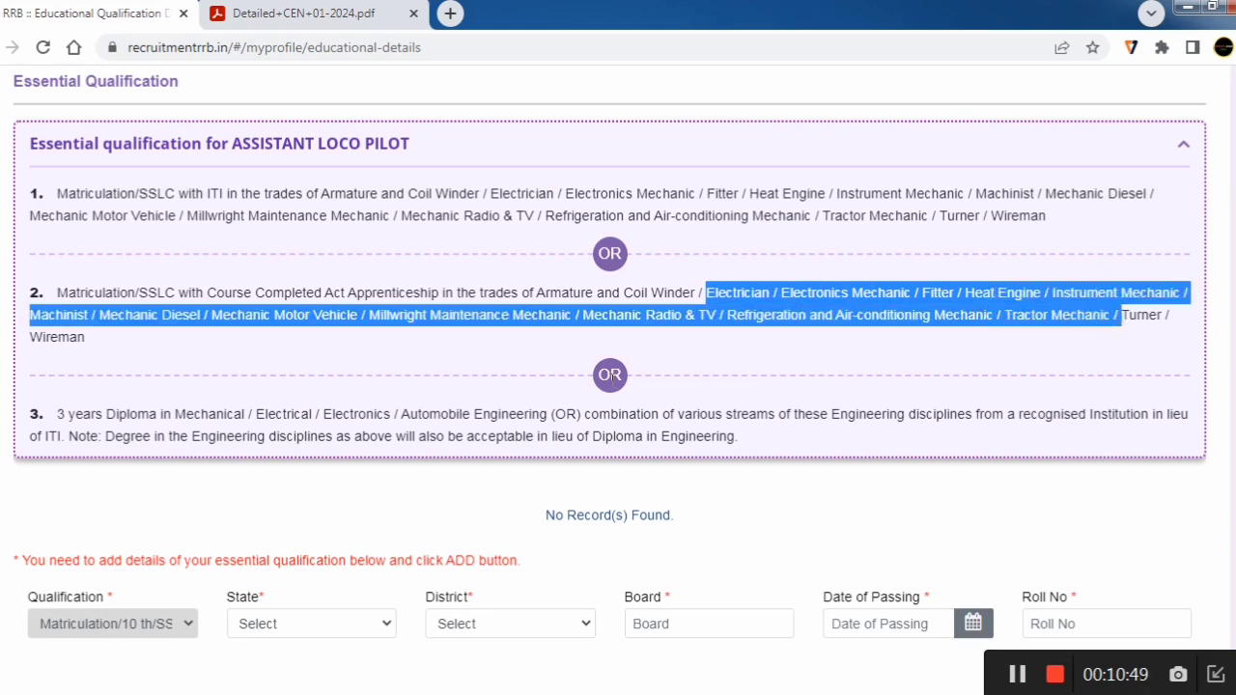
pyautogui.moveTo(186, 415); pyautogui.dragTo(548, 417)
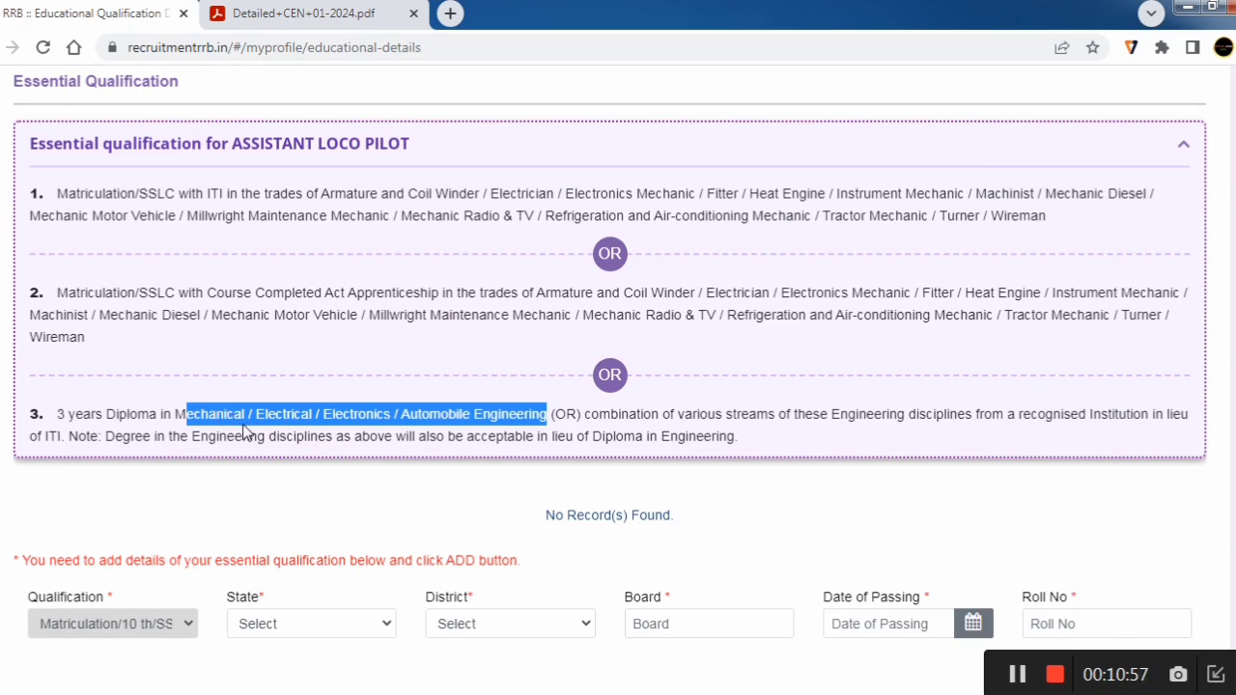
# Set the Matriculation qualification's state to TAMIL NADU and its district to Vellore
pyautogui.scroll(-2, 245, 434)
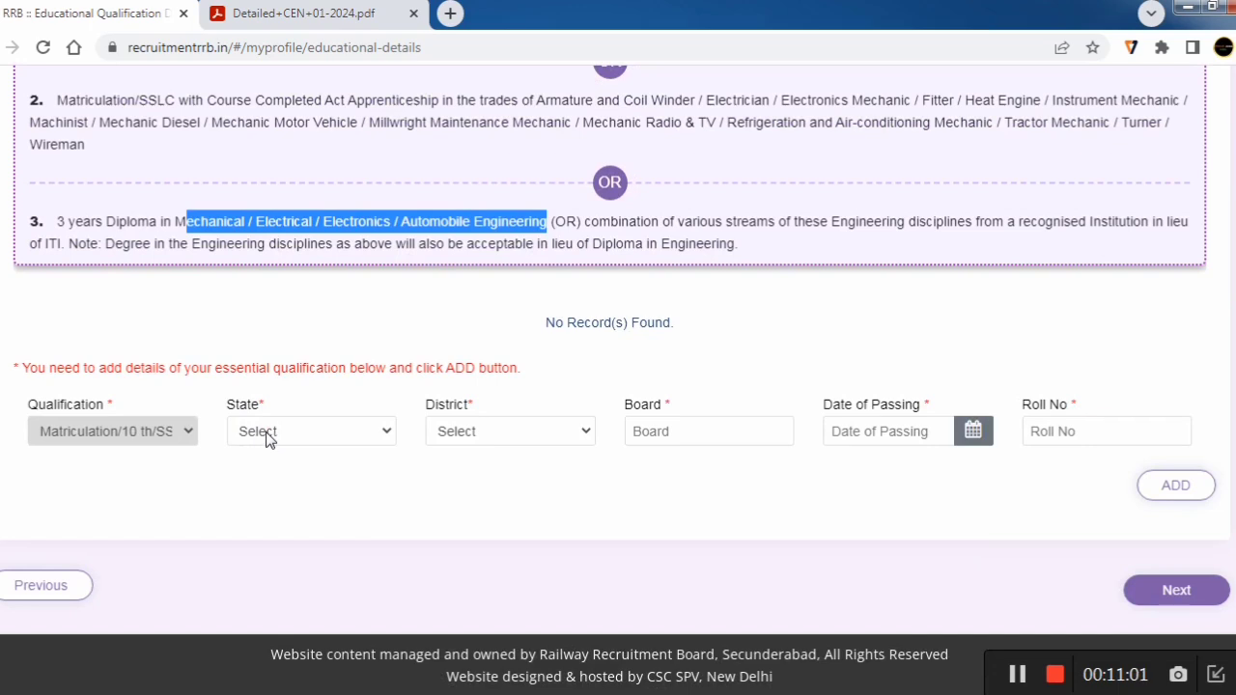
pyautogui.click(273, 433)
pyautogui.scroll(-5, 276, 367)
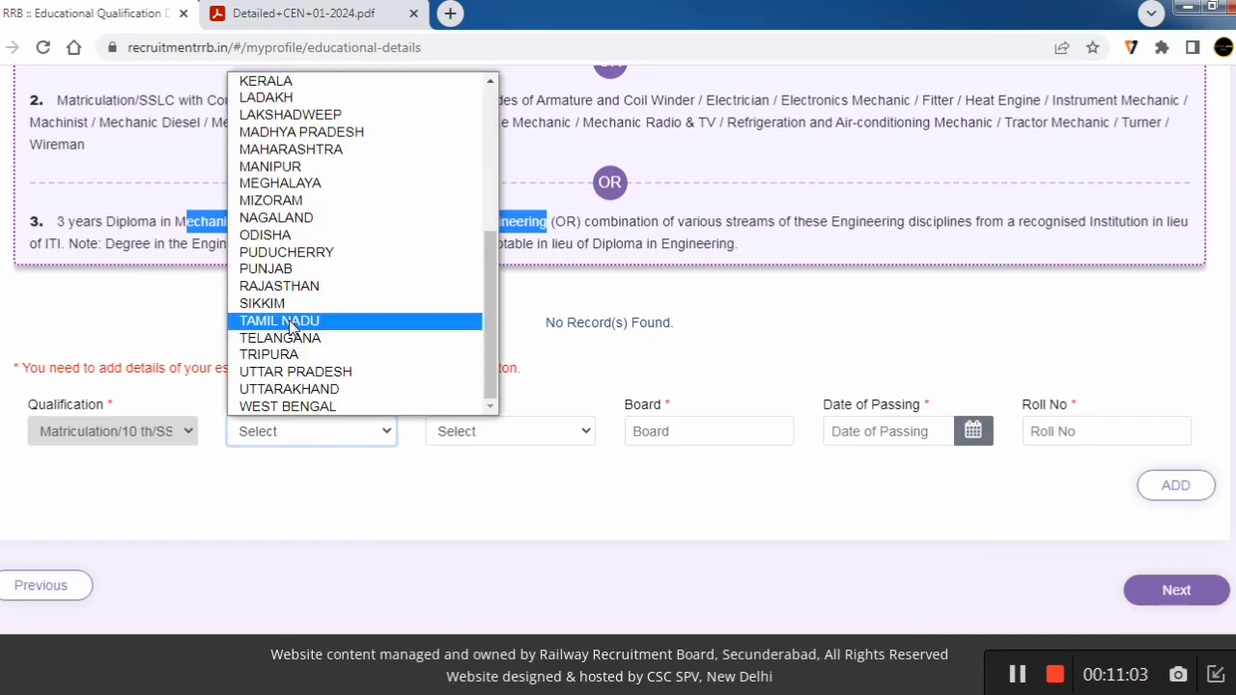
pyautogui.click(293, 334)
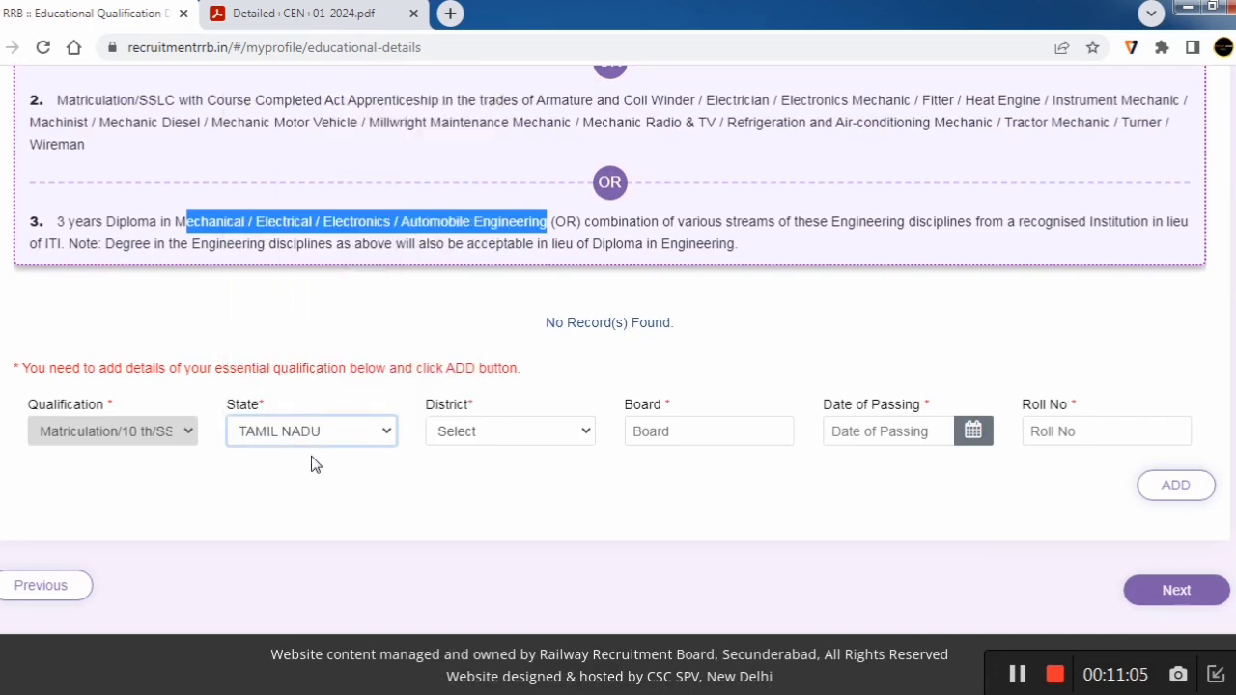
pyautogui.click(463, 434)
pyautogui.scroll(-4, 473, 357)
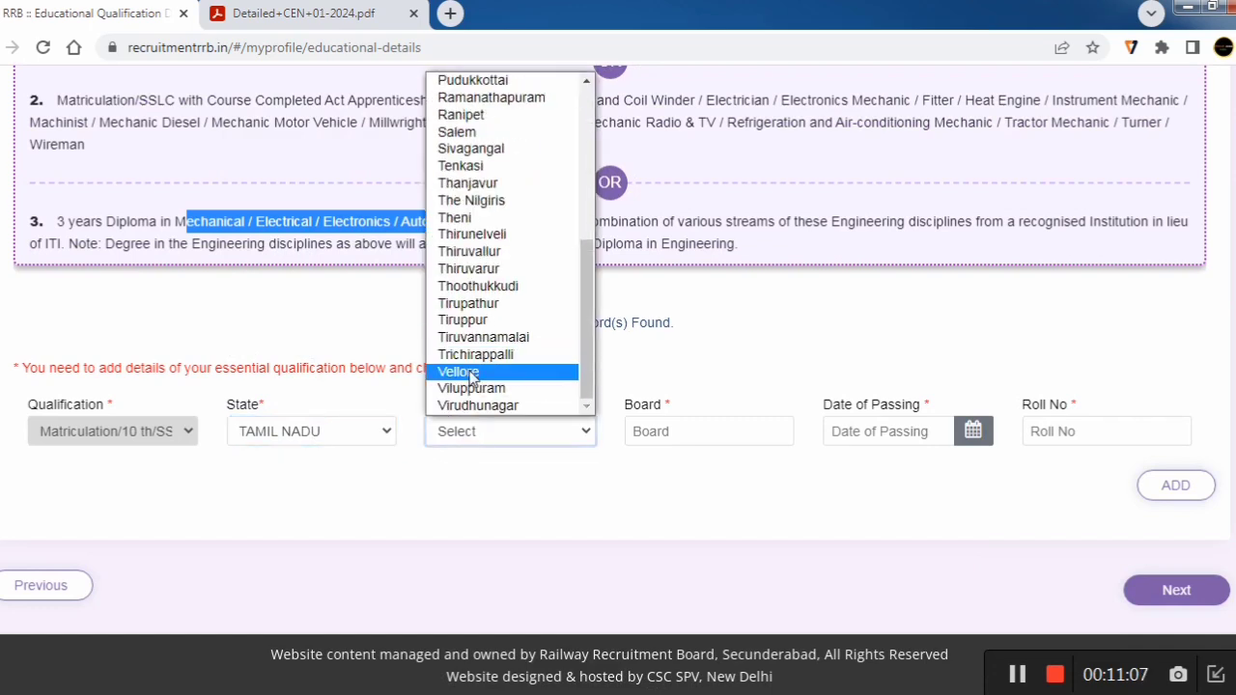
pyautogui.click(475, 377)
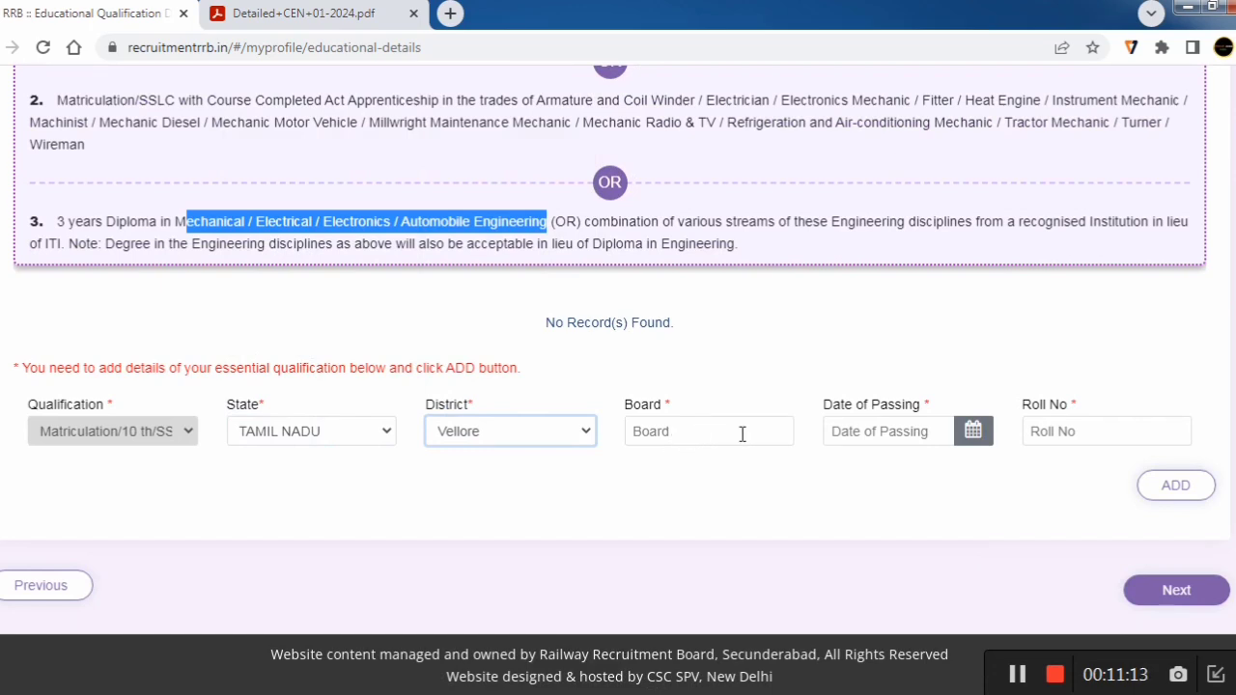
# Complete the Matriculation record with STATE BOARD, date of passing 22/03/2013 and the candidate's roll number, and add it
pyautogui.click(823, 413)
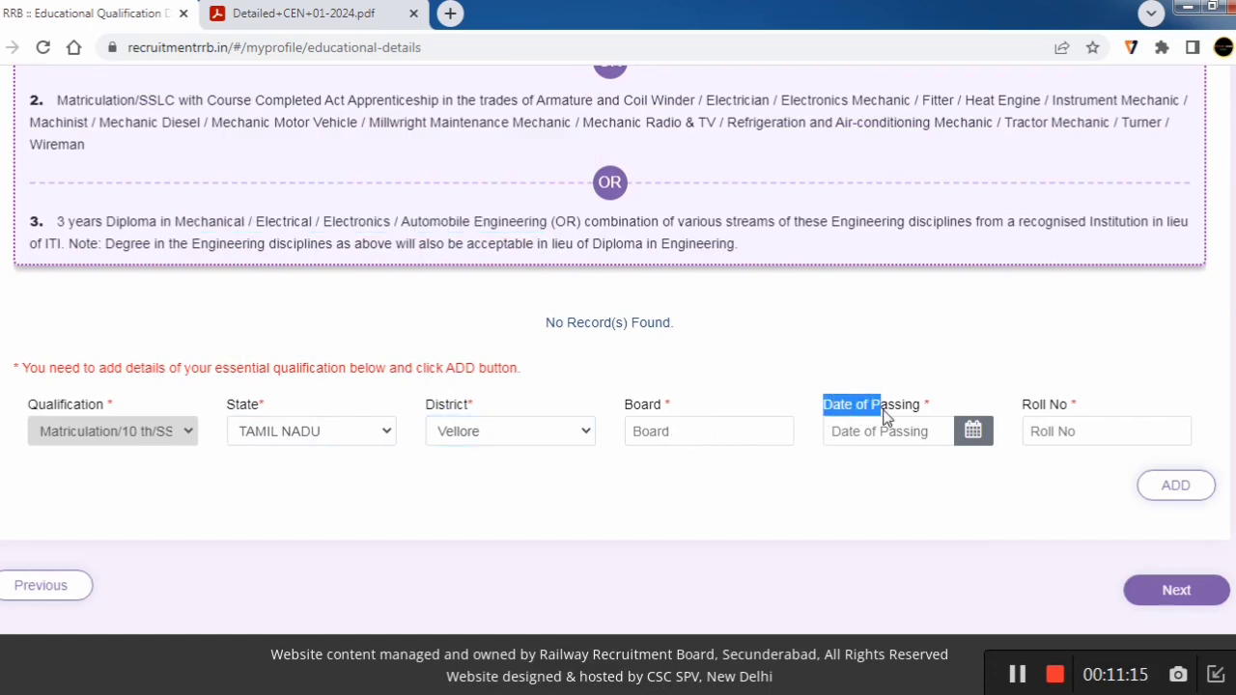
pyautogui.click(972, 431)
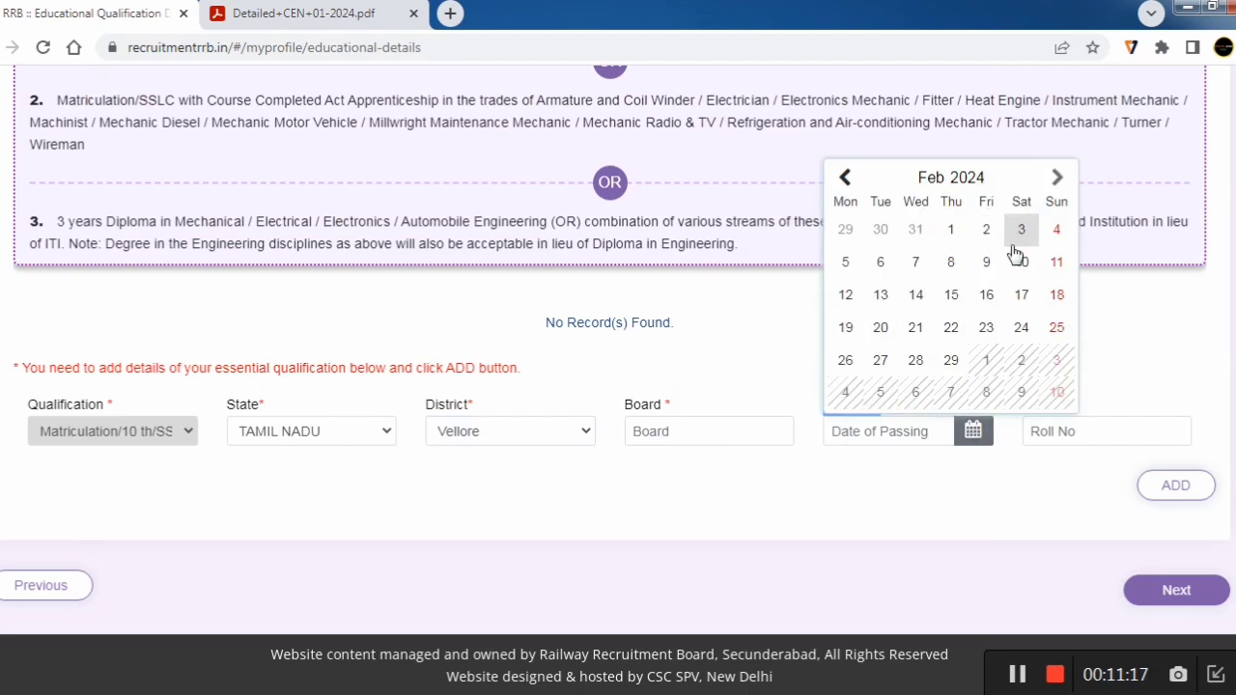
pyautogui.click(919, 470)
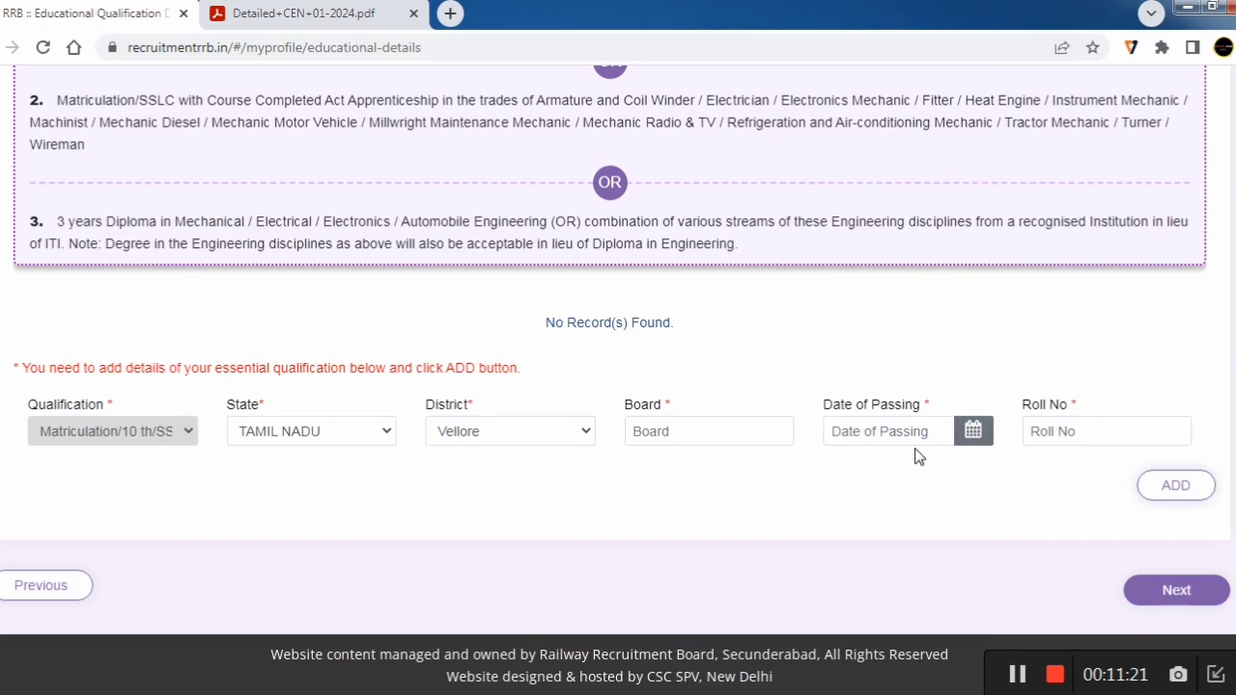
pyautogui.click(974, 434)
pyautogui.click(973, 434)
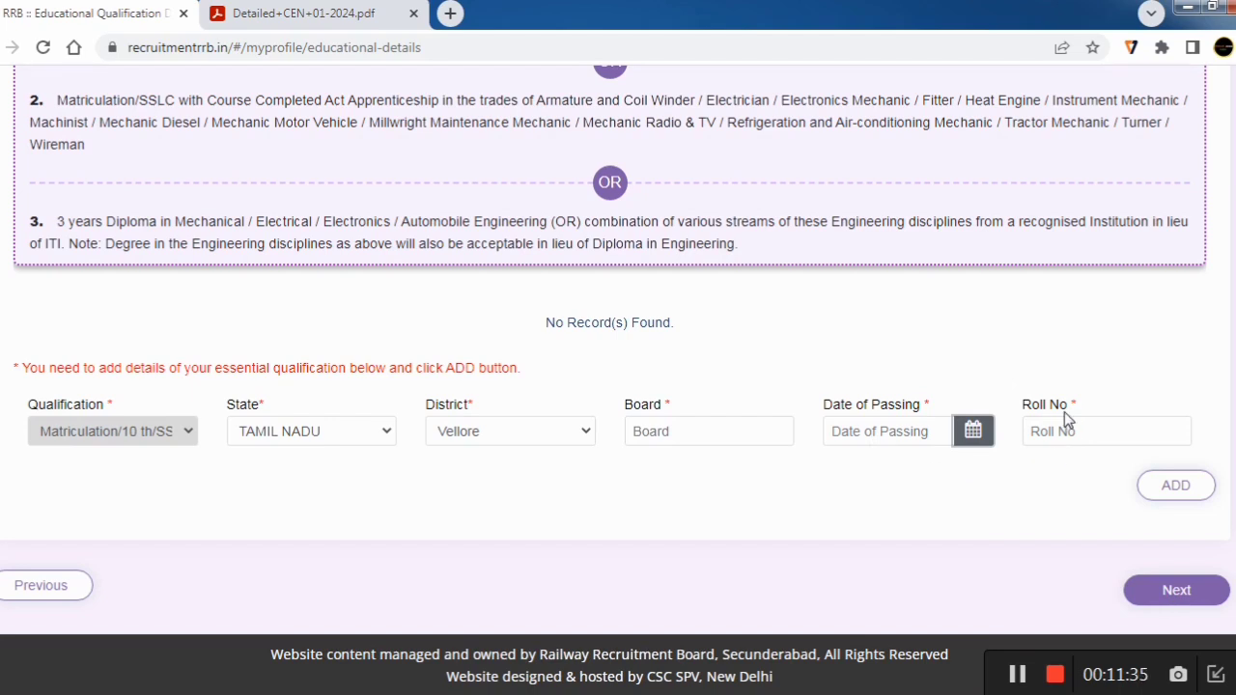
pyautogui.tripleClick(1028, 407)
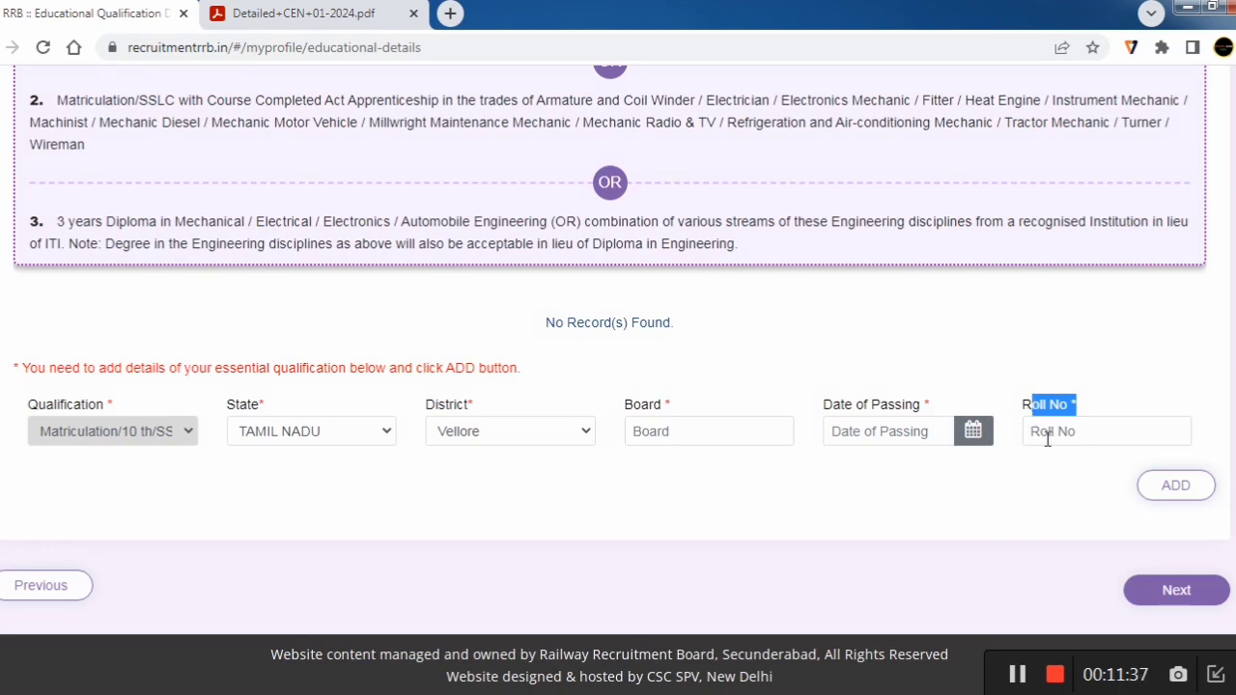
pyautogui.click(1042, 434)
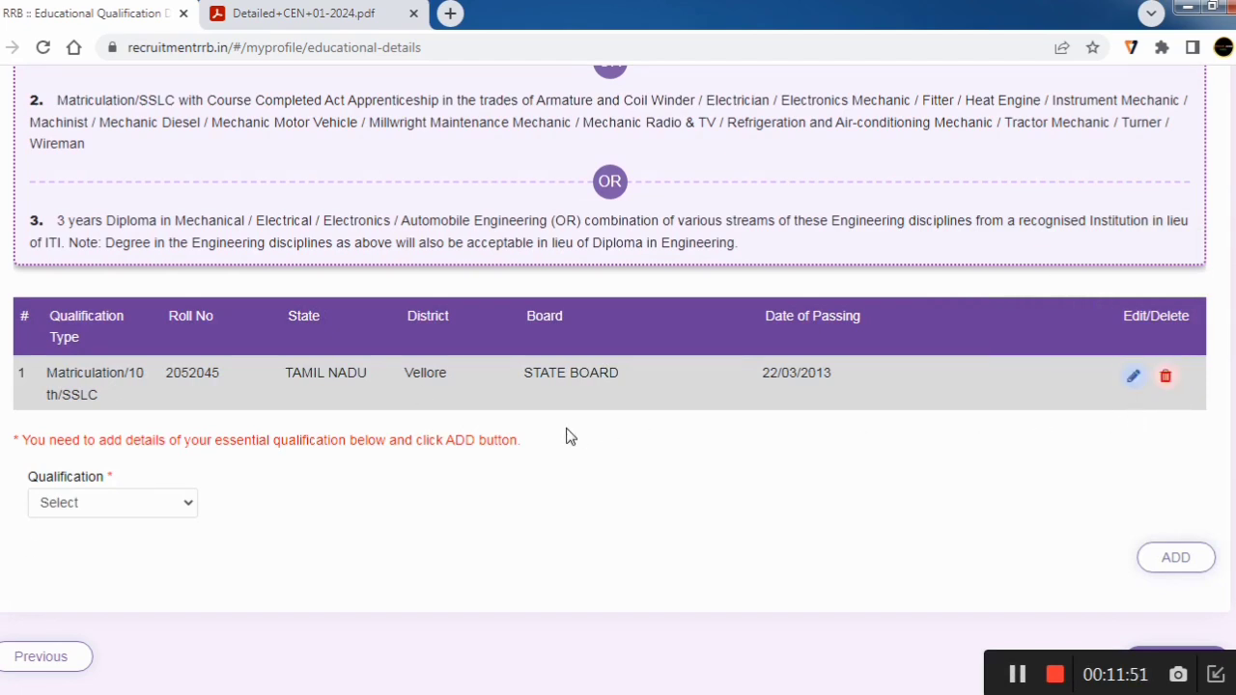
# Choose 3 years diploma in Engineering as the next qualification, with Mechanical as the discipline
pyautogui.scroll(-1, 386, 446)
pyautogui.click(94, 430)
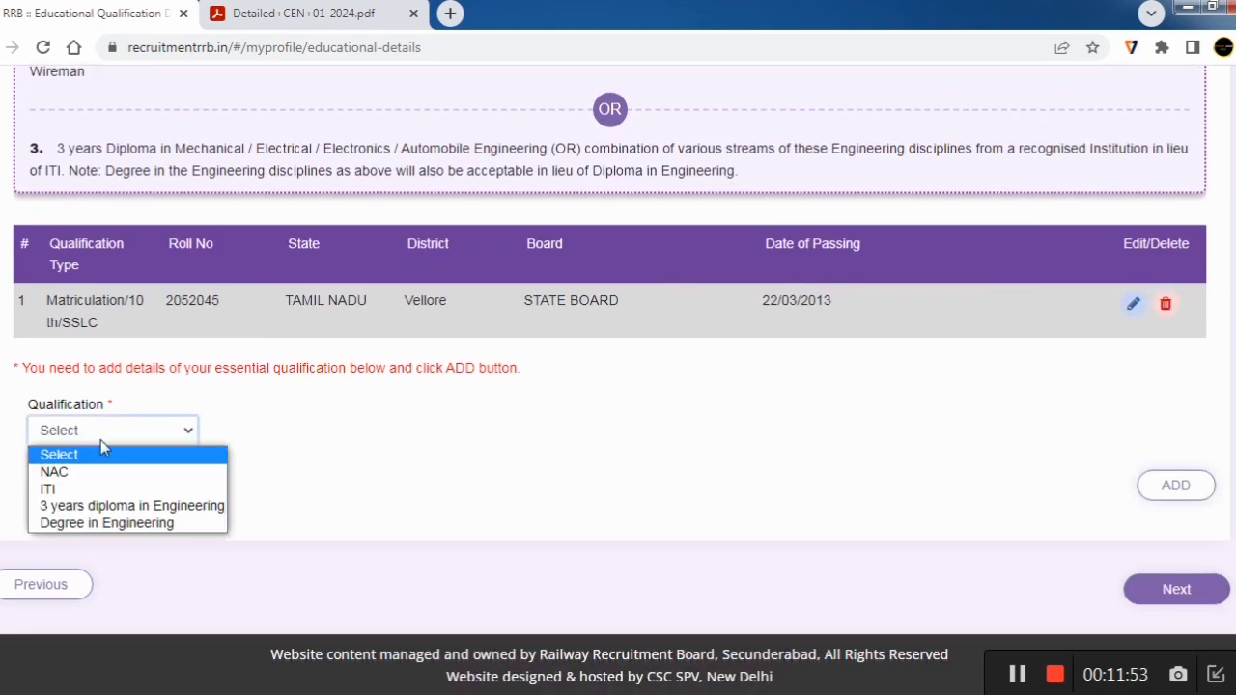
pyautogui.click(123, 509)
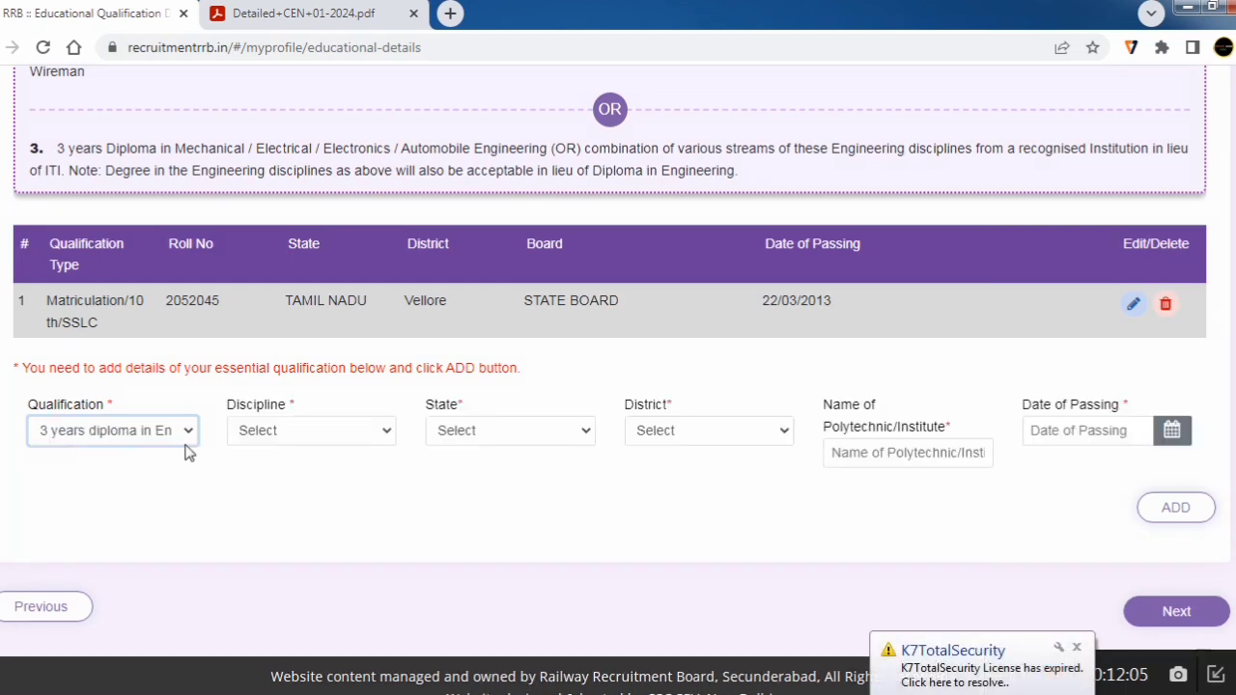
pyautogui.click(299, 437)
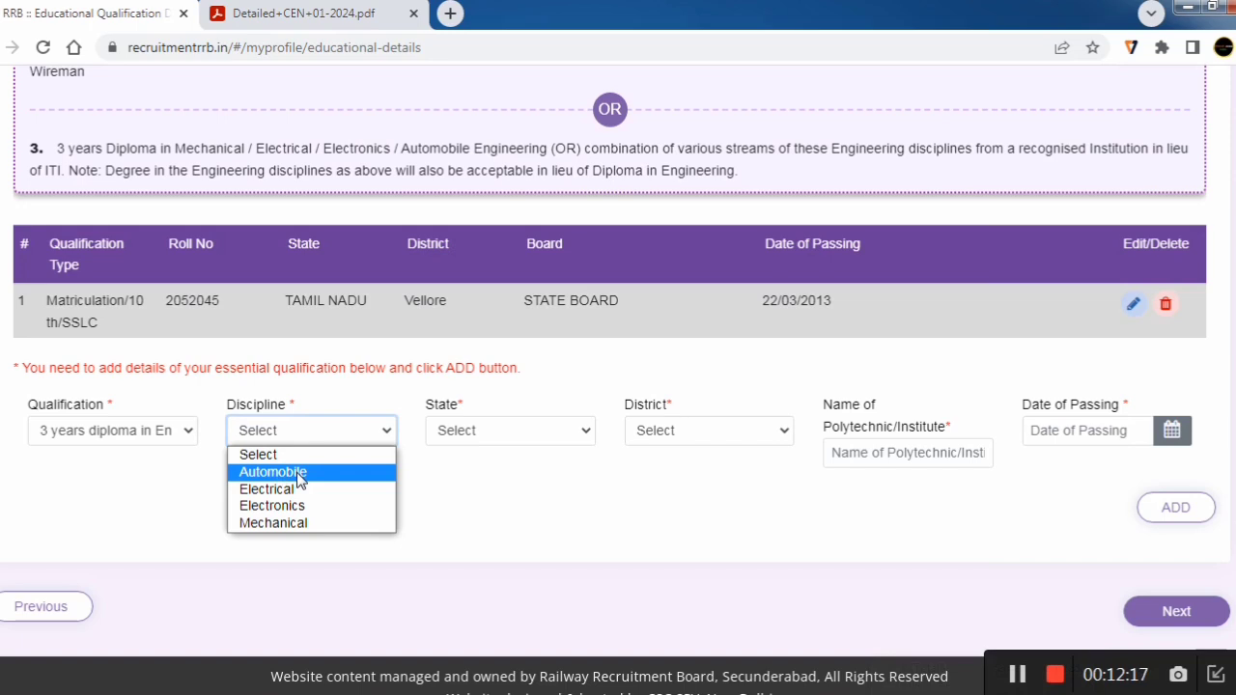
pyautogui.click(311, 522)
# Add the diploma record with its state, district, institute and date of passing, and continue to Upload Profile Documents
pyautogui.click(513, 439)
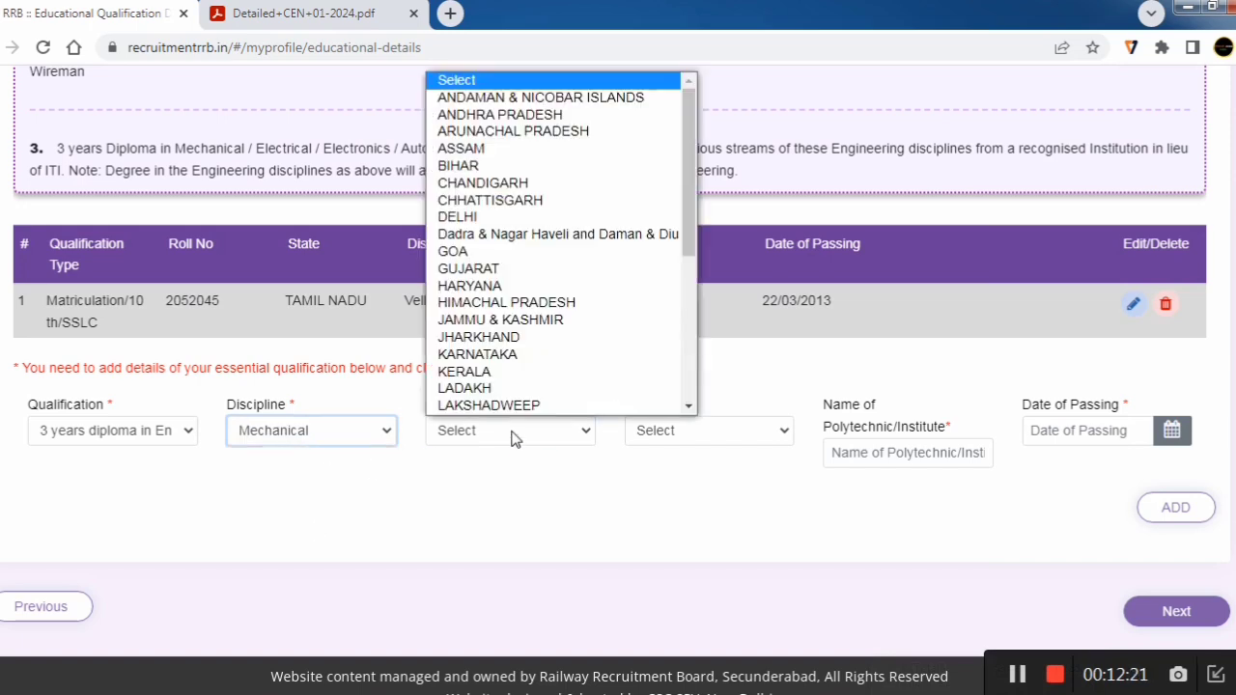
pyautogui.click(750, 443)
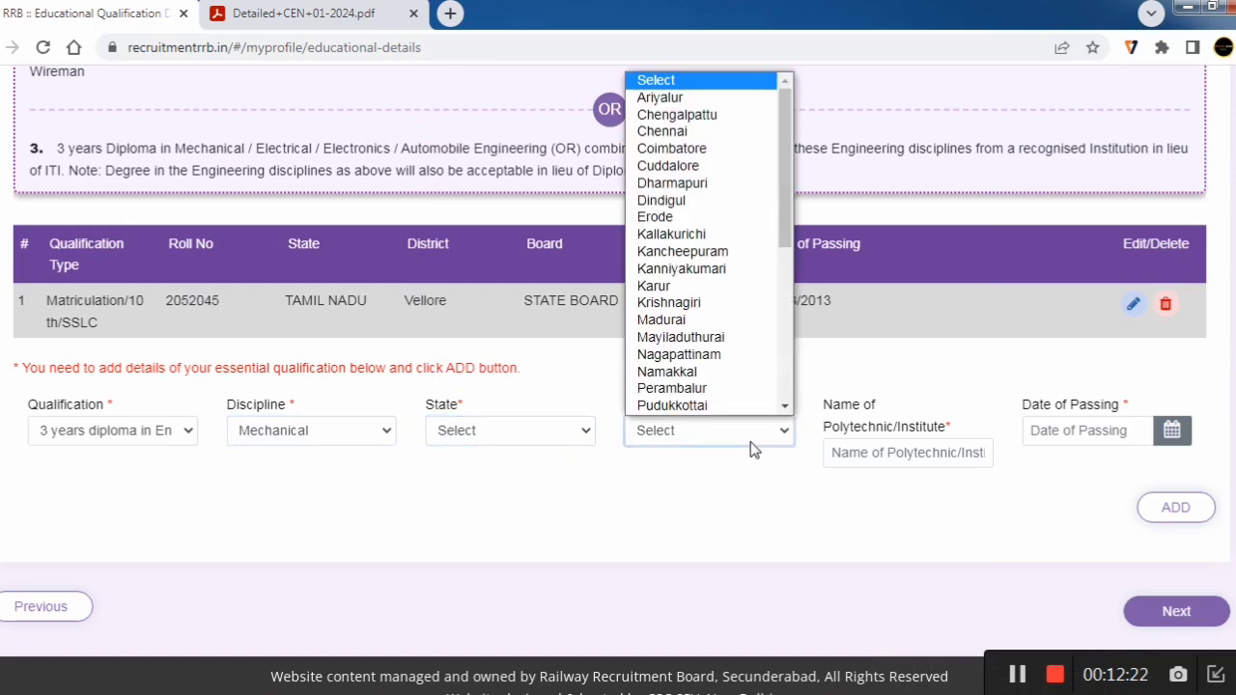
pyautogui.click(867, 453)
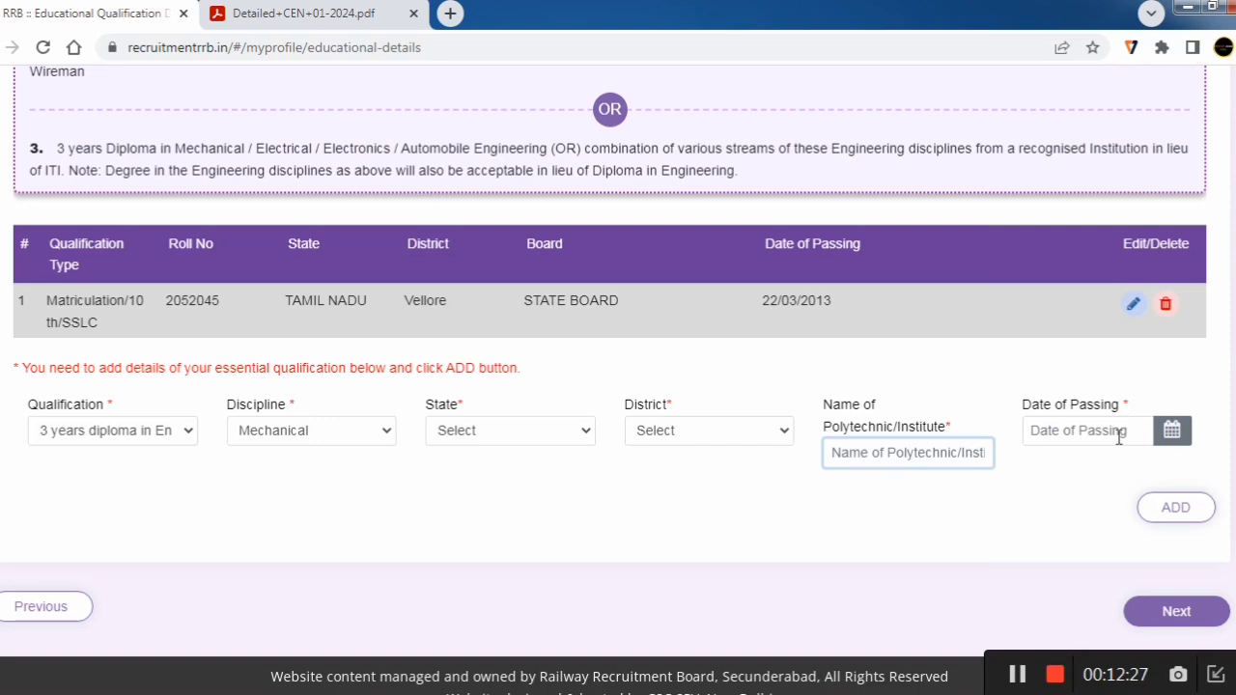
pyautogui.click(1173, 519)
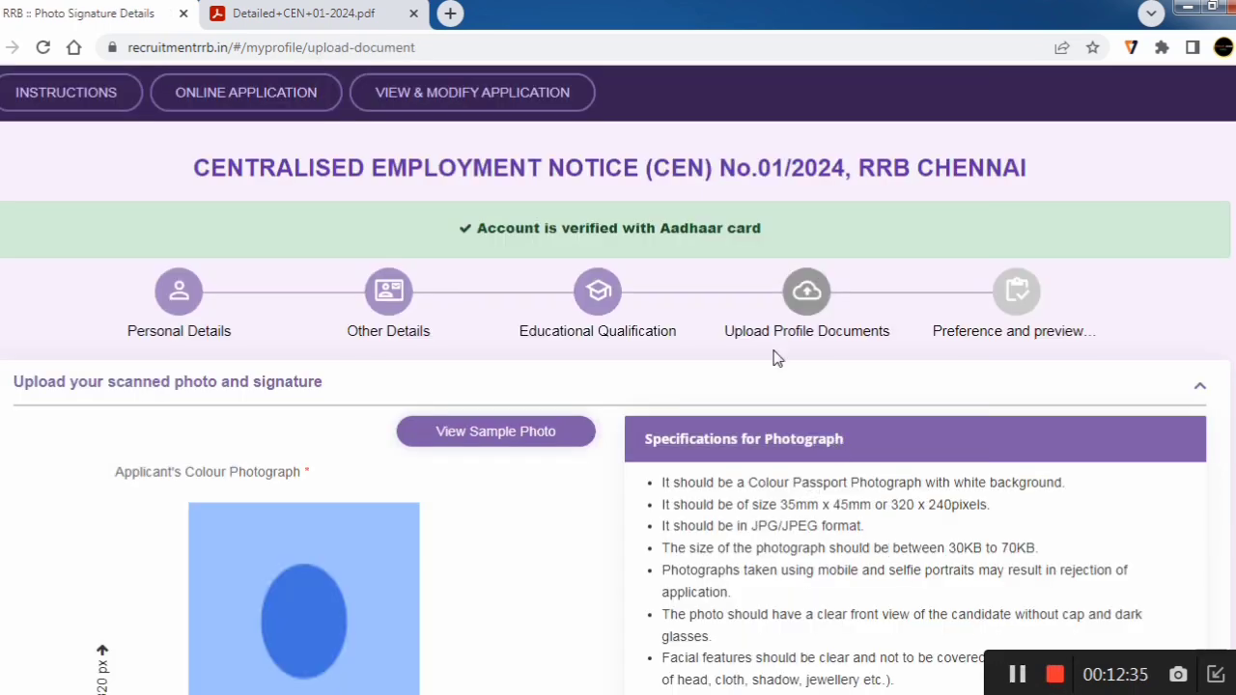
pyautogui.scroll(-2, 799, 365)
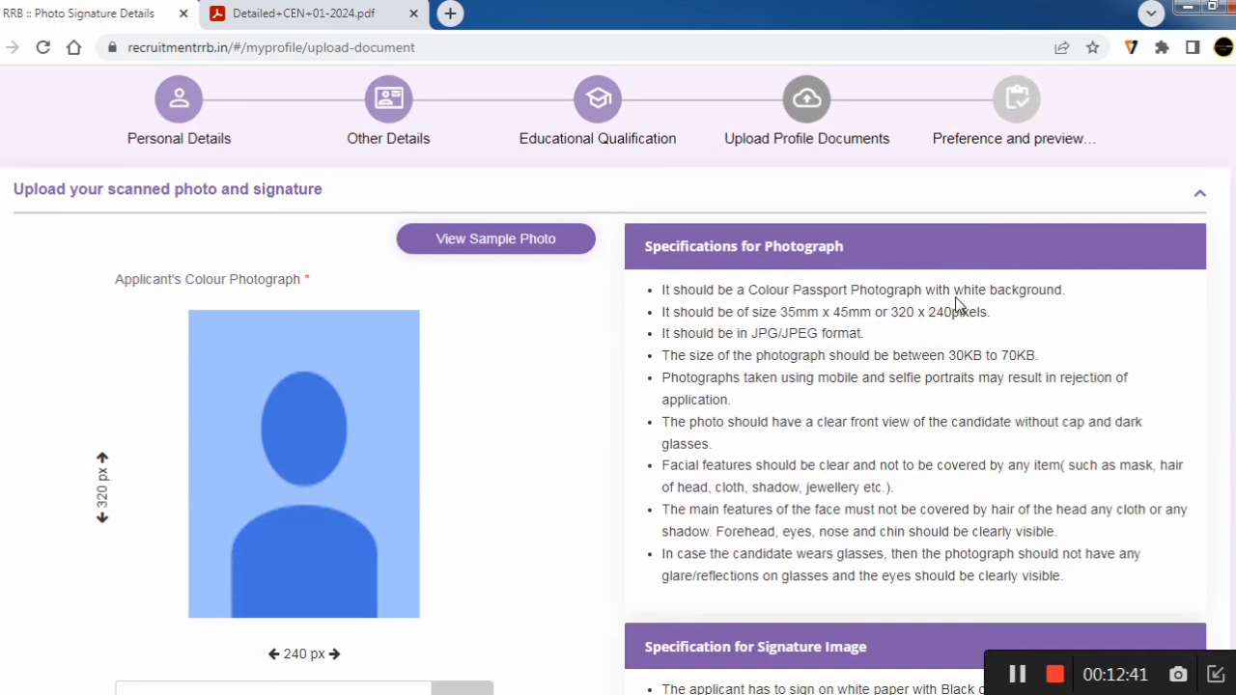
# Examine the photograph specifications for background, pixel dimensions, file format and file size
pyautogui.moveTo(955, 292); pyautogui.dragTo(1081, 294)
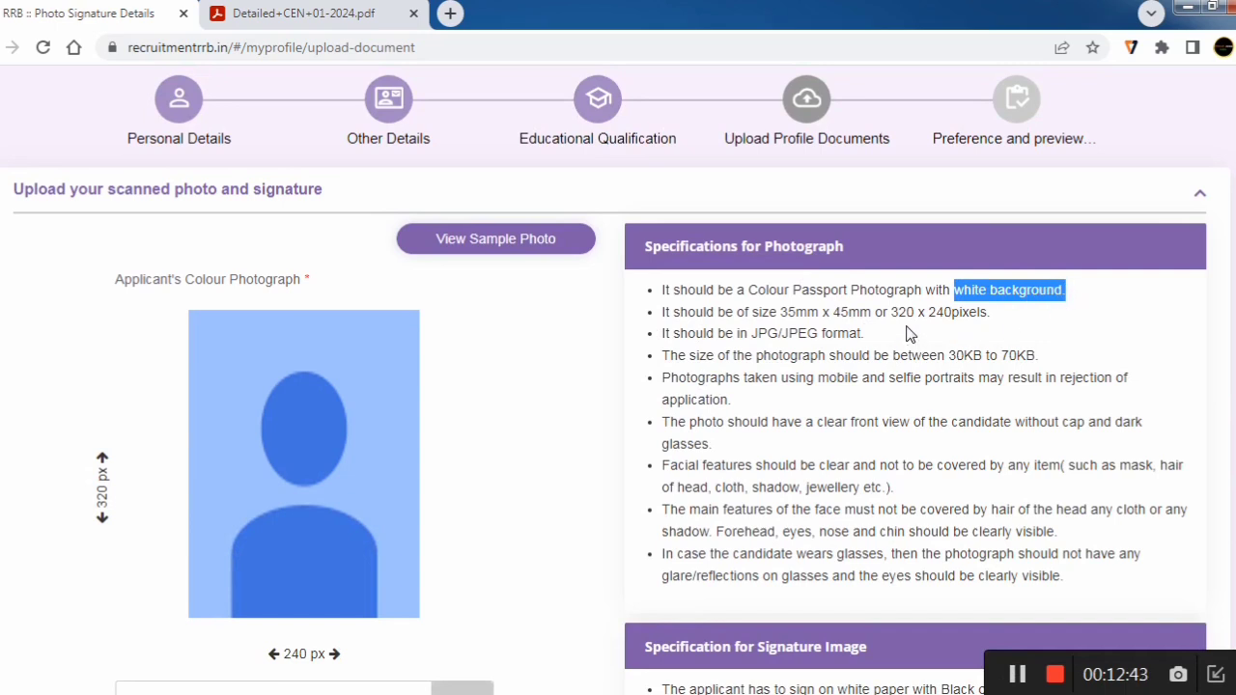
pyautogui.moveTo(997, 314); pyautogui.dragTo(899, 314)
pyautogui.moveTo(752, 336); pyautogui.dragTo(793, 333)
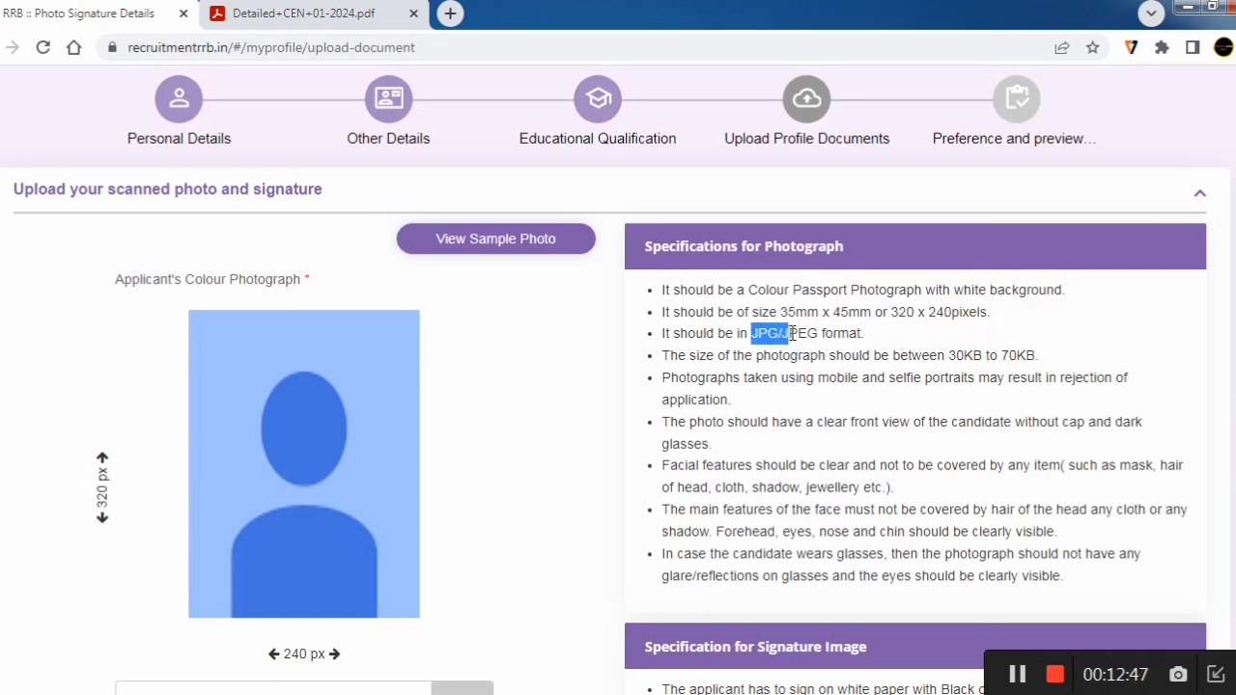
pyautogui.moveTo(953, 356); pyautogui.dragTo(1040, 354)
pyautogui.scroll(-1, 908, 411)
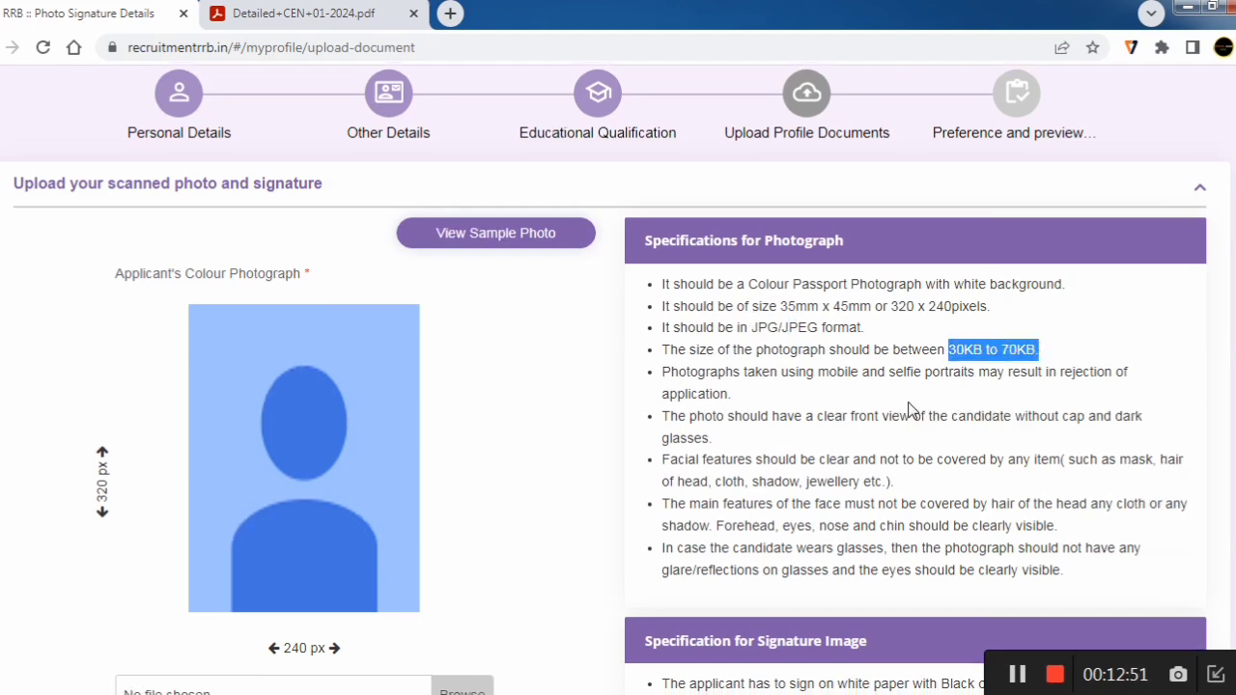
# Examine the signature image specifications for ink colour, file format and file size
pyautogui.scroll(-2, 907, 410)
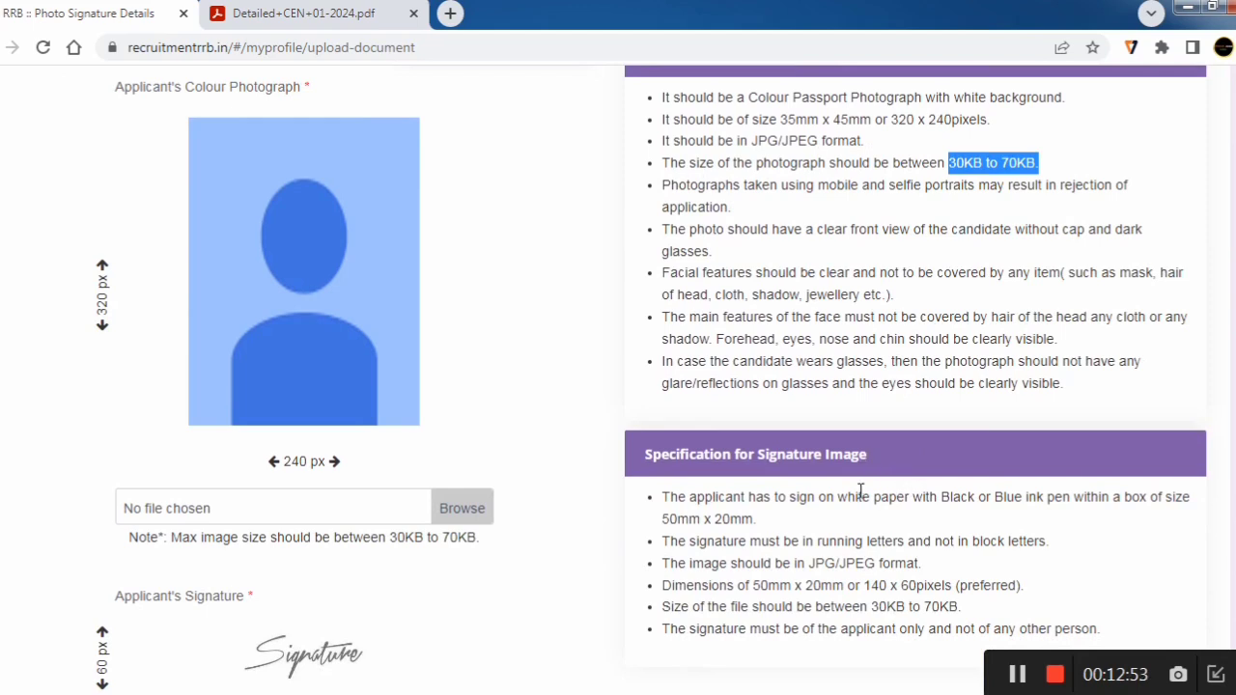
pyautogui.moveTo(838, 497); pyautogui.dragTo(1072, 494)
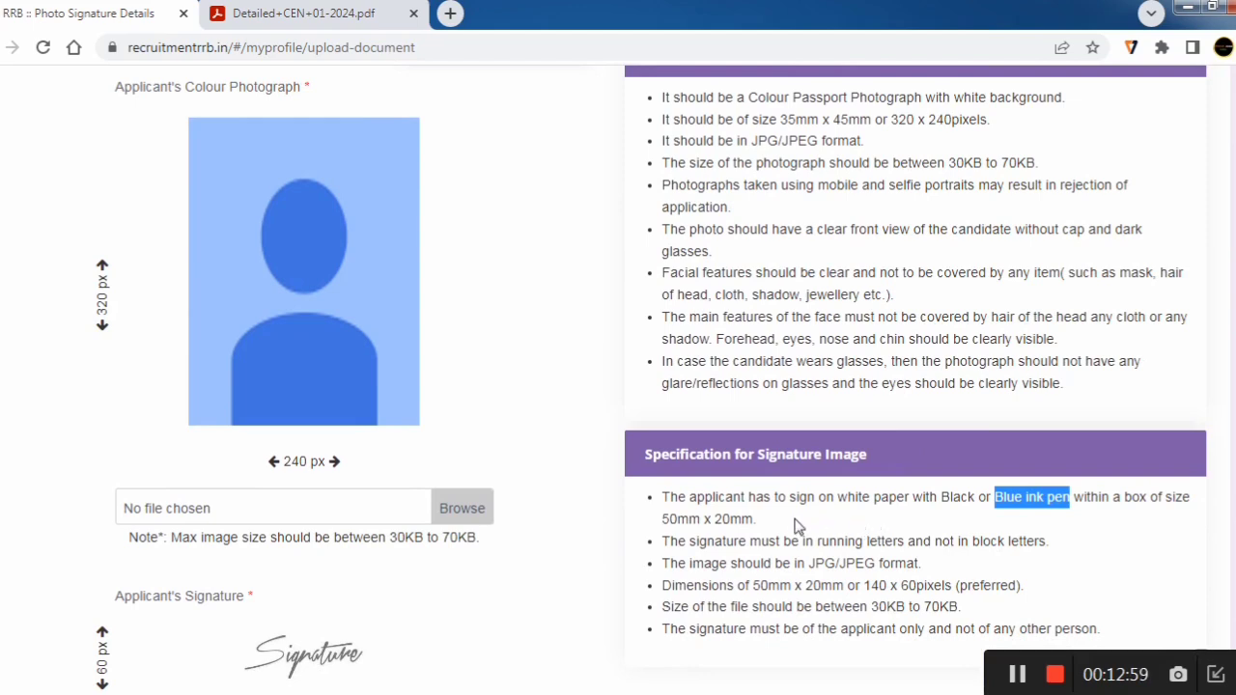
pyautogui.moveTo(797, 563); pyautogui.dragTo(842, 562)
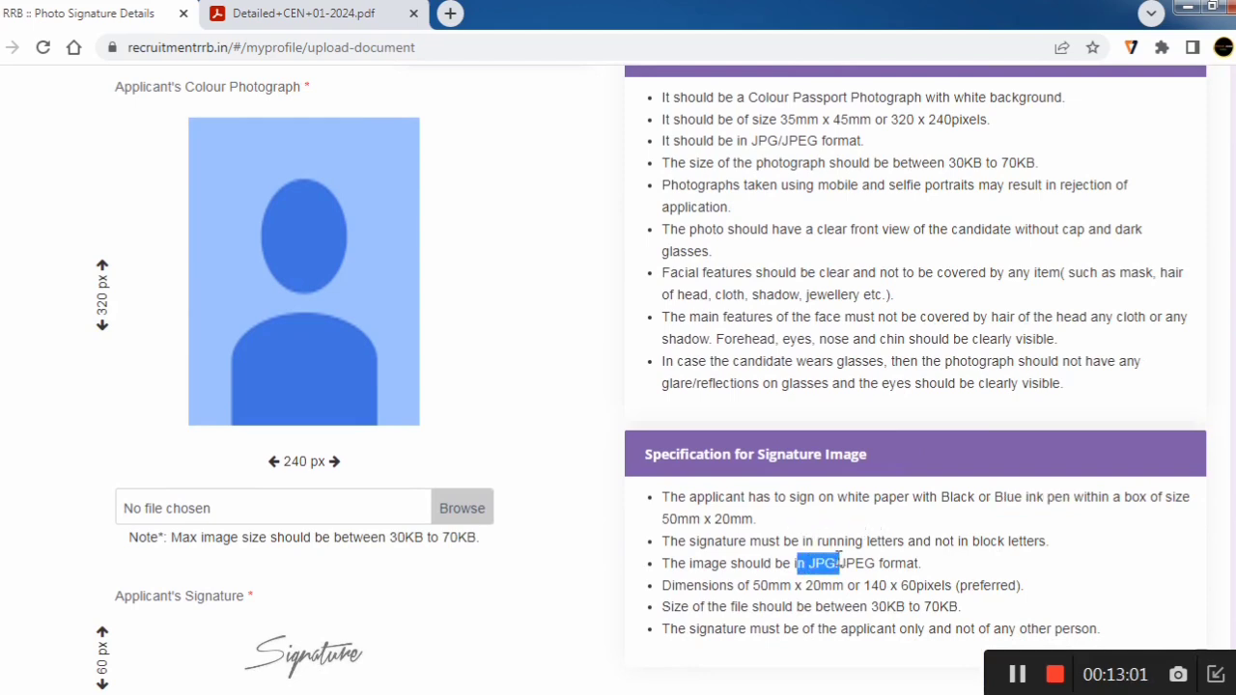
pyautogui.moveTo(874, 609); pyautogui.dragTo(956, 609)
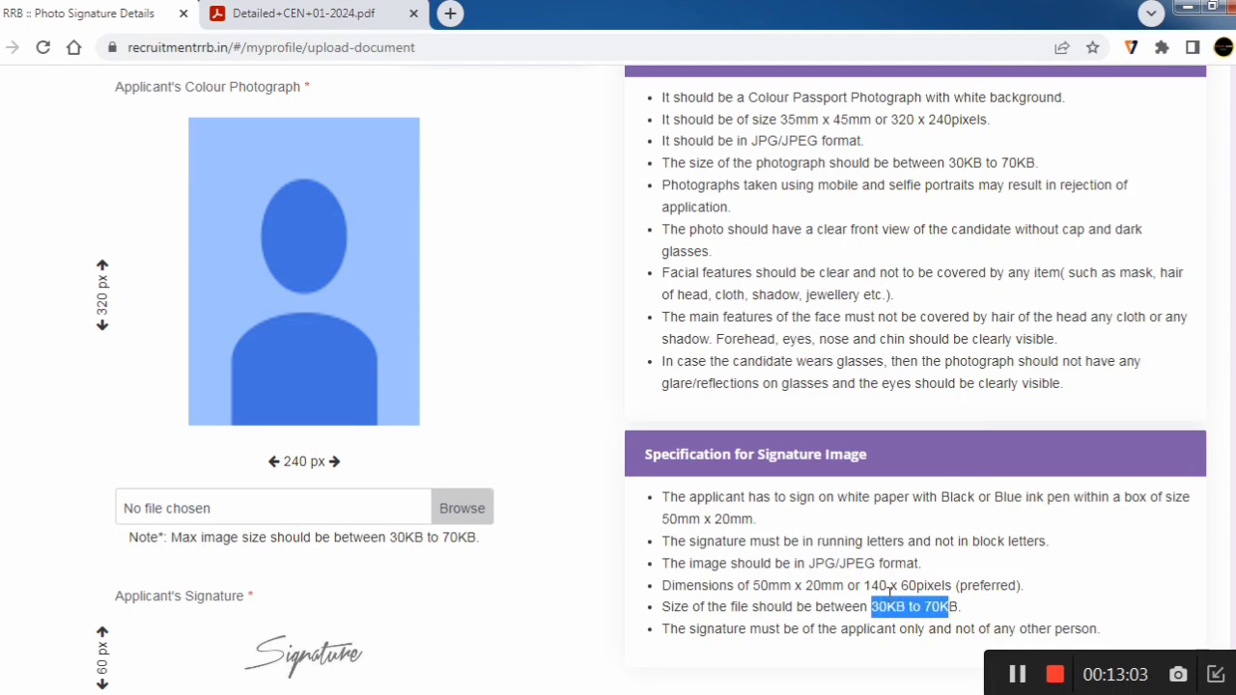
# View the sample photos of acceptable and unacceptable portraits, and close them
pyautogui.scroll(4, 674, 519)
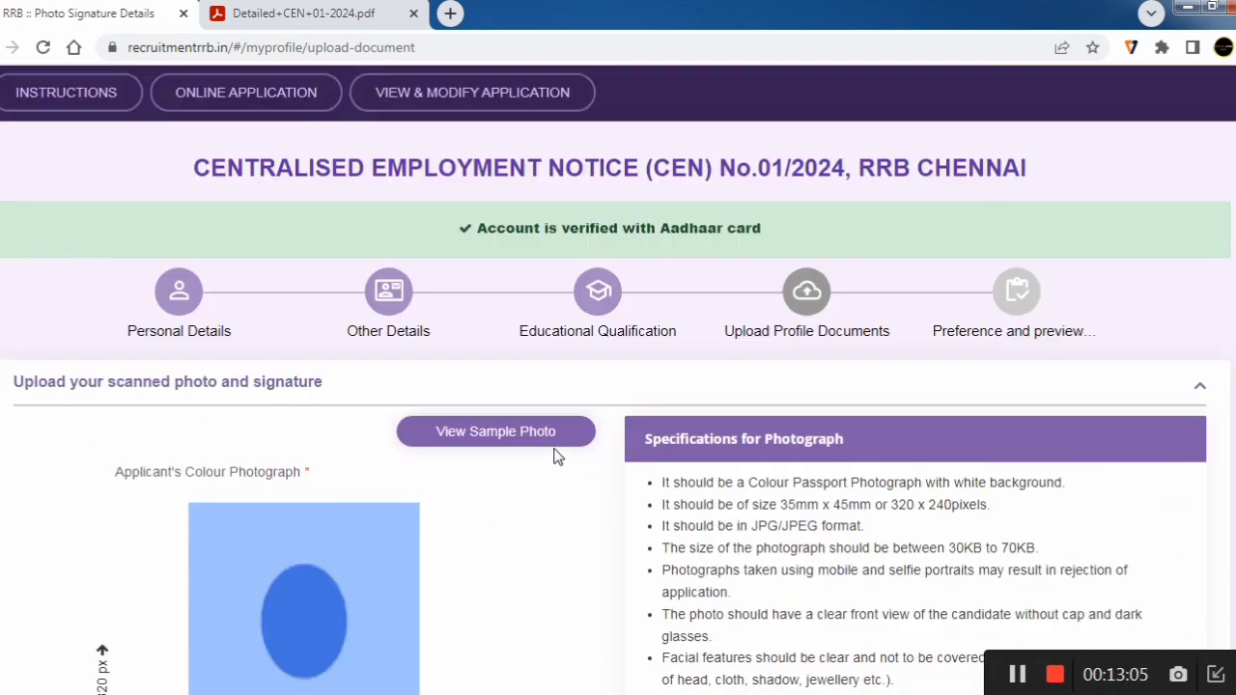
pyautogui.click(502, 442)
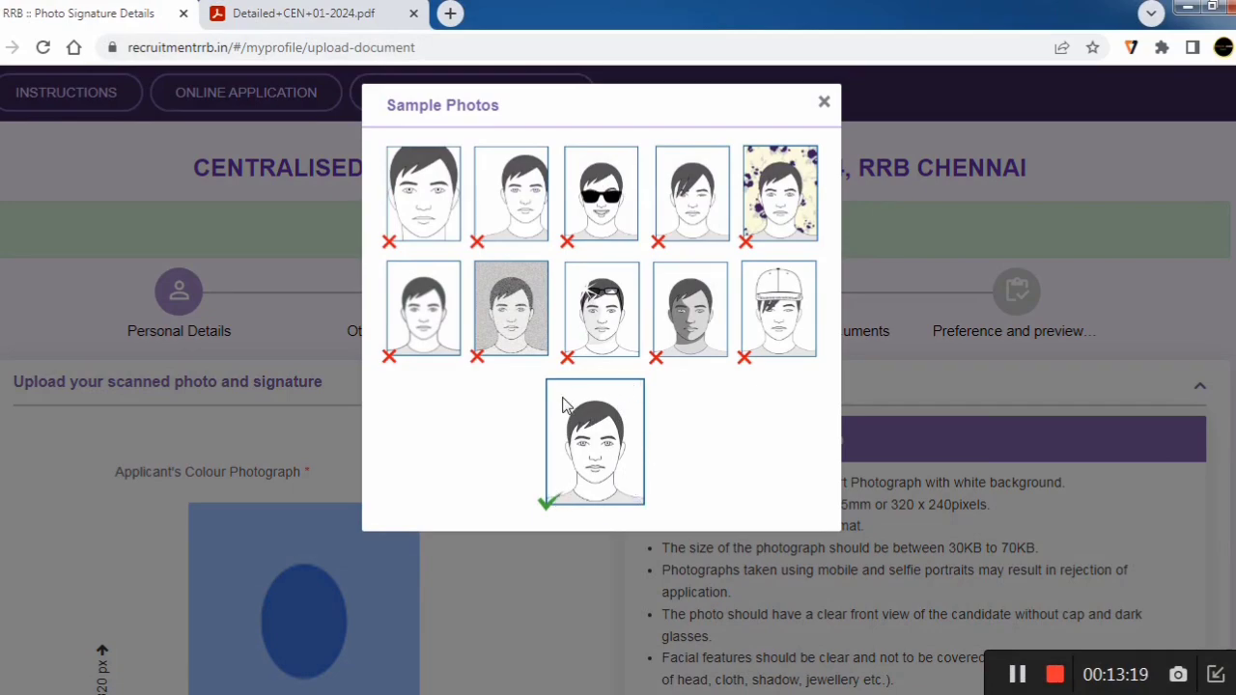
pyautogui.click(823, 103)
# Upload and save the applicant's photograph and signature
pyautogui.scroll(-3, 888, 439)
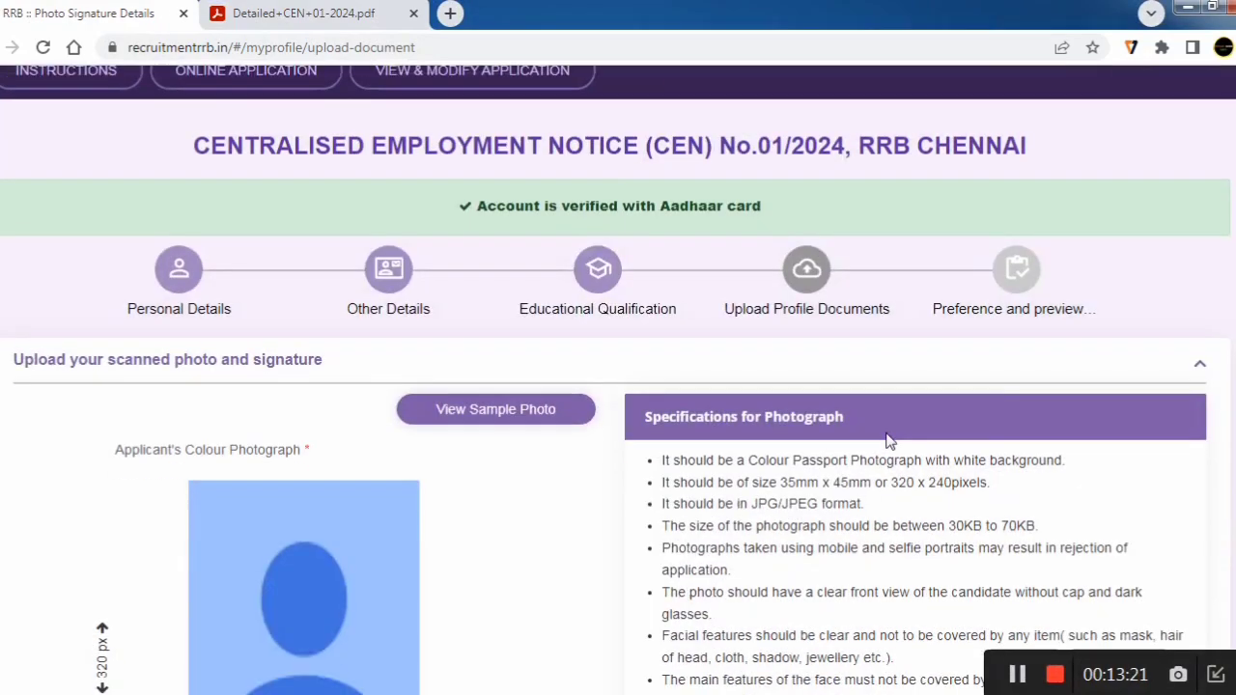
pyautogui.scroll(-5, 887, 437)
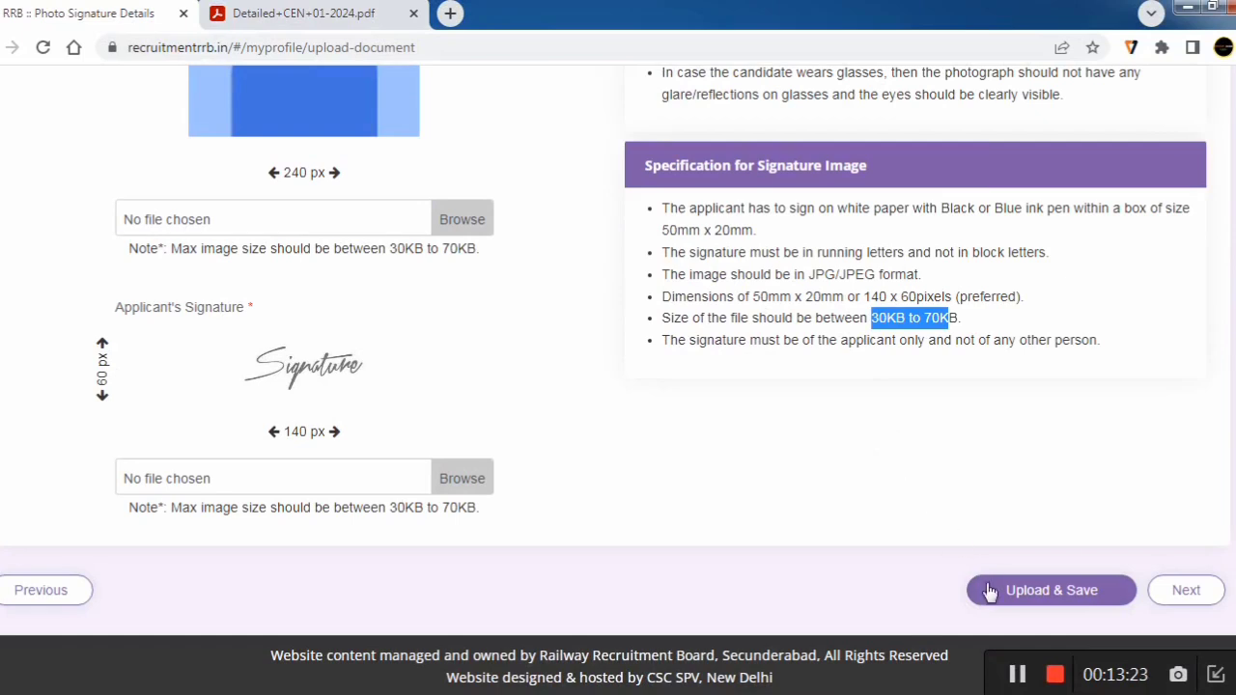
pyautogui.click(999, 601)
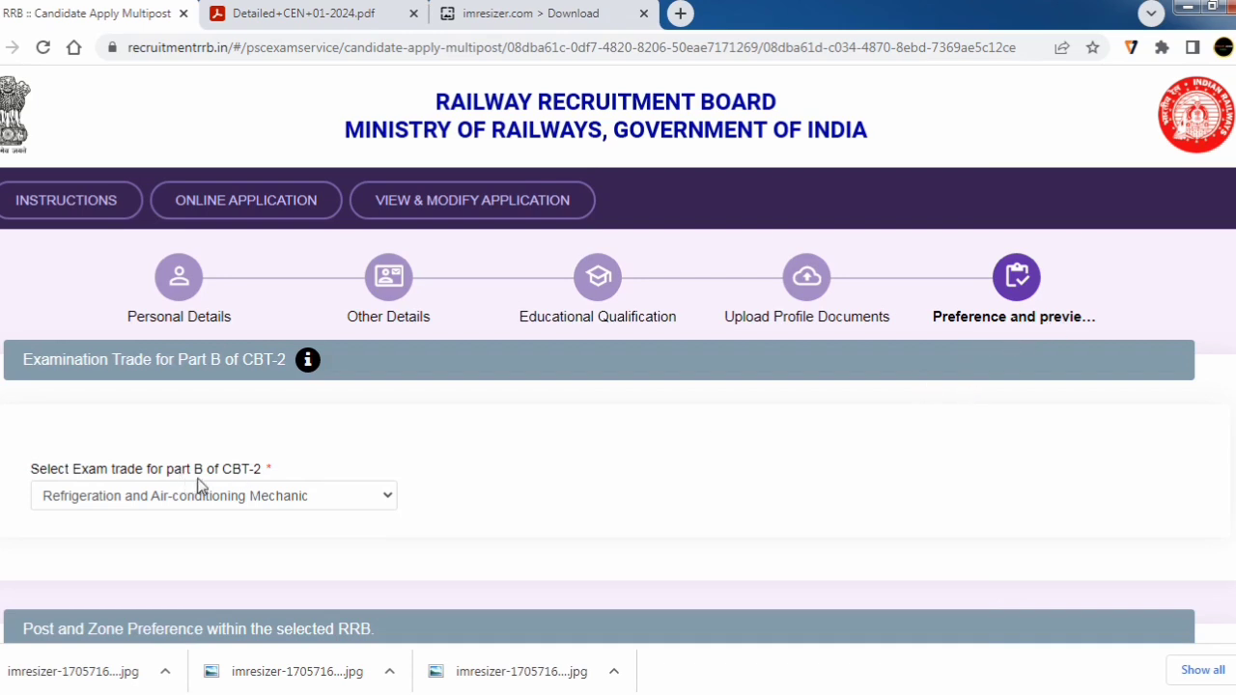
# Examine the exam trades offered for part B of CBT-2
pyautogui.moveTo(258, 473); pyautogui.dragTo(166, 475)
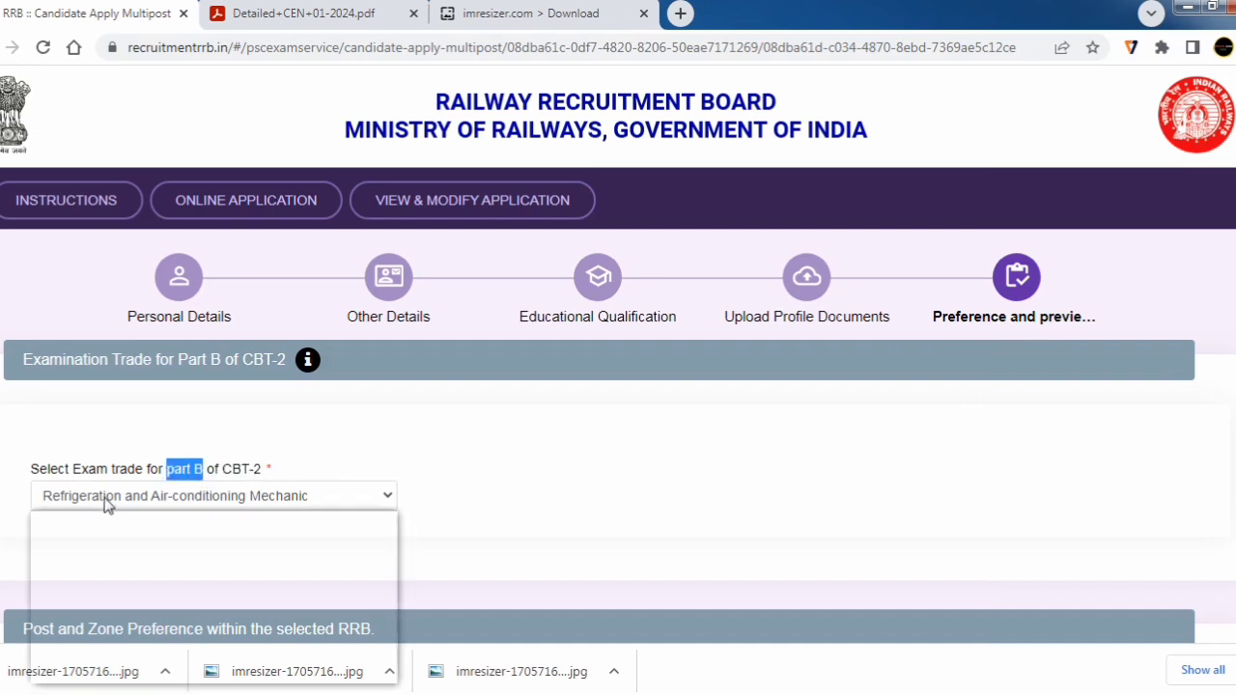
pyautogui.click(108, 502)
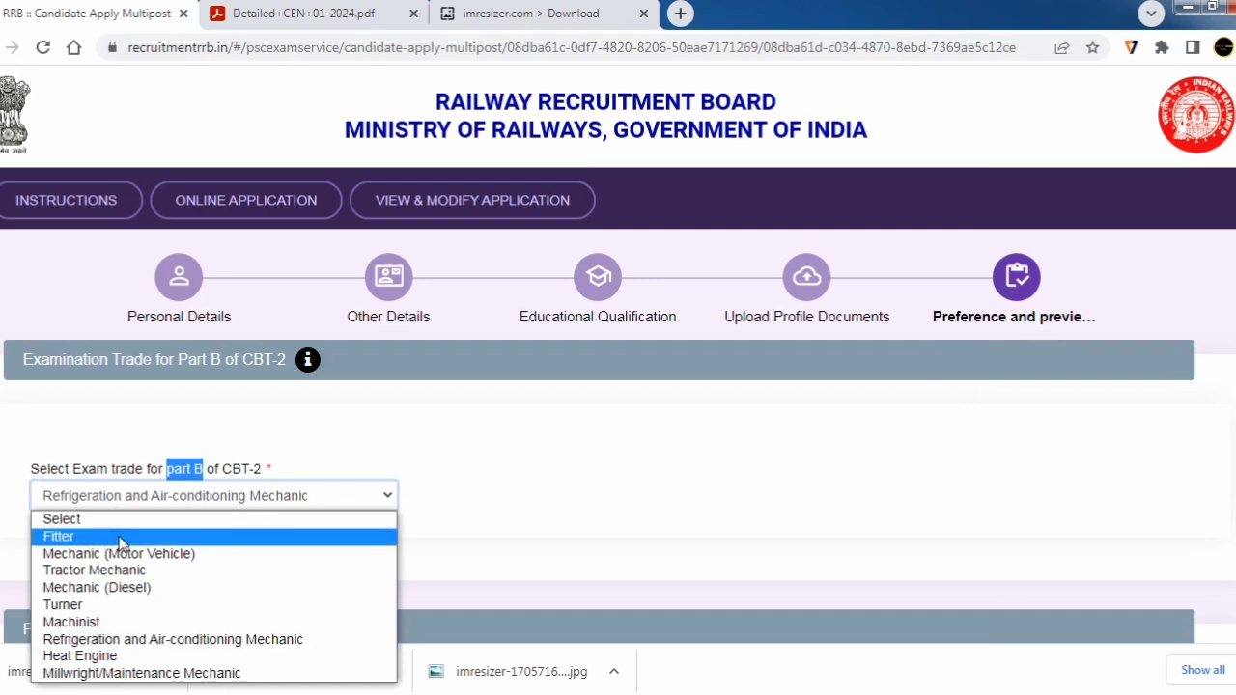
pyautogui.click(121, 433)
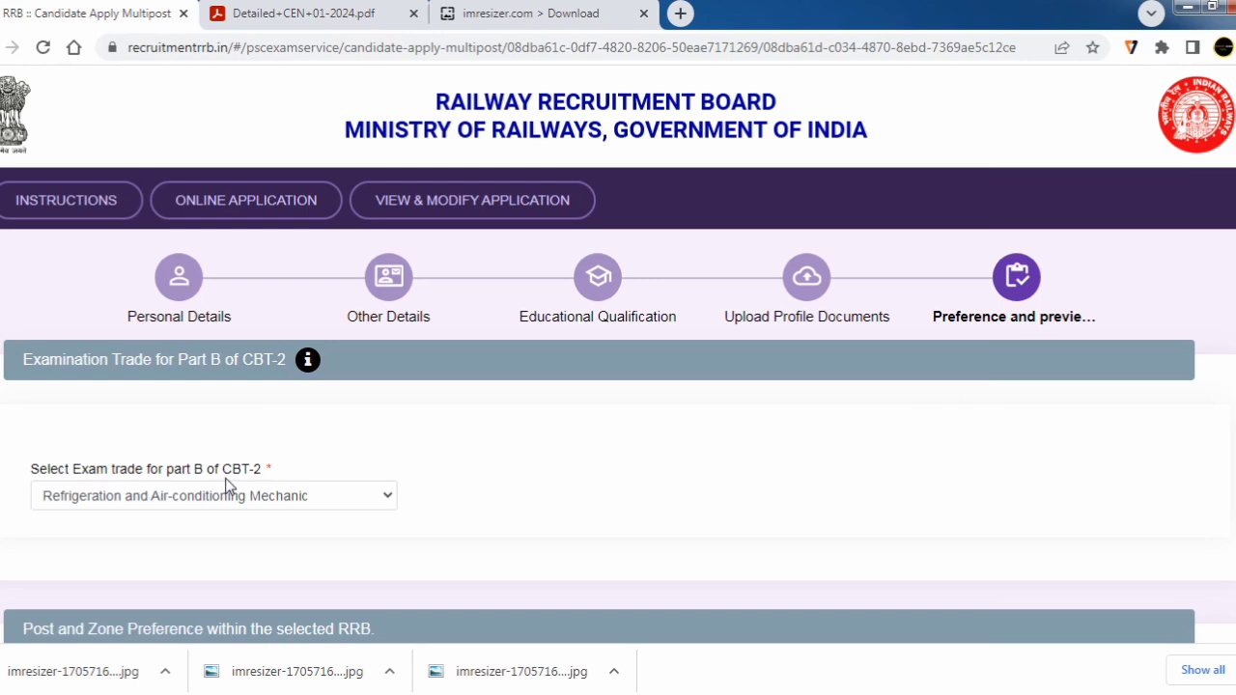
# Set the exam trade for part B of CBT-2 to Heat Engine
pyautogui.moveTo(203, 469); pyautogui.dragTo(162, 470)
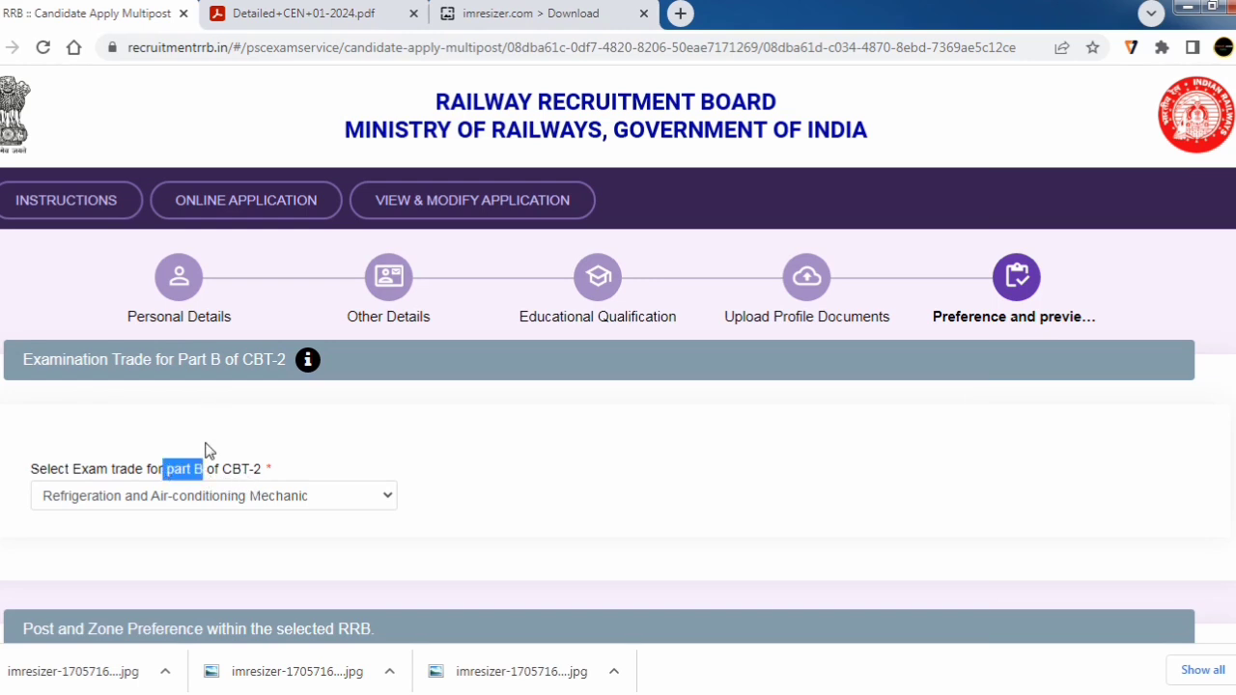
pyautogui.click(200, 498)
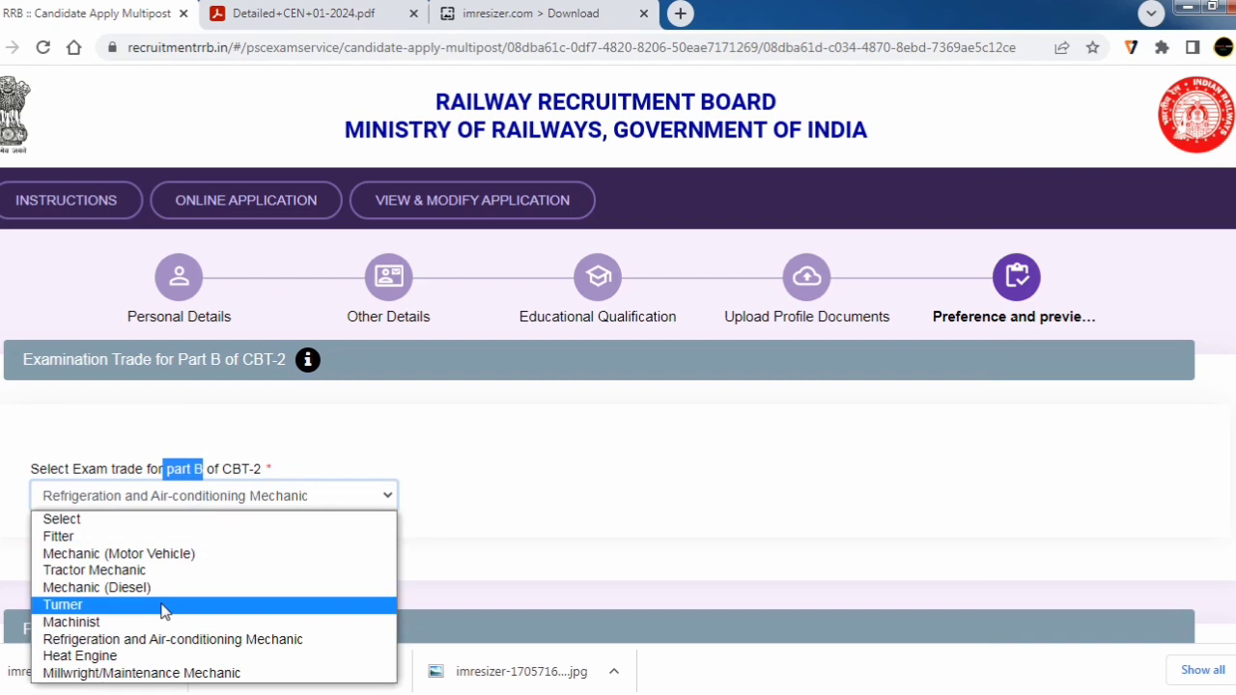
pyautogui.click(110, 647)
# Review the post preference and declarations, preview the complete application and submit it
pyautogui.scroll(-1, 189, 557)
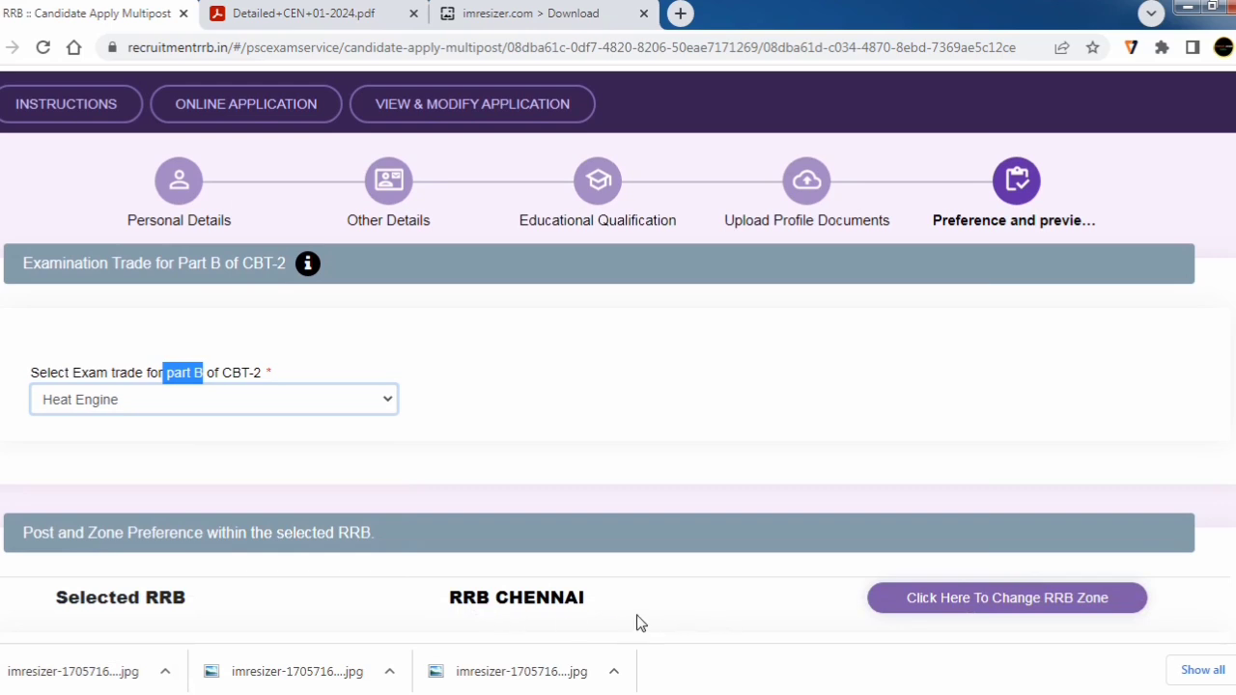
pyautogui.scroll(-1, 502, 529)
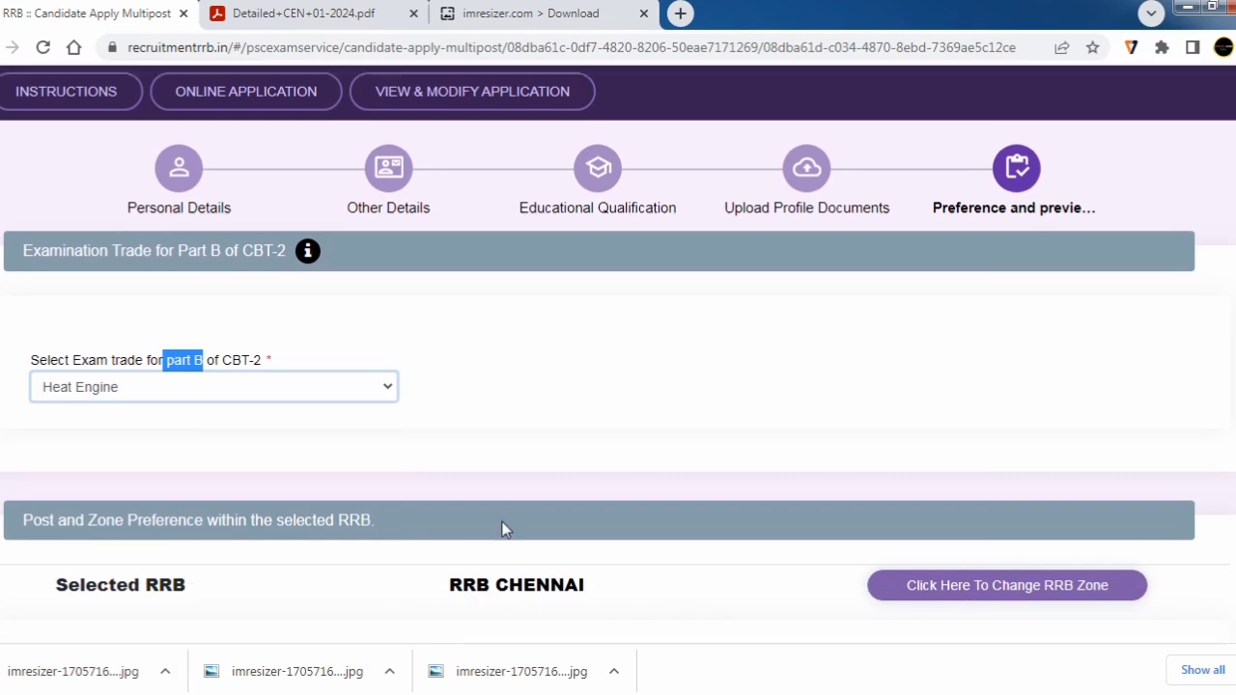
pyautogui.scroll(-5, 492, 529)
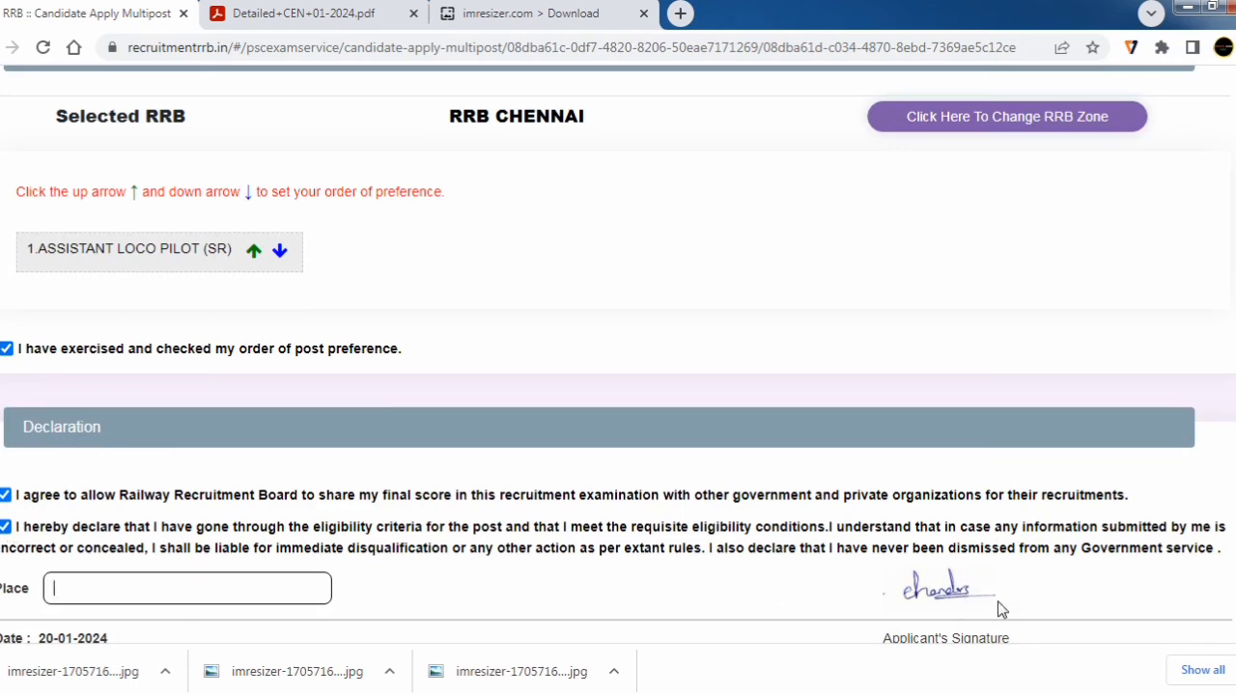
pyautogui.scroll(-1, 972, 574)
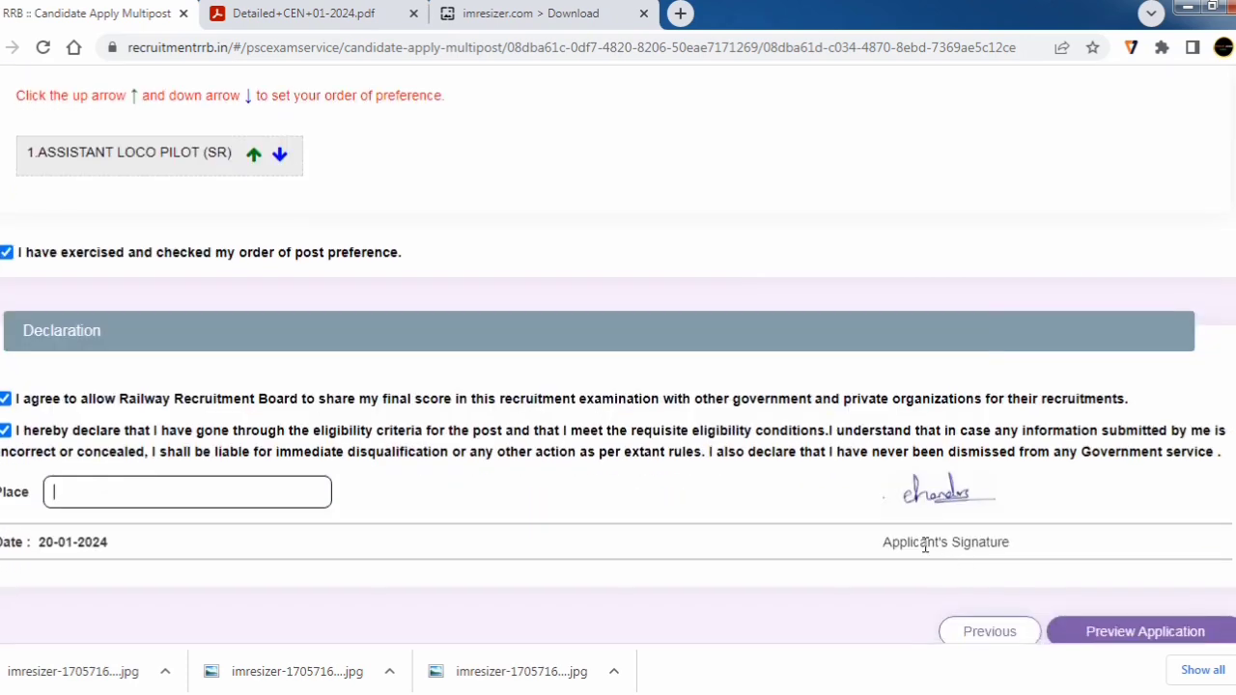
pyautogui.scroll(-1, 966, 555)
pyautogui.click(1095, 547)
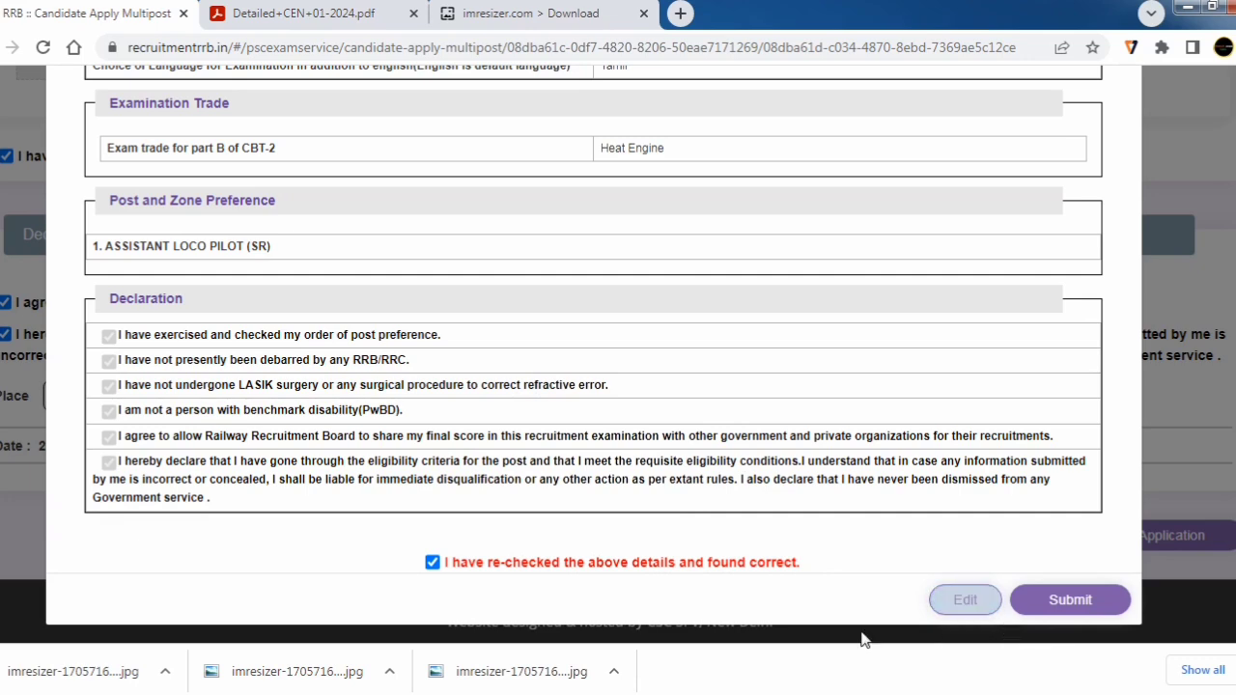
pyautogui.click(1072, 600)
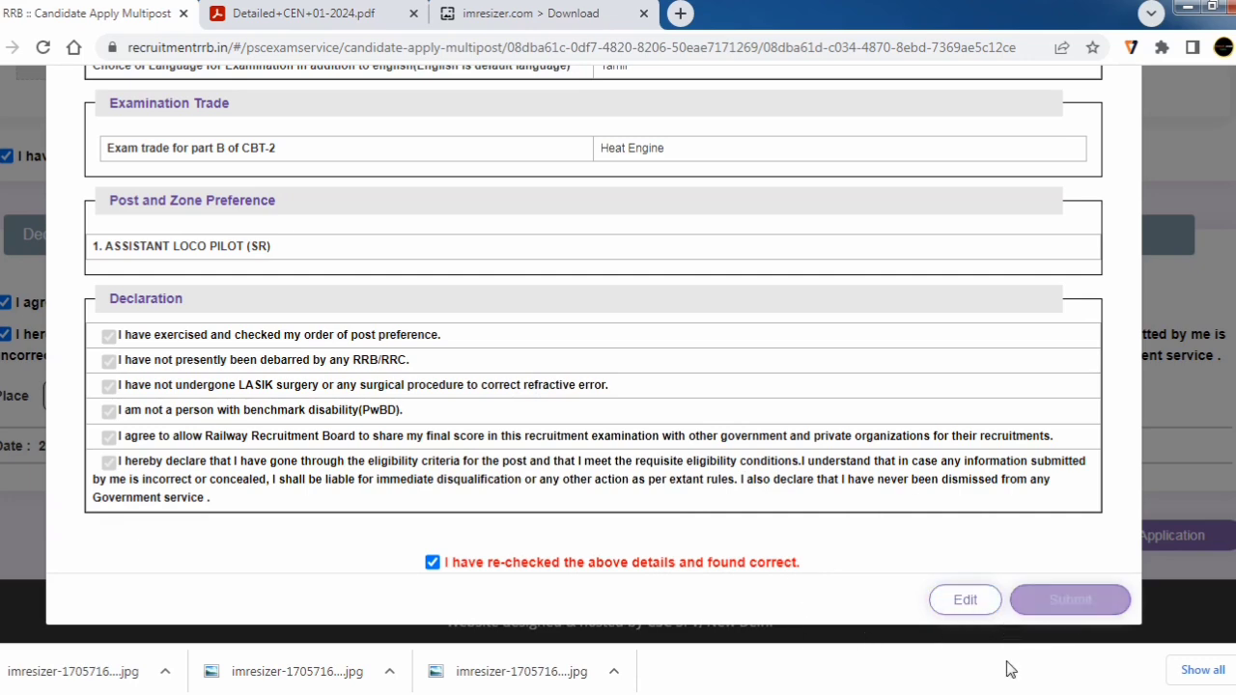